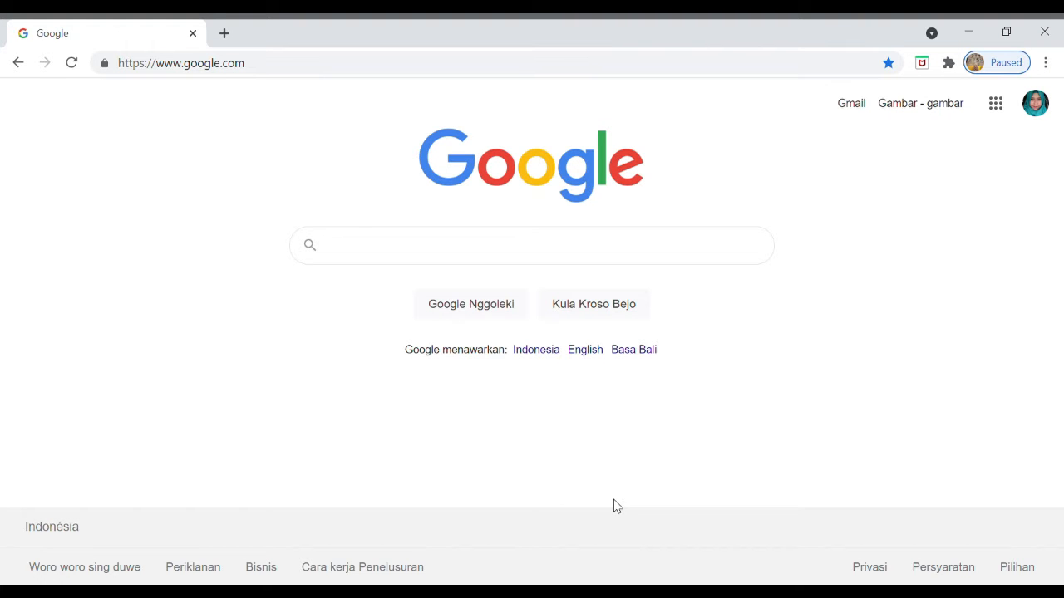
# Step: Search the web for "prezi" and open the official Prezi website from the results
pyautogui.write('prez')
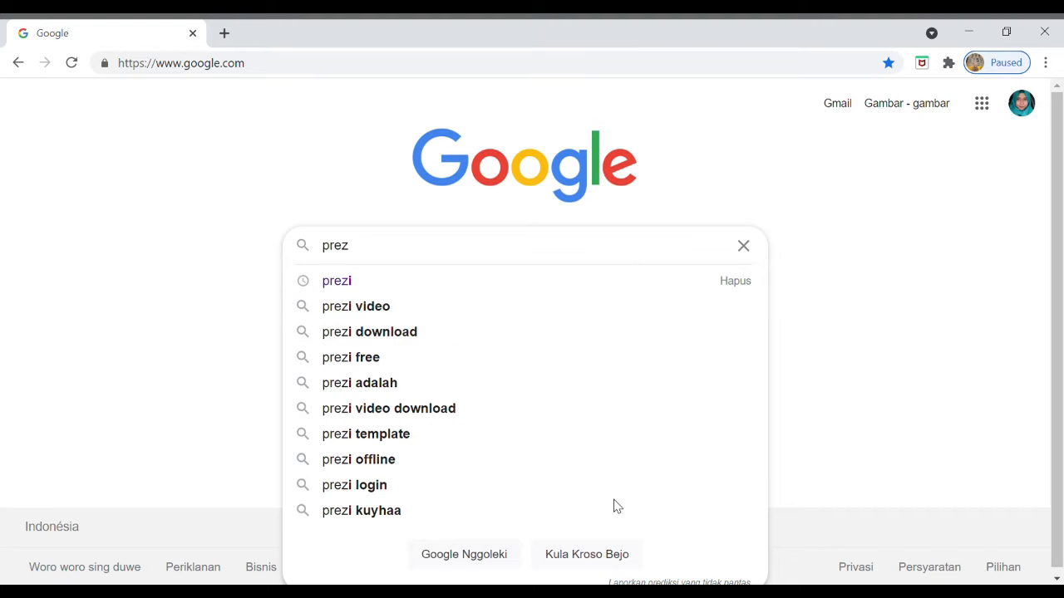
pyautogui.click(329, 288)
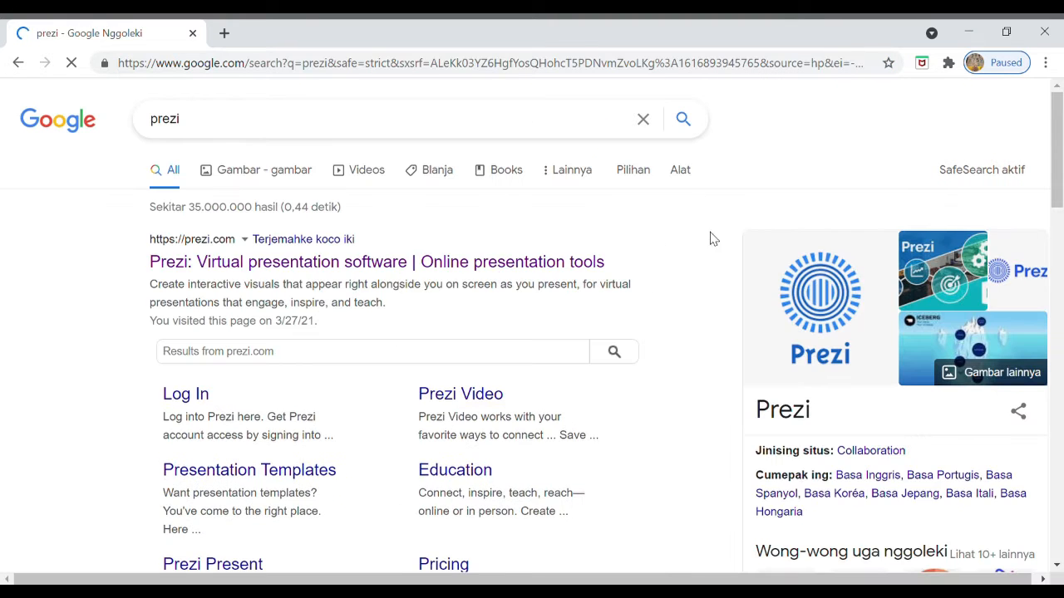
pyautogui.scroll(-3, 681, 245)
pyautogui.scroll(3, 532, 302)
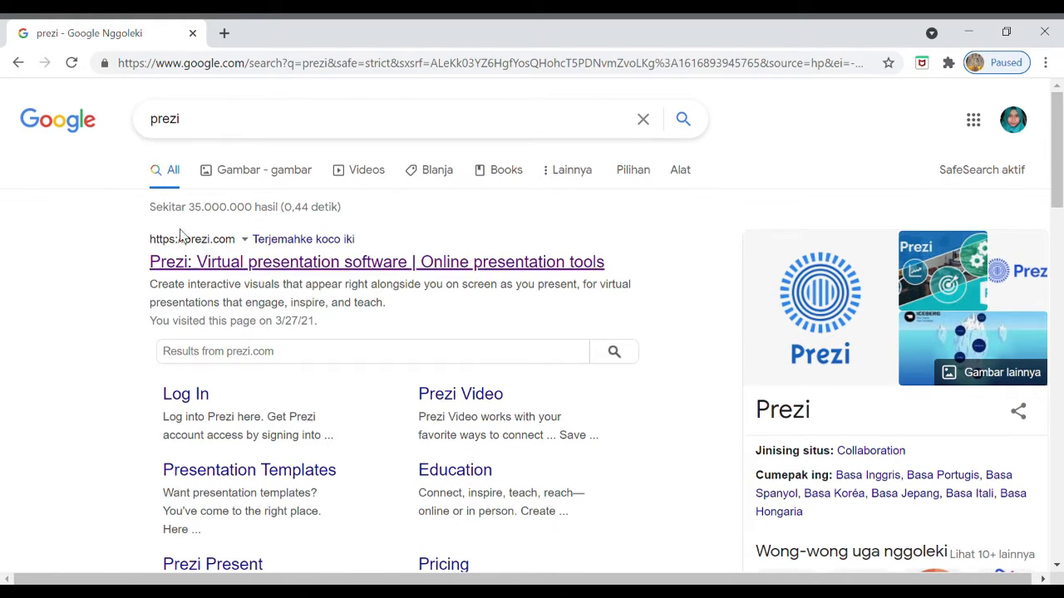
pyautogui.click(283, 265)
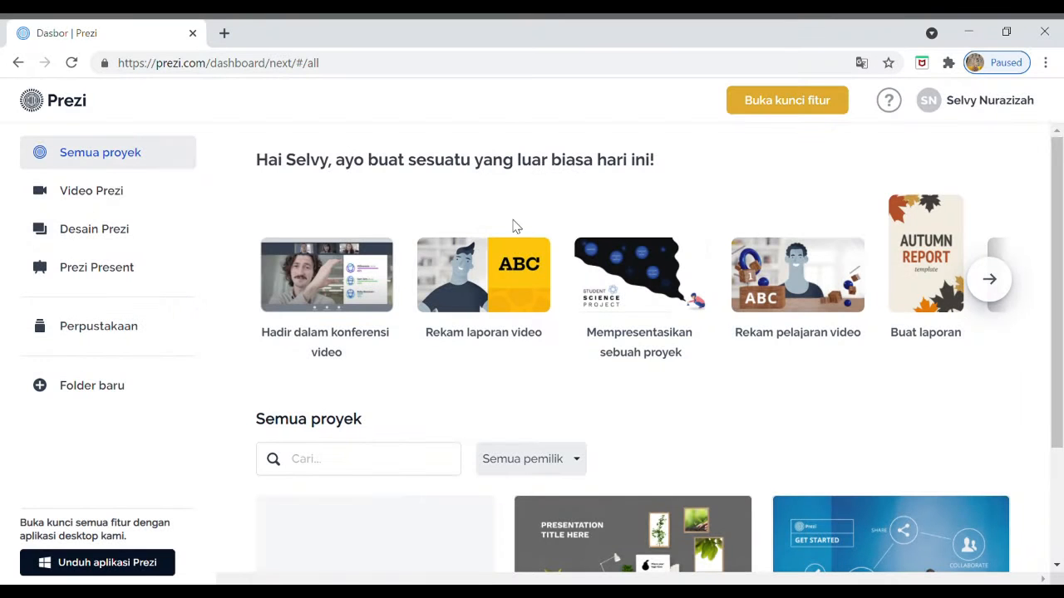
# Step: Create a new item of type Presentasi from the Semua proyek section of the dashboard
pyautogui.scroll(-2, 515, 222)
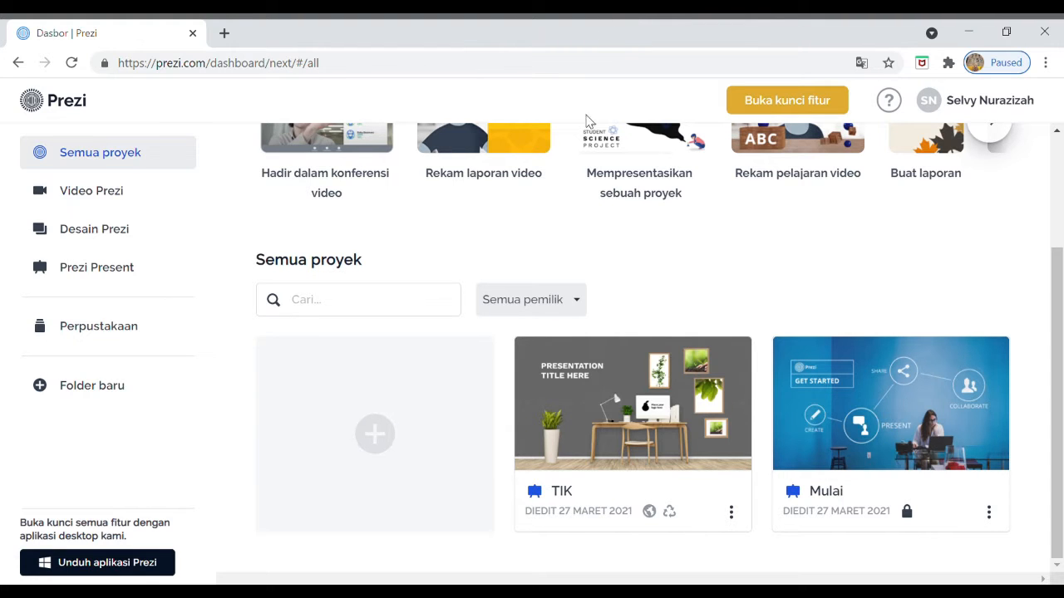
pyautogui.scroll(2, 615, 166)
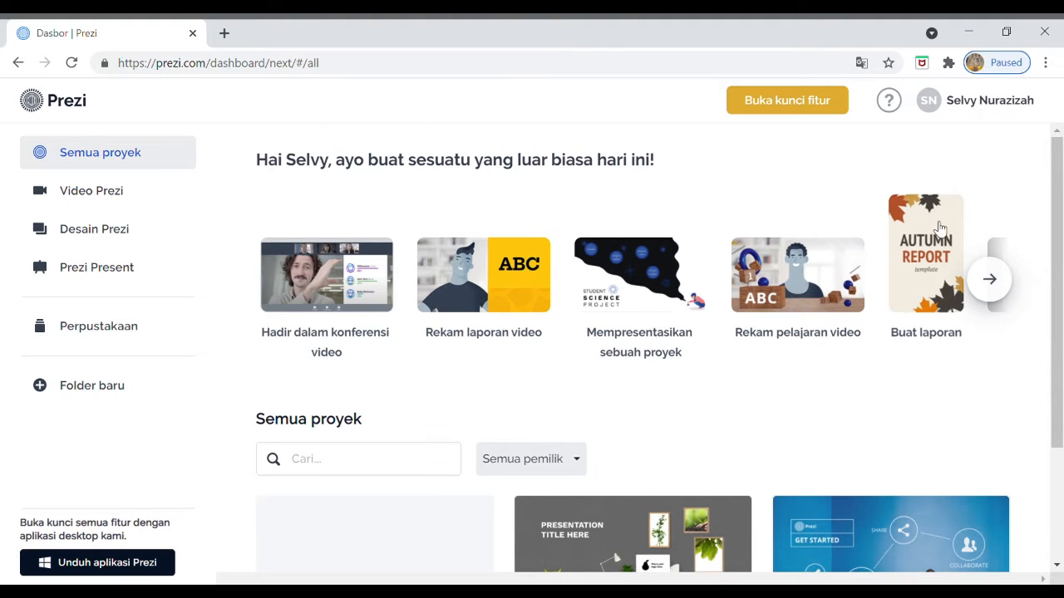
pyautogui.scroll(-2, 990, 135)
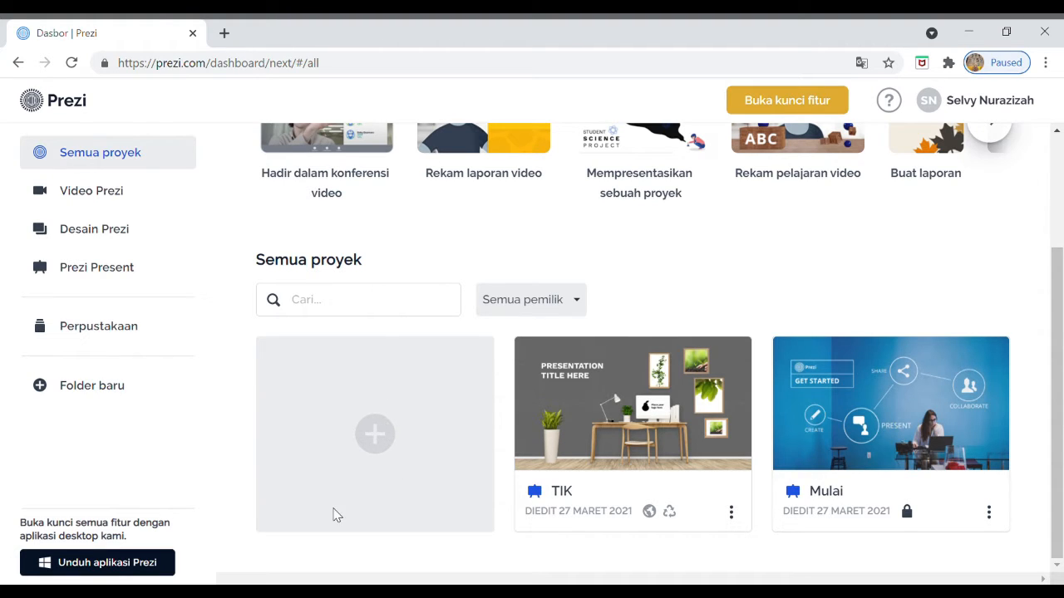
pyautogui.click(416, 440)
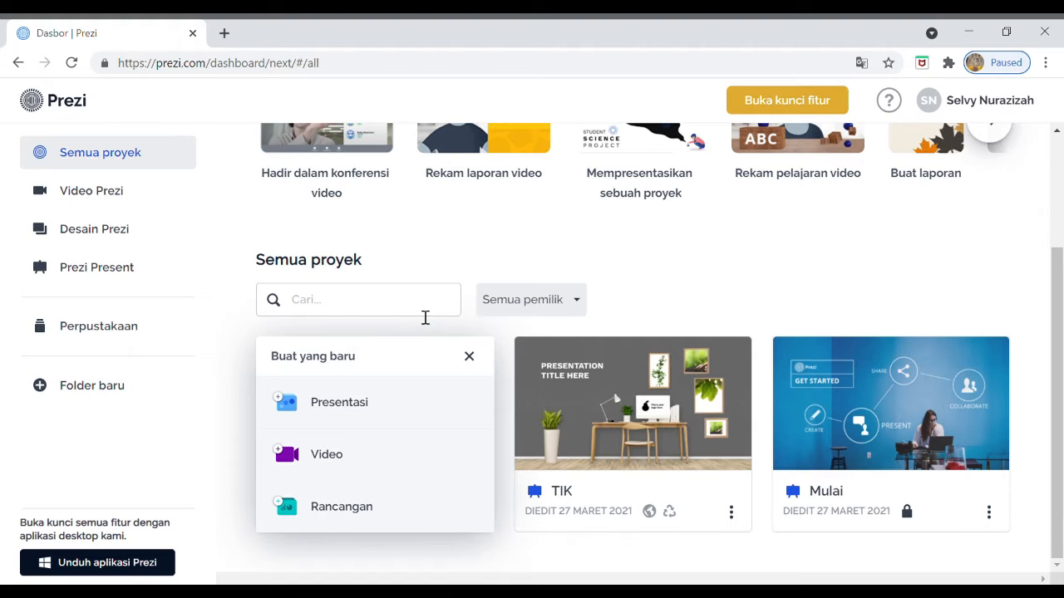
pyautogui.click(428, 411)
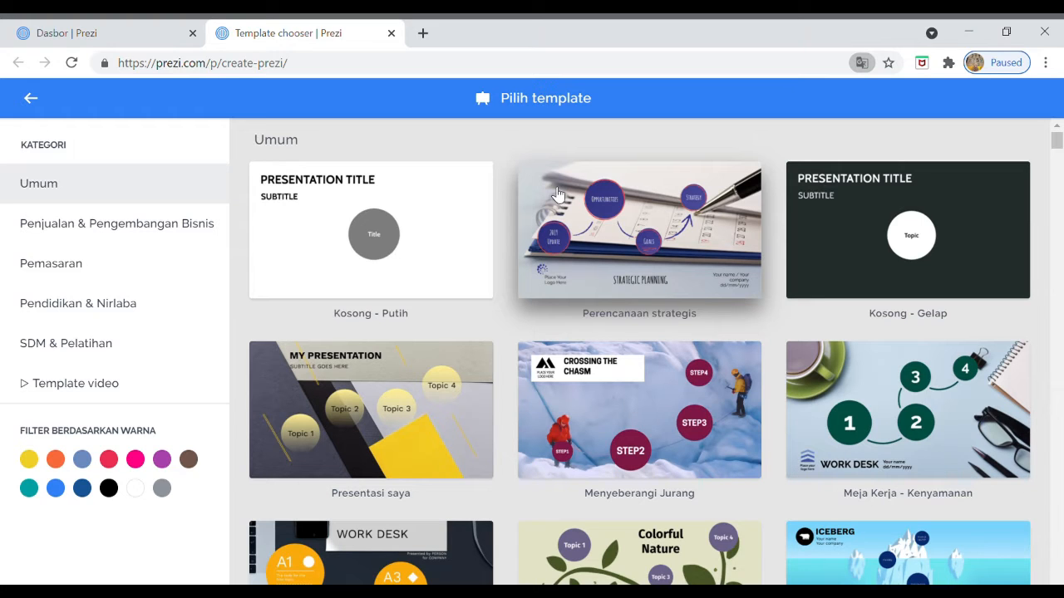
# Step: Browse the templates in the Umum category and open the preview of Kisah Pribadi - Kantor
pyautogui.scroll(-1, 557, 194)
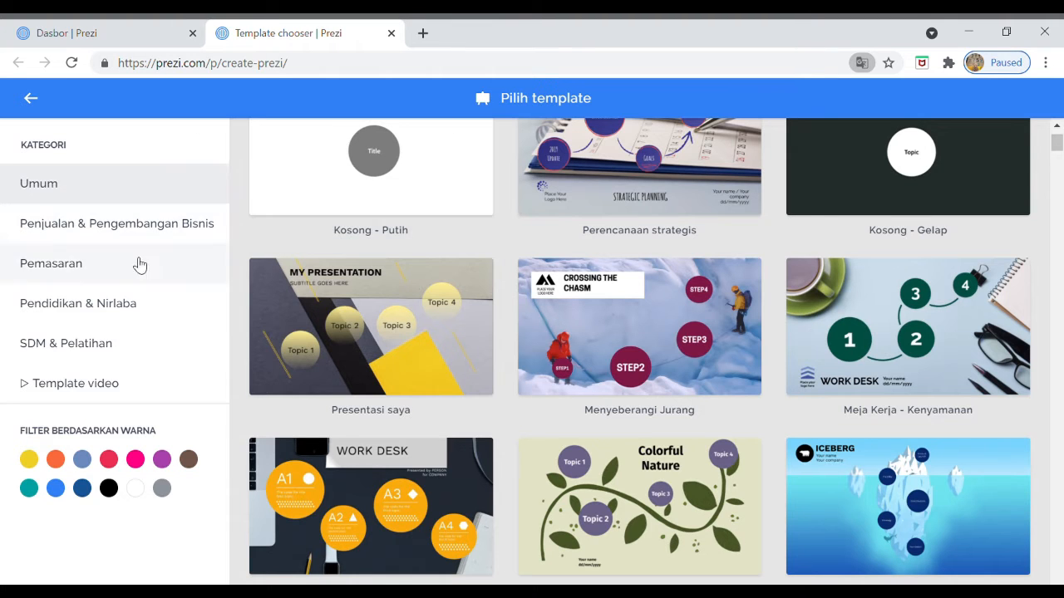
pyautogui.click(177, 182)
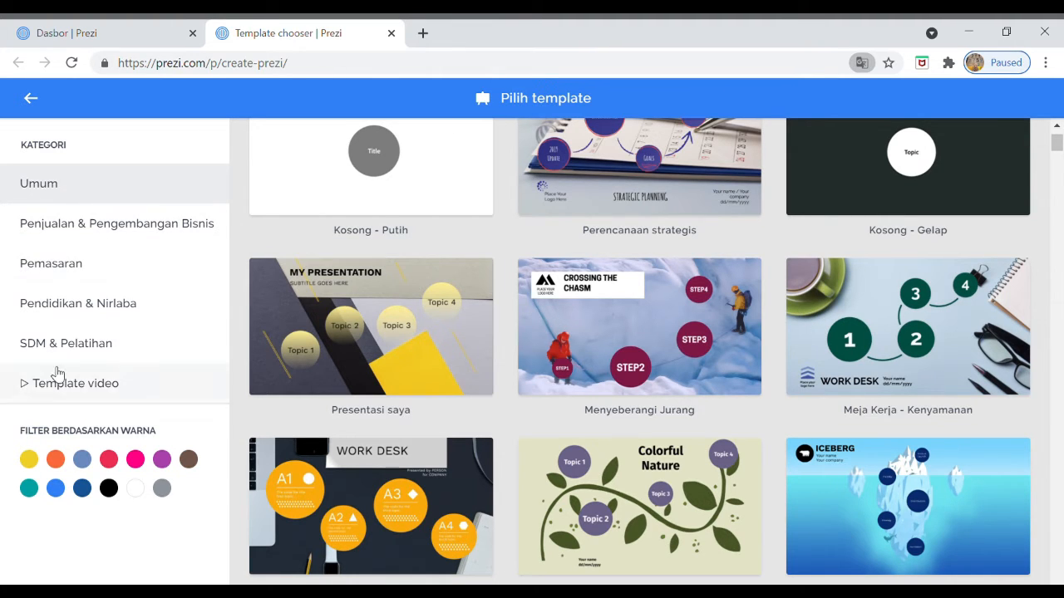
pyautogui.scroll(-10, 843, 231)
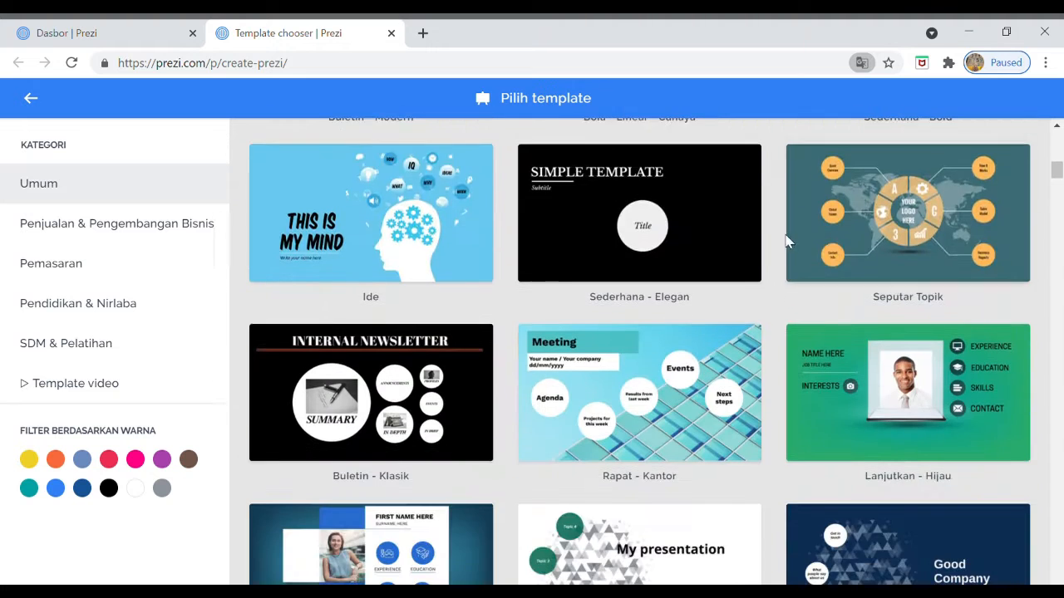
pyautogui.scroll(-1, 689, 356)
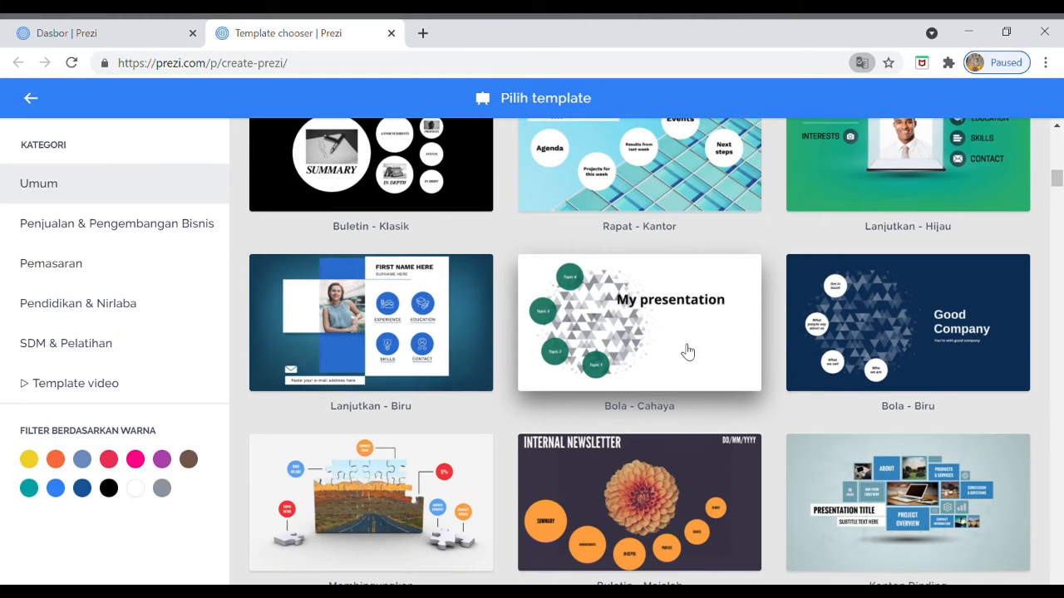
pyautogui.scroll(-4, 687, 351)
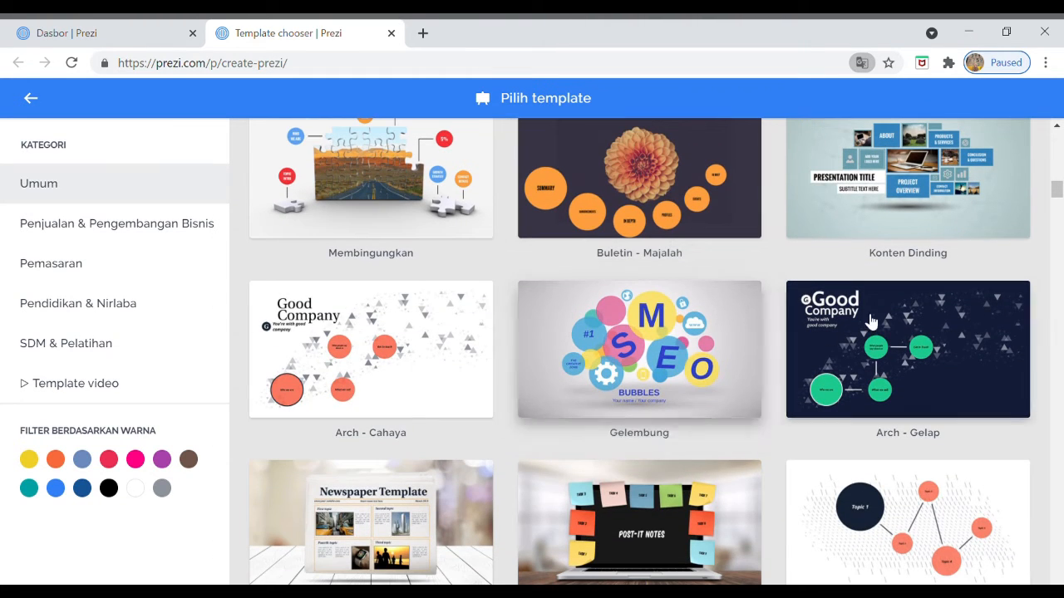
pyautogui.scroll(-1, 712, 380)
pyautogui.scroll(2, 667, 397)
pyautogui.scroll(3, 667, 397)
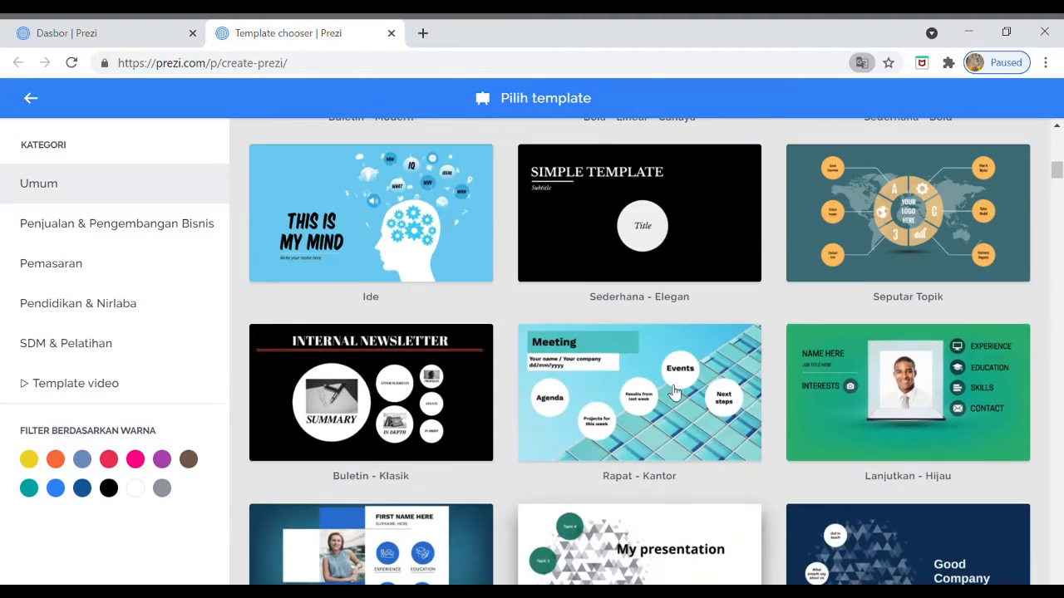
pyautogui.scroll(-10, 831, 374)
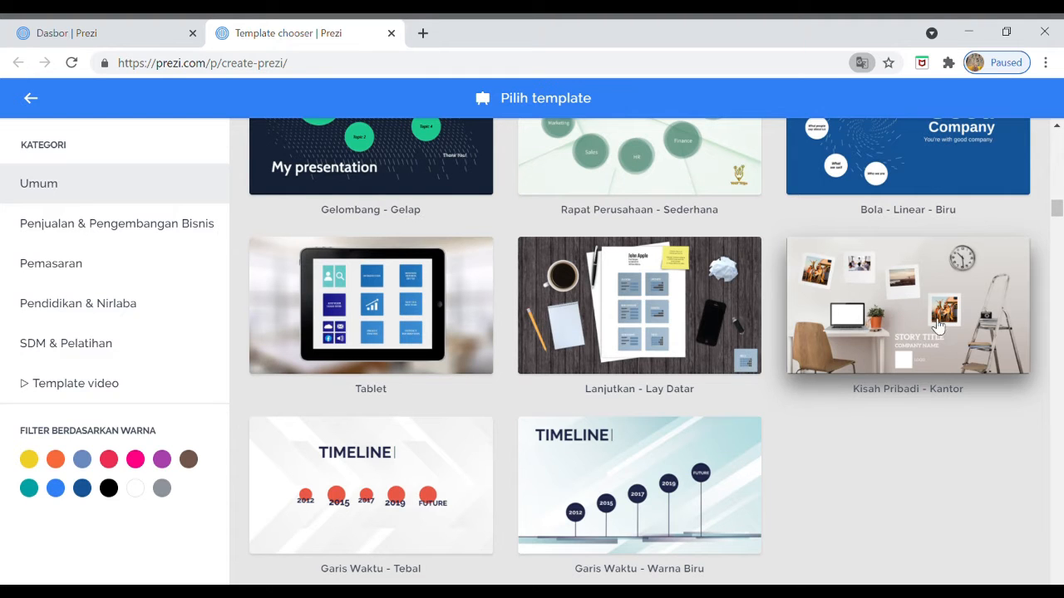
pyautogui.click(953, 316)
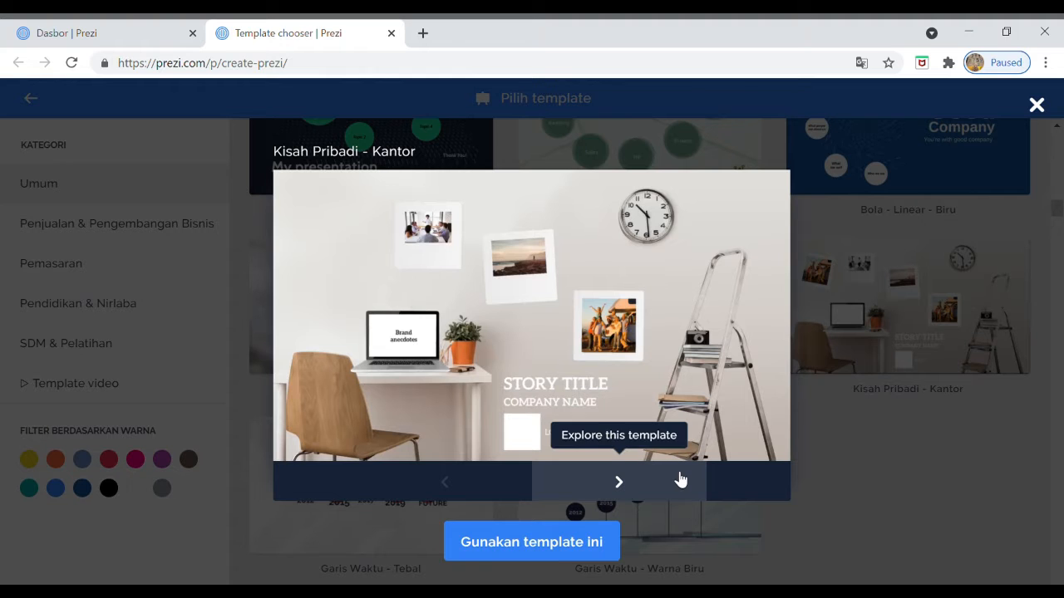
# Step: Page through all slides of the Kisah Pribadi - Kantor template preview
pyautogui.click(625, 480)
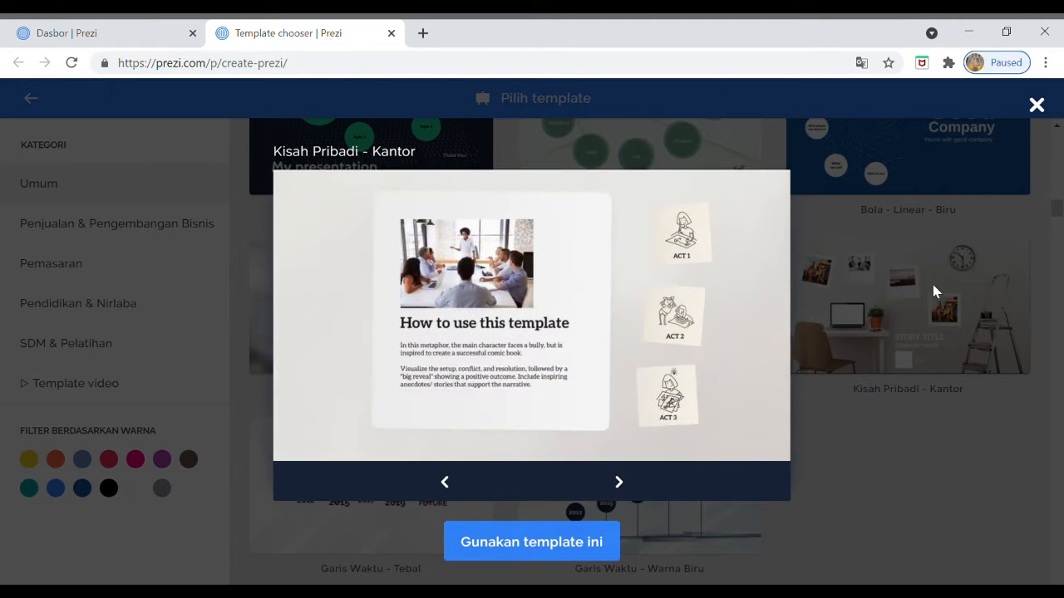
pyautogui.click(632, 476)
pyautogui.click(653, 497)
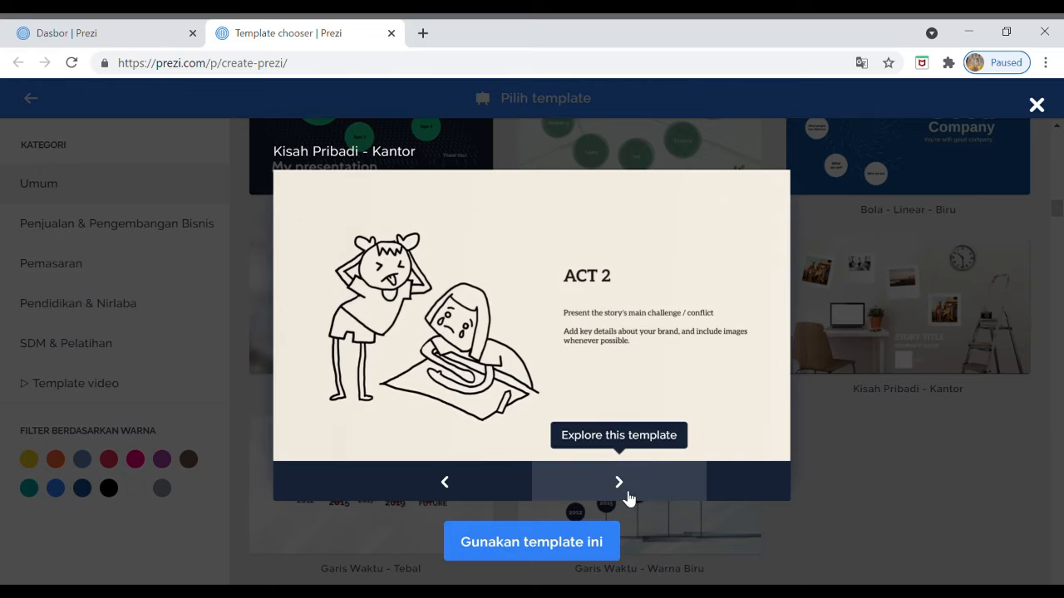
pyautogui.click(623, 492)
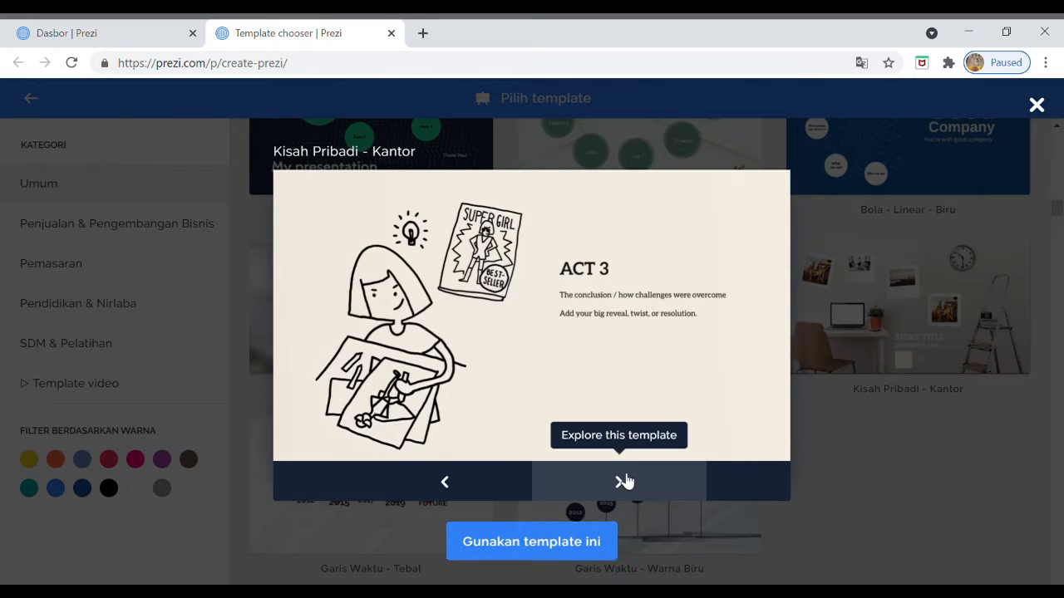
pyautogui.click(619, 482)
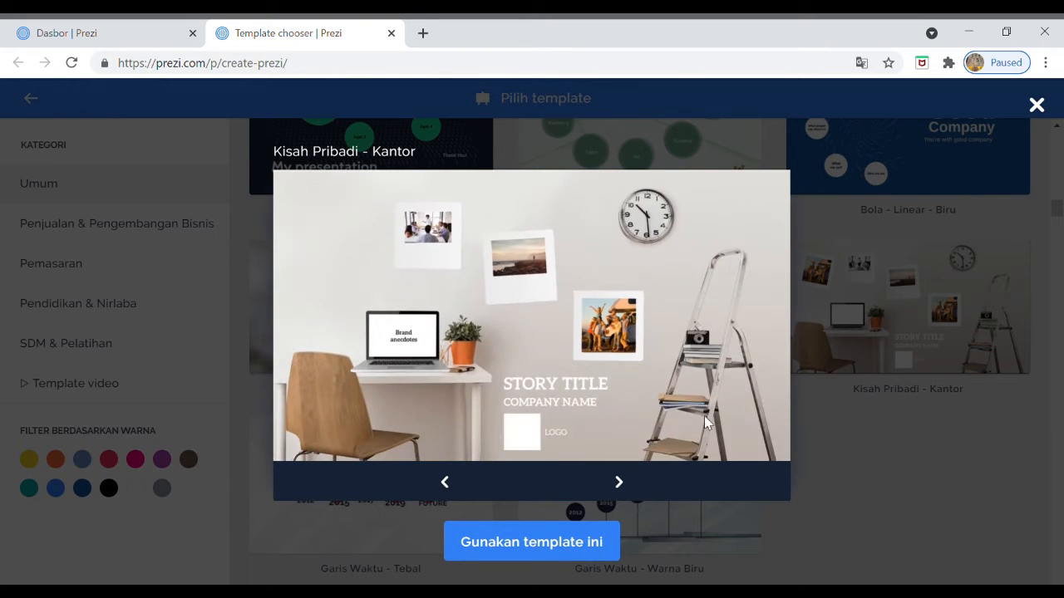
# Step: Use this template for a presentation titled TUTORIAL, visible to Siapa pun di web, and continue to the editor
pyautogui.click(553, 555)
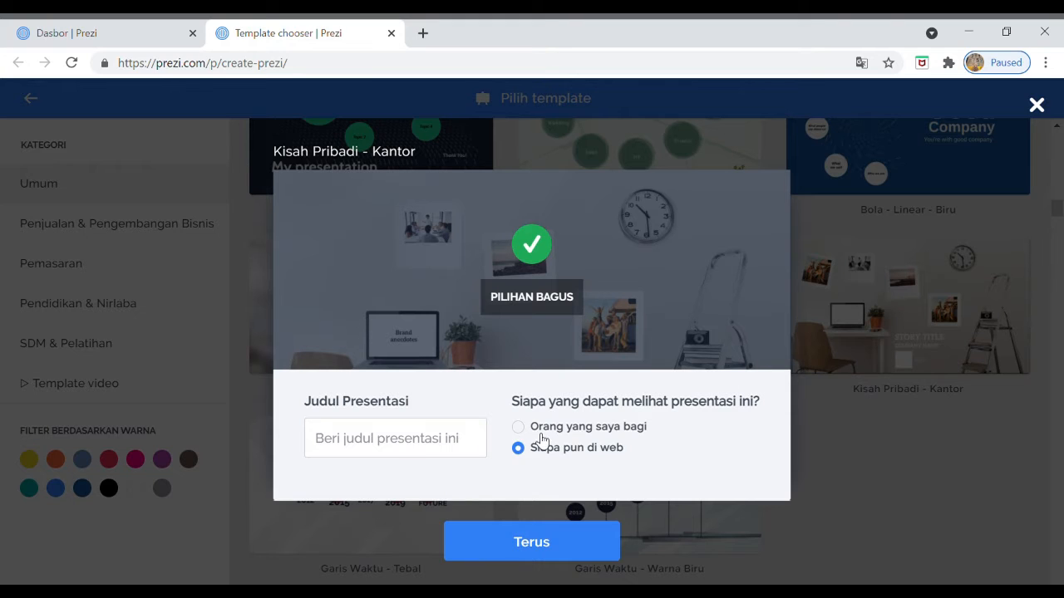
pyautogui.click(522, 429)
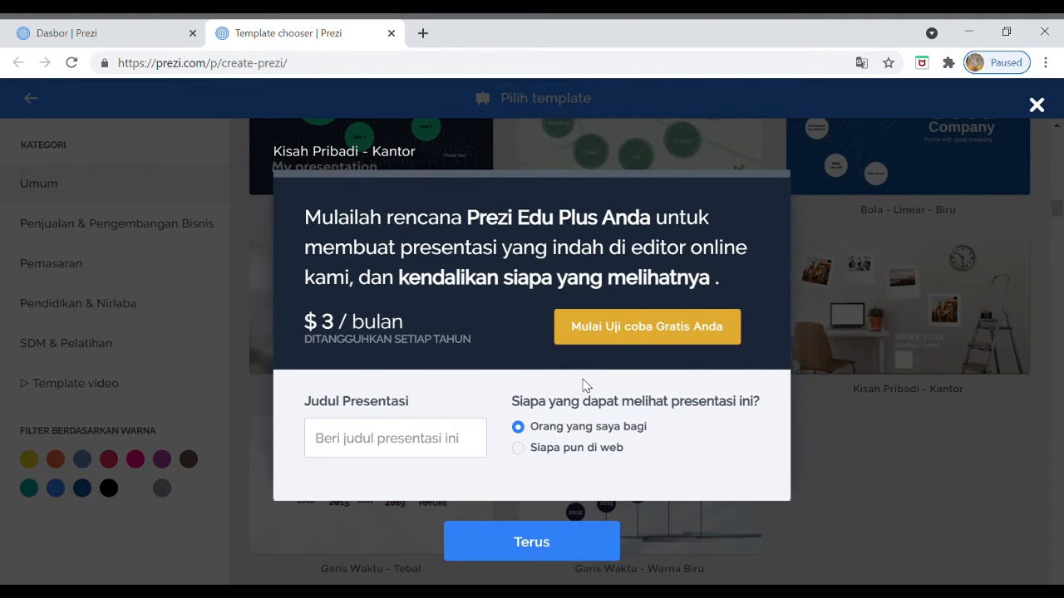
pyautogui.click(529, 449)
pyautogui.click(425, 449)
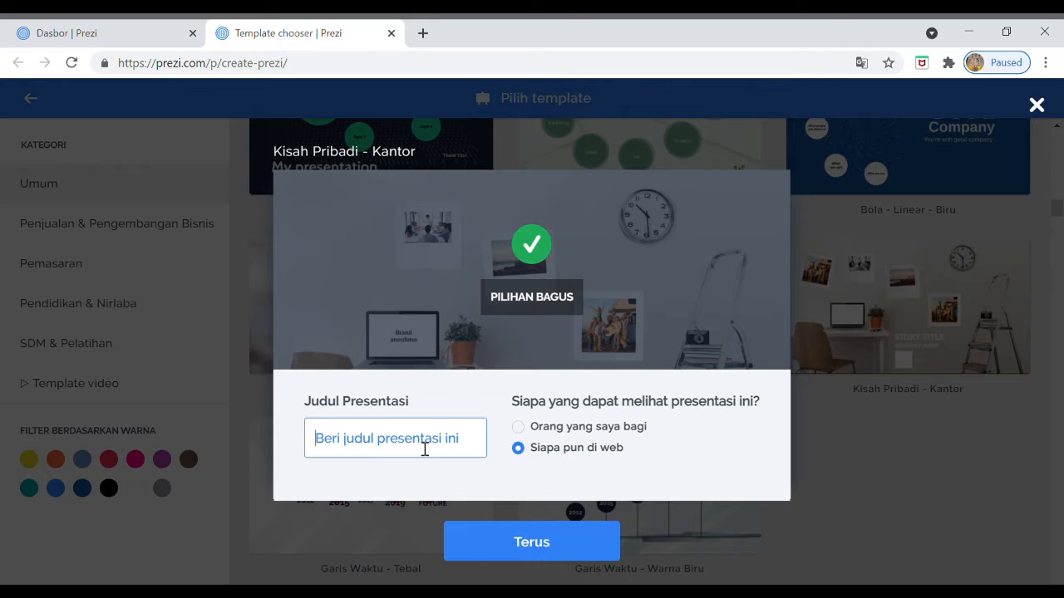
pyautogui.write('TUTORIAL')
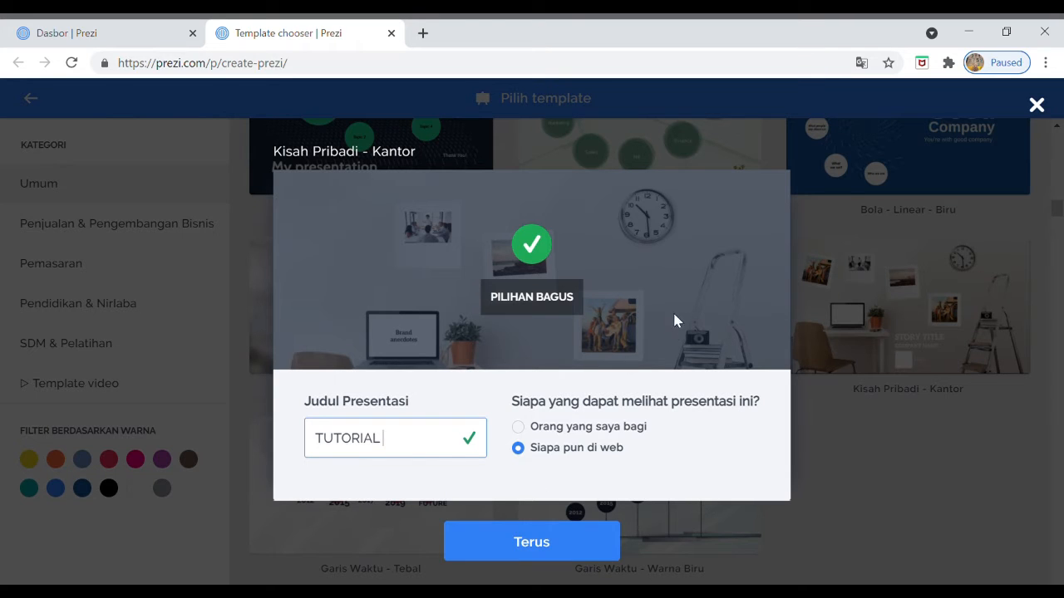
pyautogui.click(582, 553)
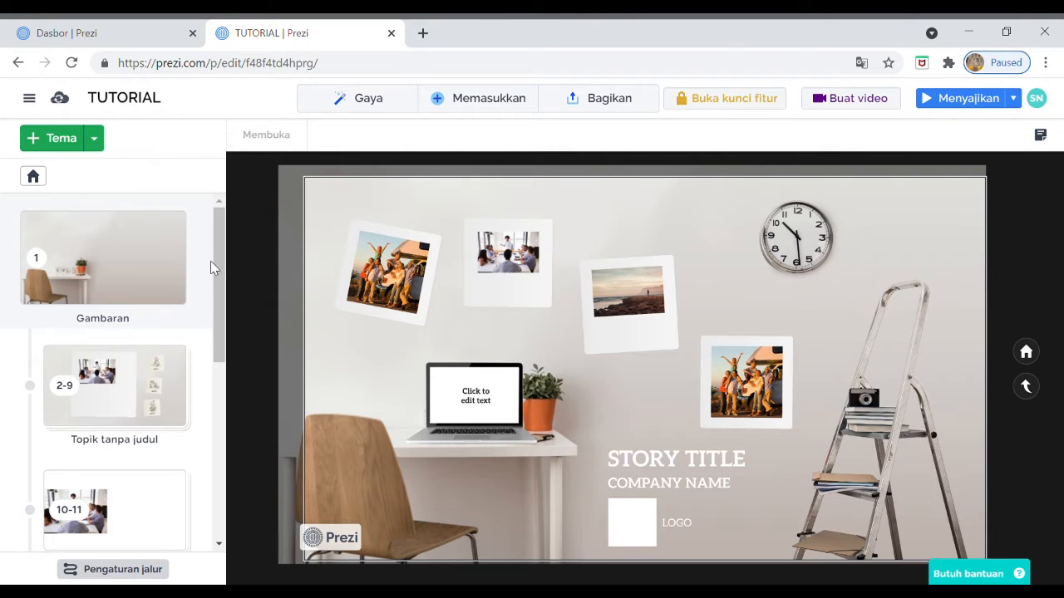
# Step: Look through the topic list, return to the Gambaran overview and replace the text on the laptop screen with "TIK"
pyautogui.scroll(-5, 211, 371)
pyautogui.scroll(-1, 201, 399)
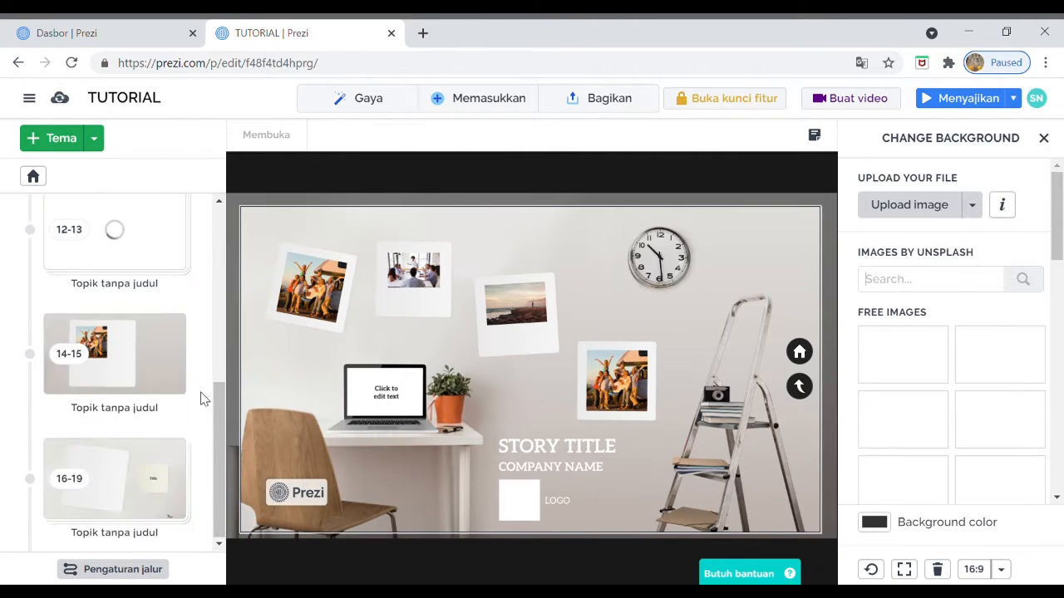
pyautogui.scroll(4, 200, 391)
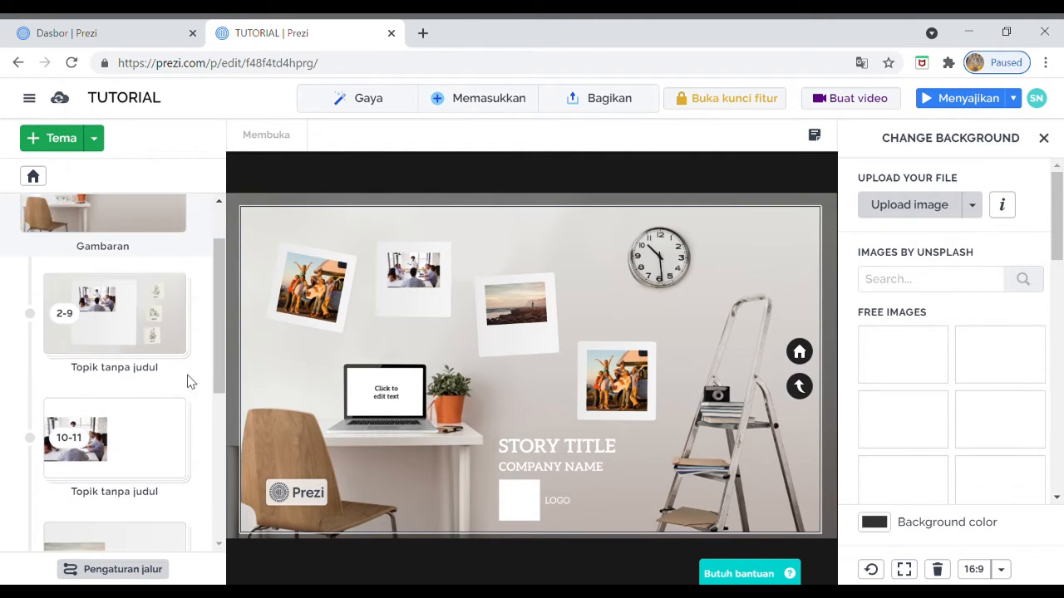
pyautogui.click(111, 281)
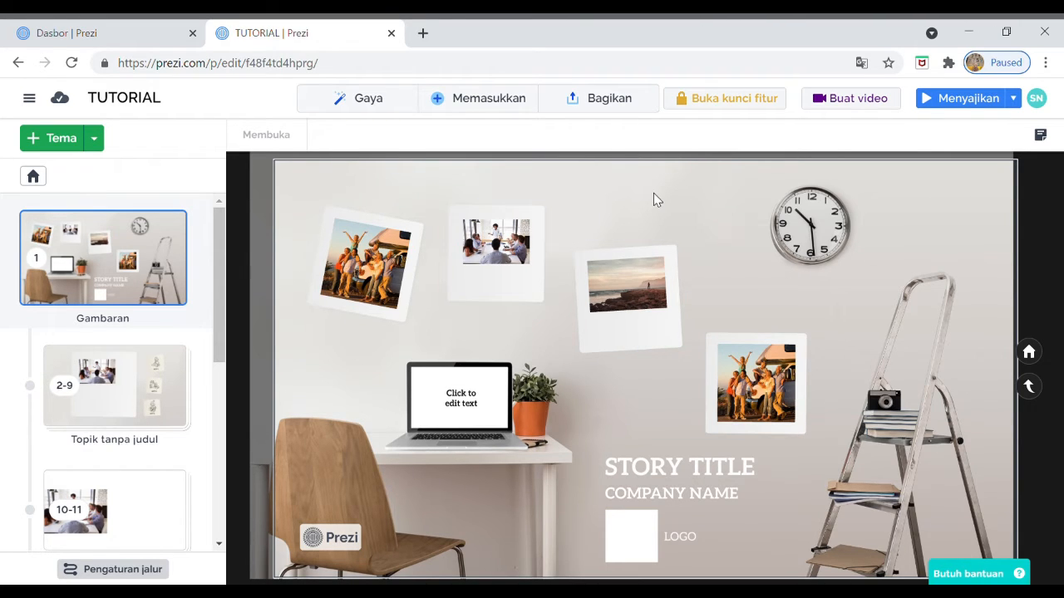
pyautogui.click(470, 402)
pyautogui.click(470, 402)
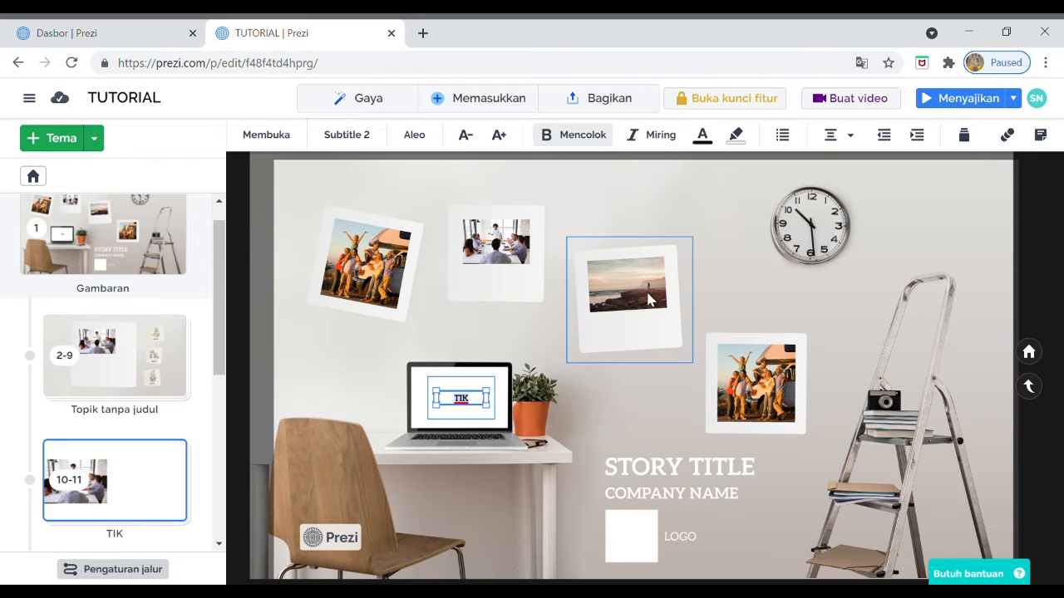
# Step: Try italic formatting on the TIK text, remove it again and deselect the text
pyautogui.click(642, 138)
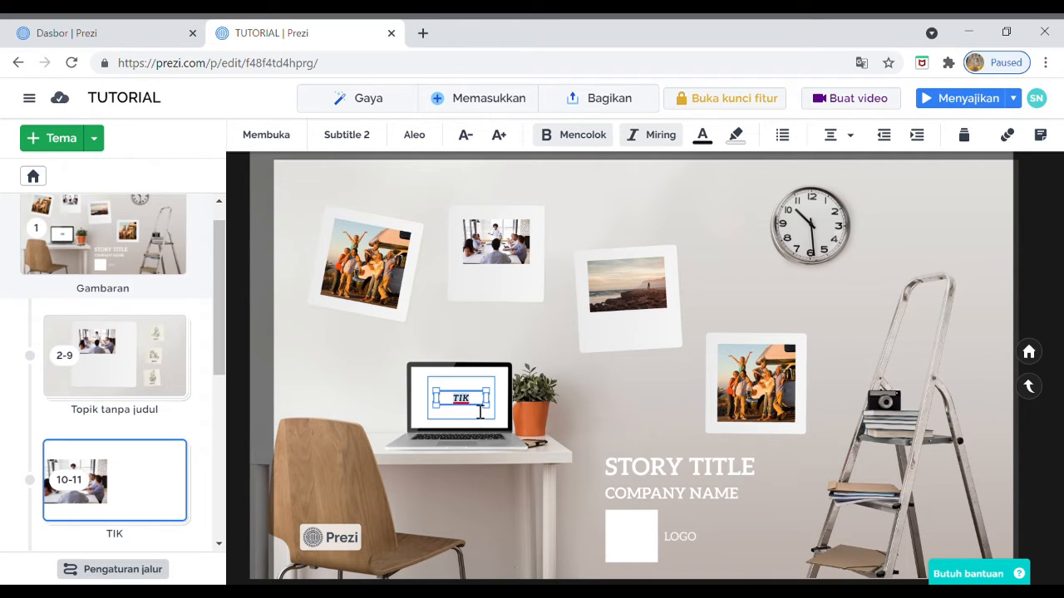
pyautogui.click(645, 136)
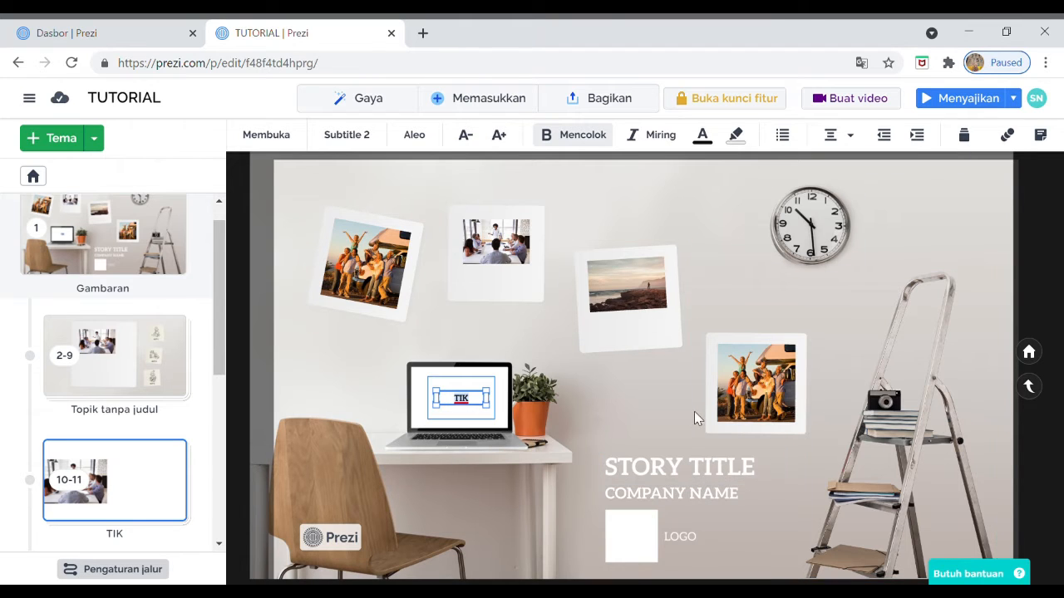
pyautogui.click(459, 424)
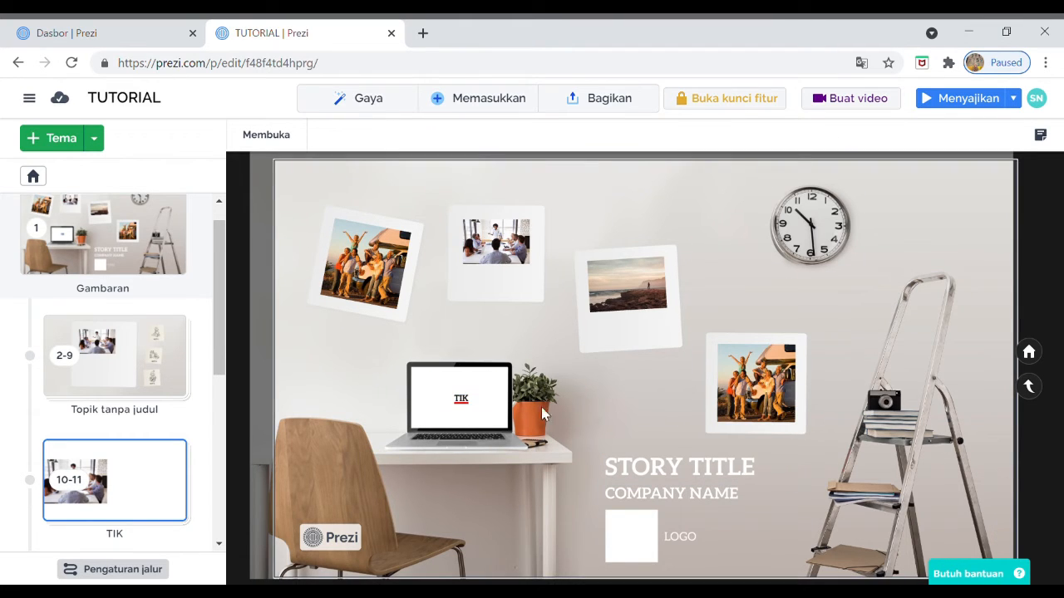
# Step: Select the photo topics on the Gambaran overview one after another to examine their order in the presentation path
pyautogui.click(392, 280)
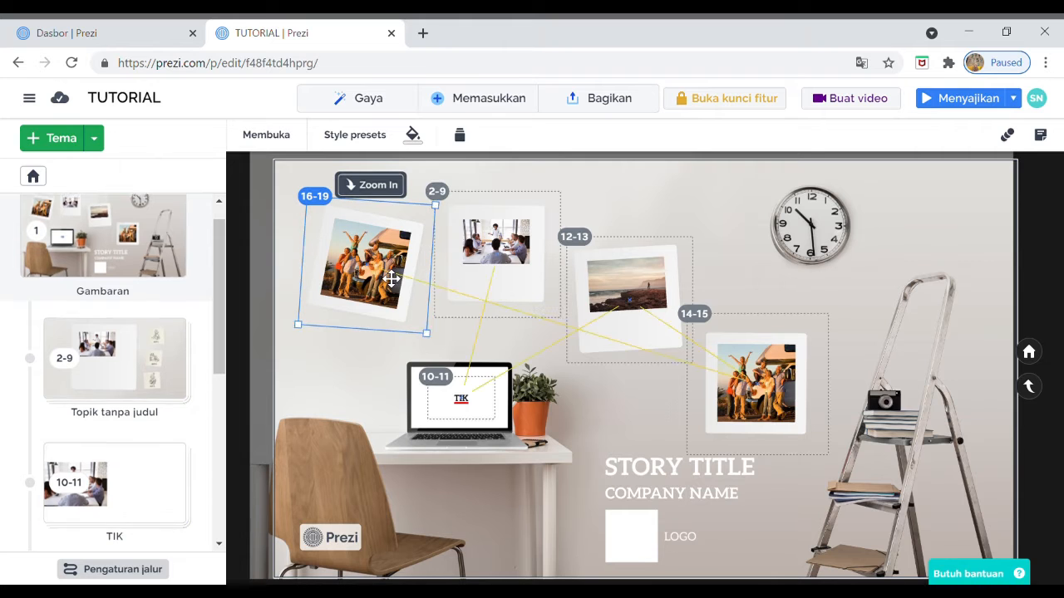
pyautogui.click(490, 265)
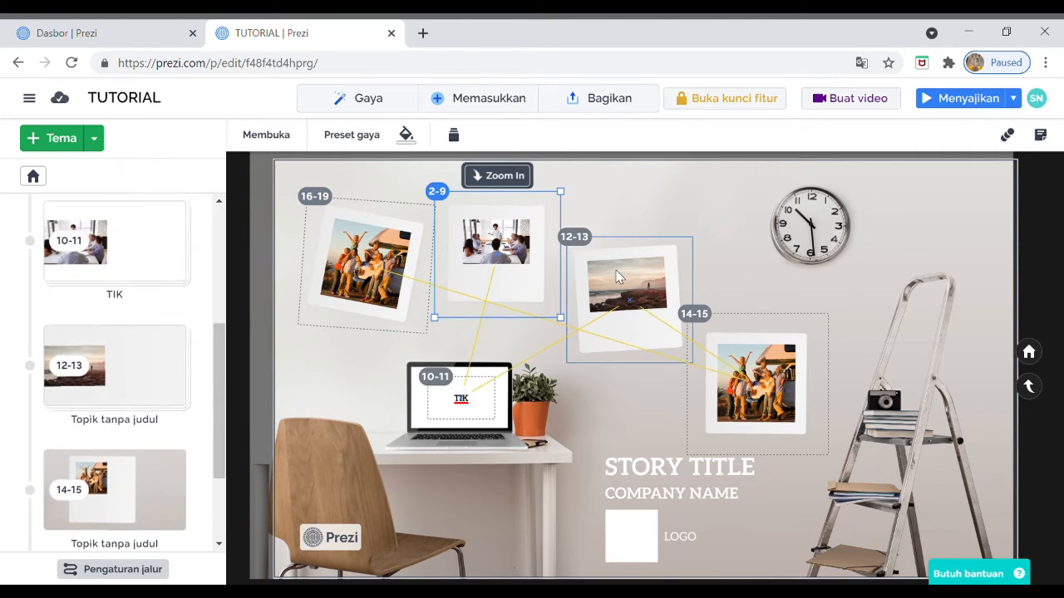
pyautogui.click(674, 275)
pyautogui.click(750, 344)
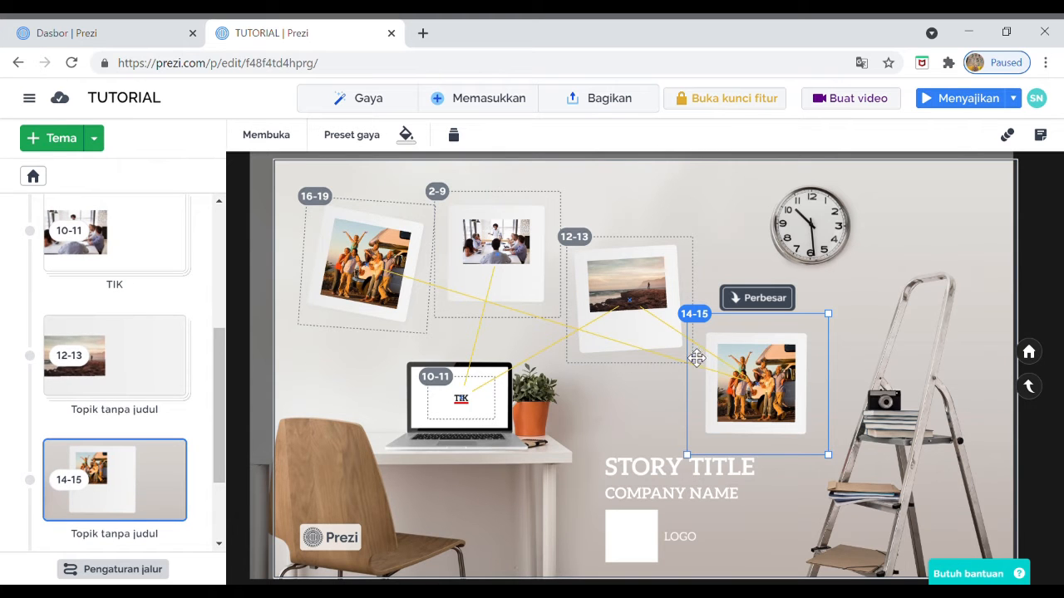
pyautogui.doubleClick(644, 333)
pyautogui.scroll(-3, 546, 349)
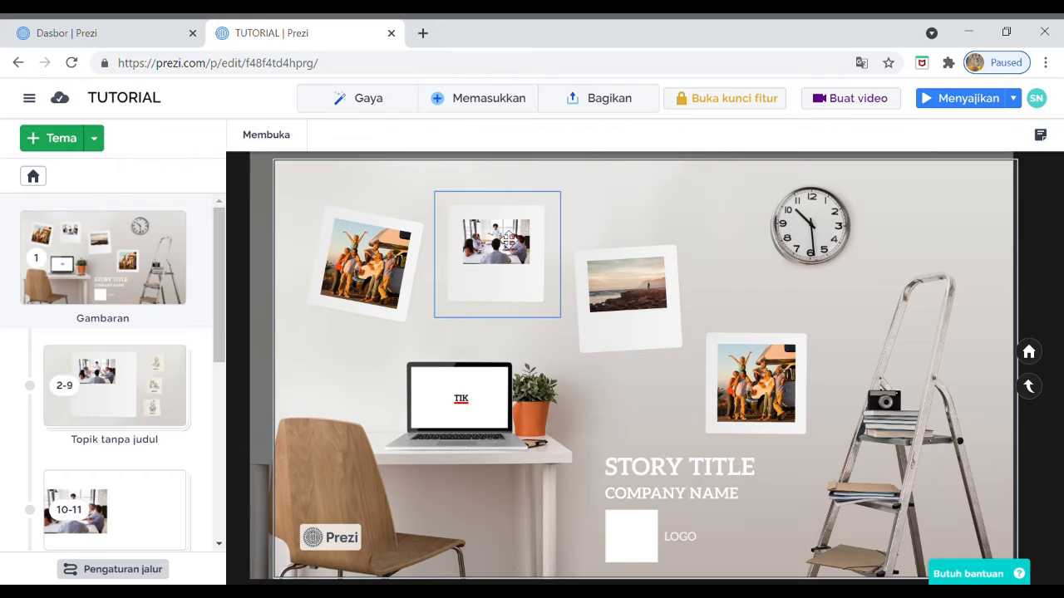
# Step: Zoom into the meeting photo topic and replace the heading placeholder below the picture with "KEGUNAAN"
pyautogui.click(505, 241)
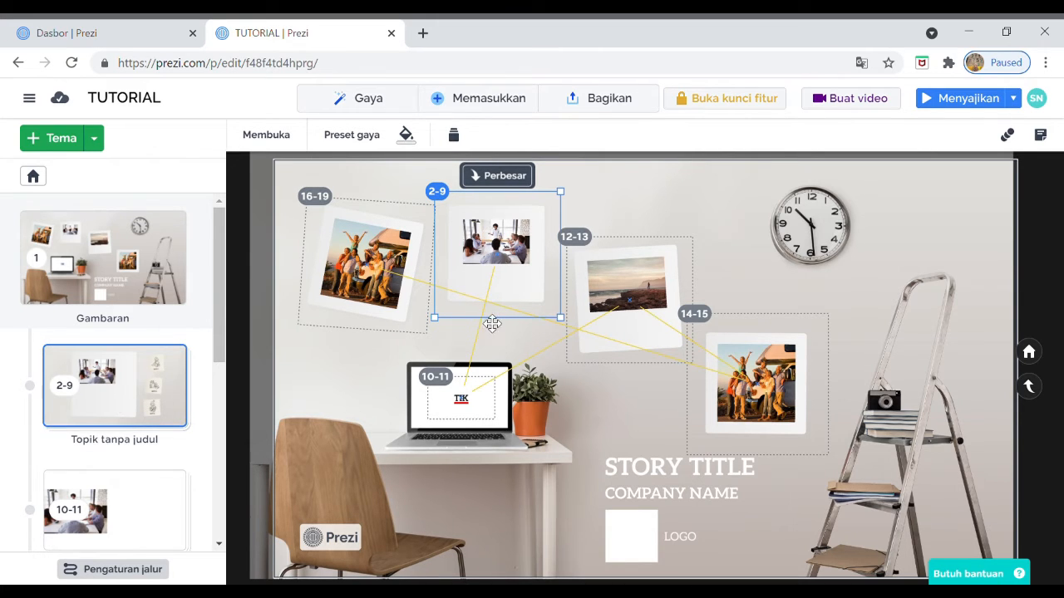
pyautogui.click(504, 175)
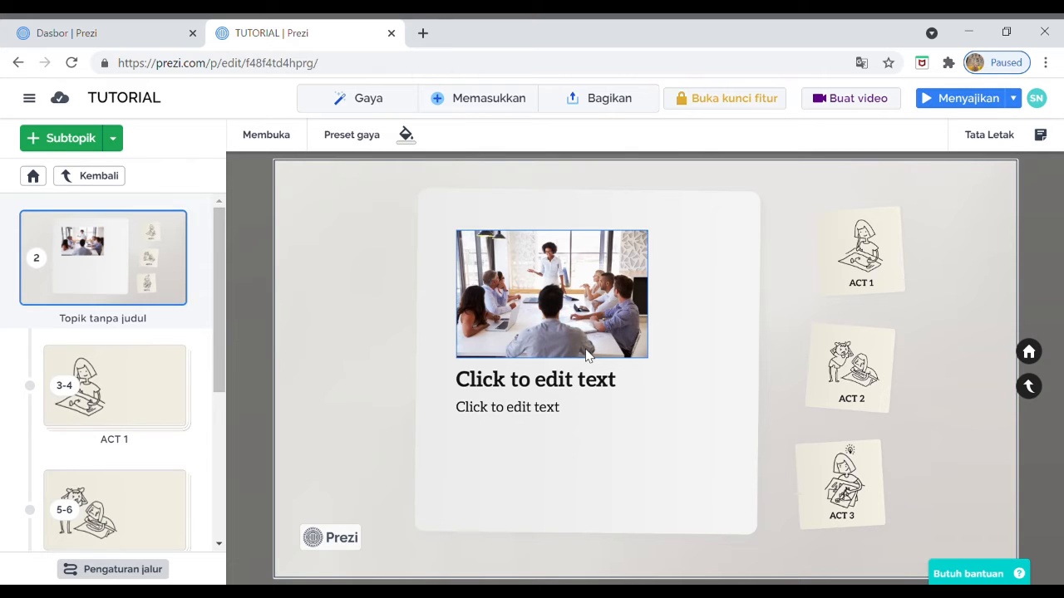
pyautogui.click(590, 389)
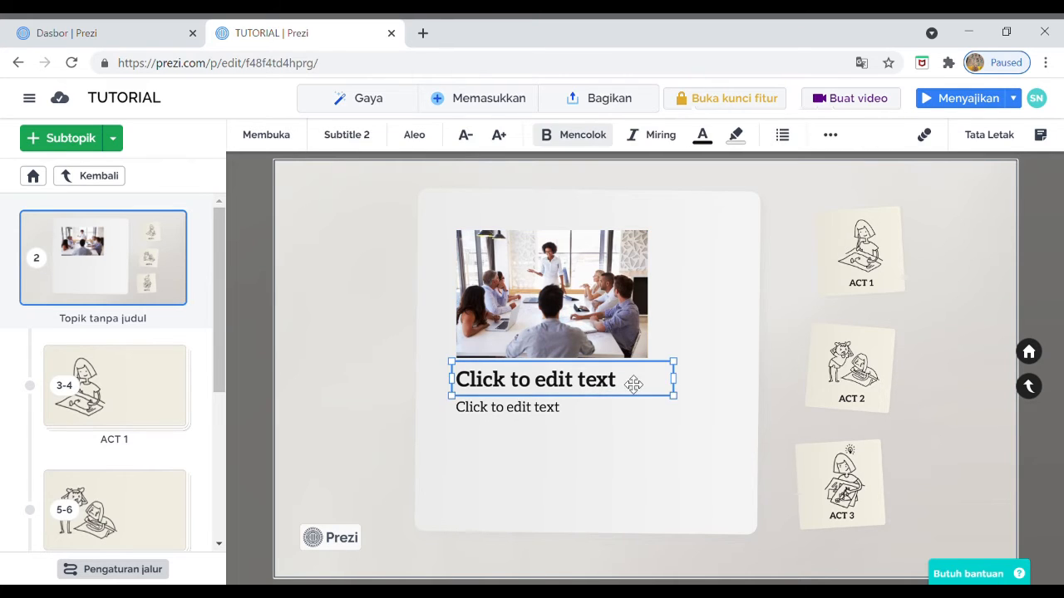
pyautogui.click(625, 389)
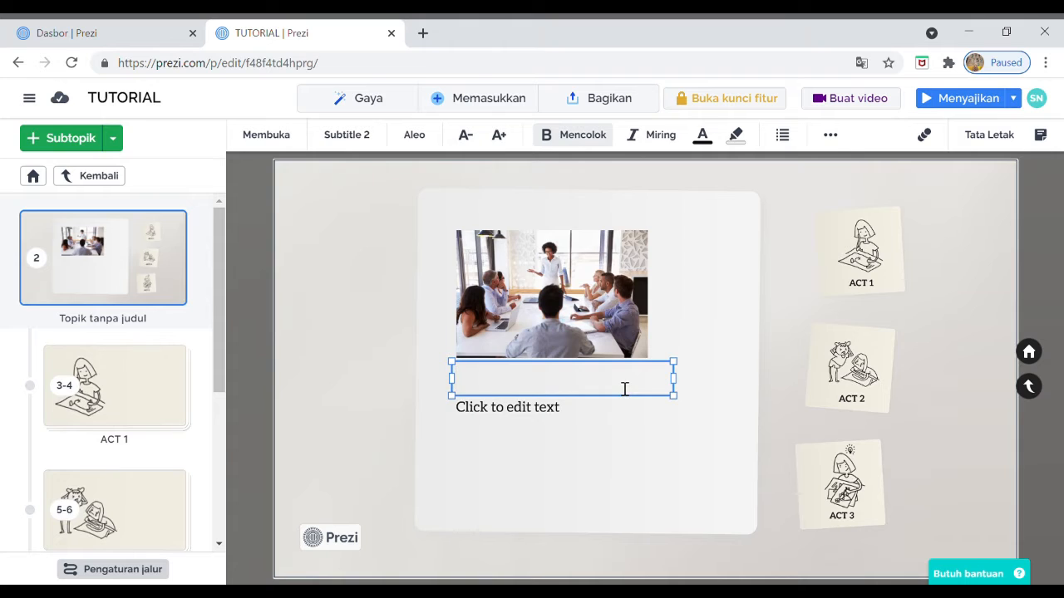
pyautogui.write('KEGUN')
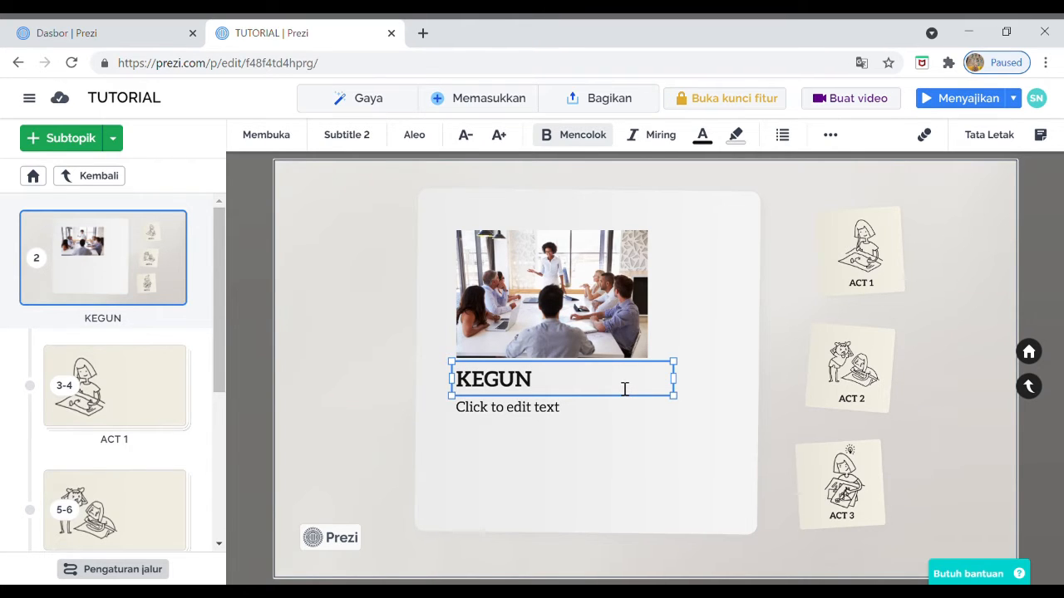
pyautogui.write('AAN')
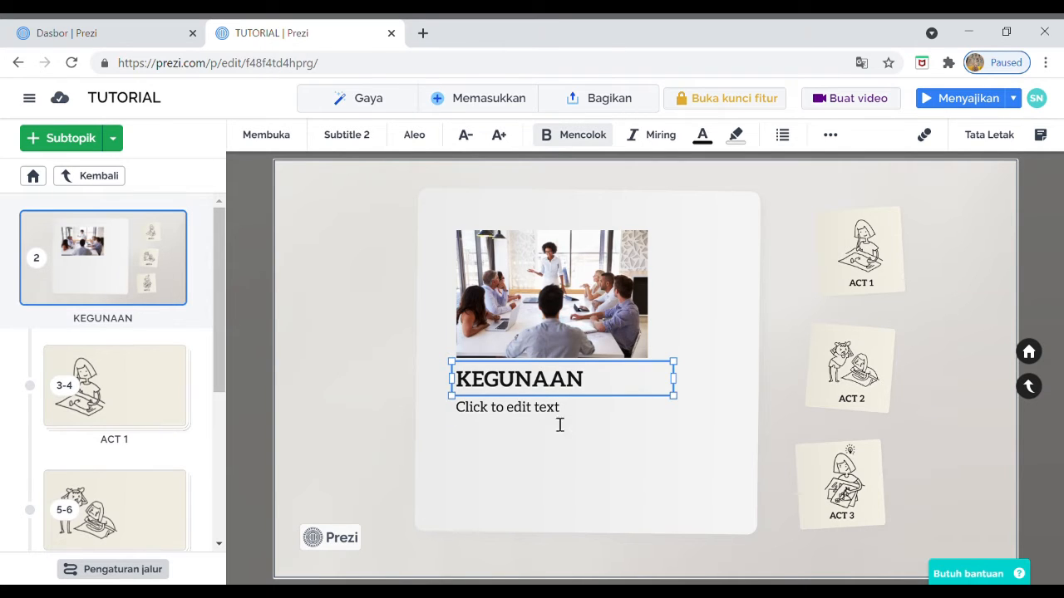
# Step: Clear the smaller placeholder text below the KEGUNAAN heading and leave that text box empty
pyautogui.click(561, 417)
pyautogui.click(575, 417)
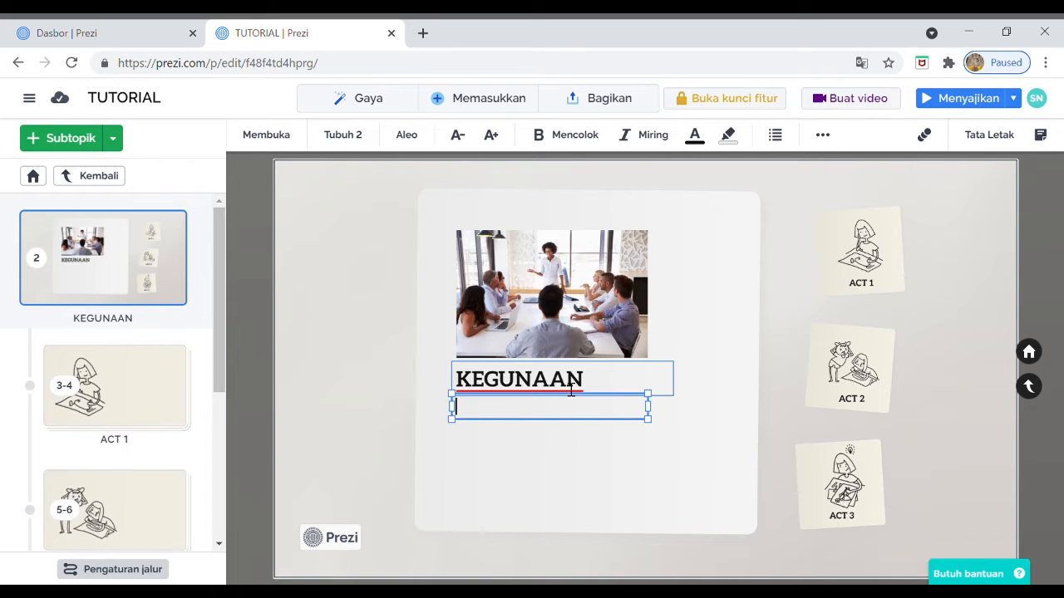
pyautogui.click(687, 314)
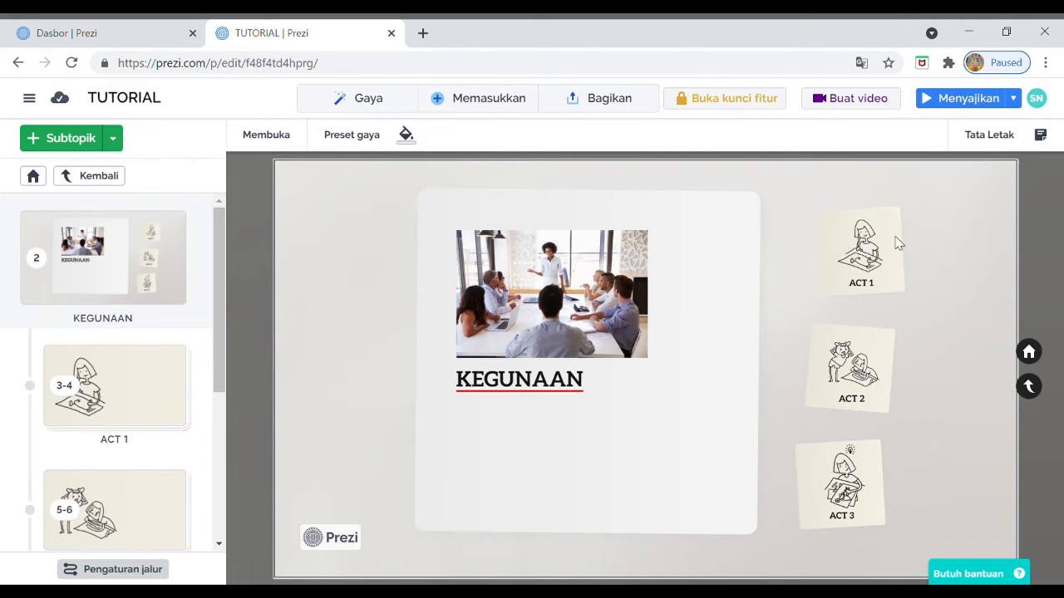
# Step: Insert a new text box below the KEGUNAAN heading and enter "mudah digunakan" in it
pyautogui.rightClick(548, 419)
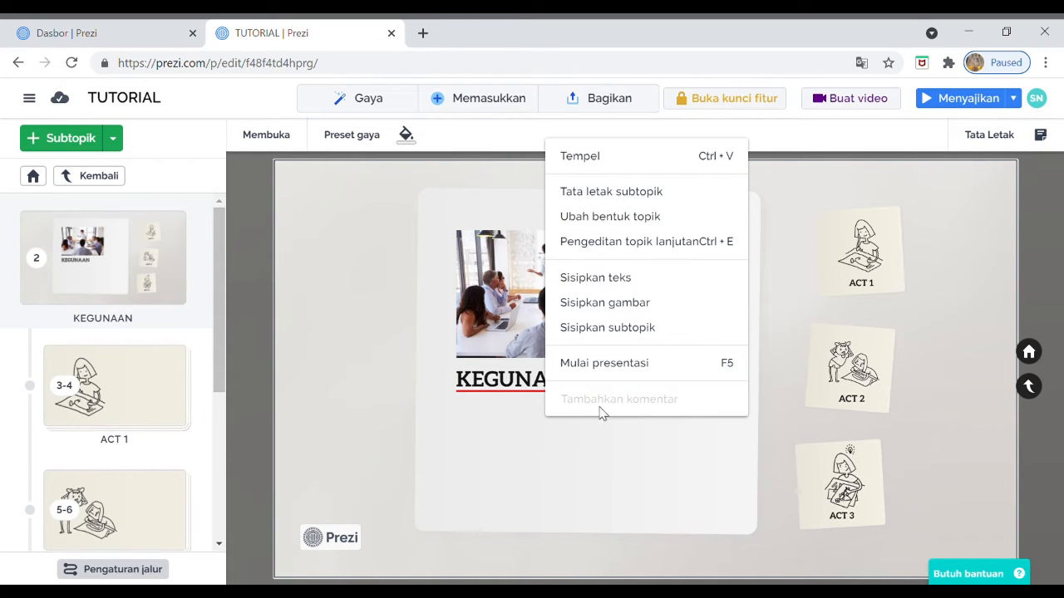
pyautogui.rightClick(515, 441)
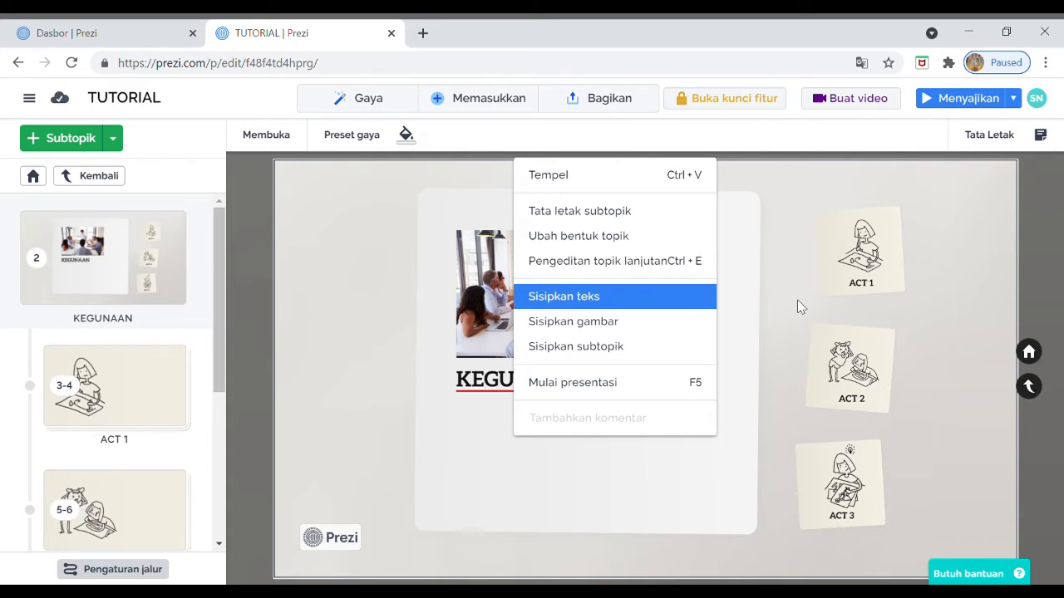
pyautogui.press('Return')
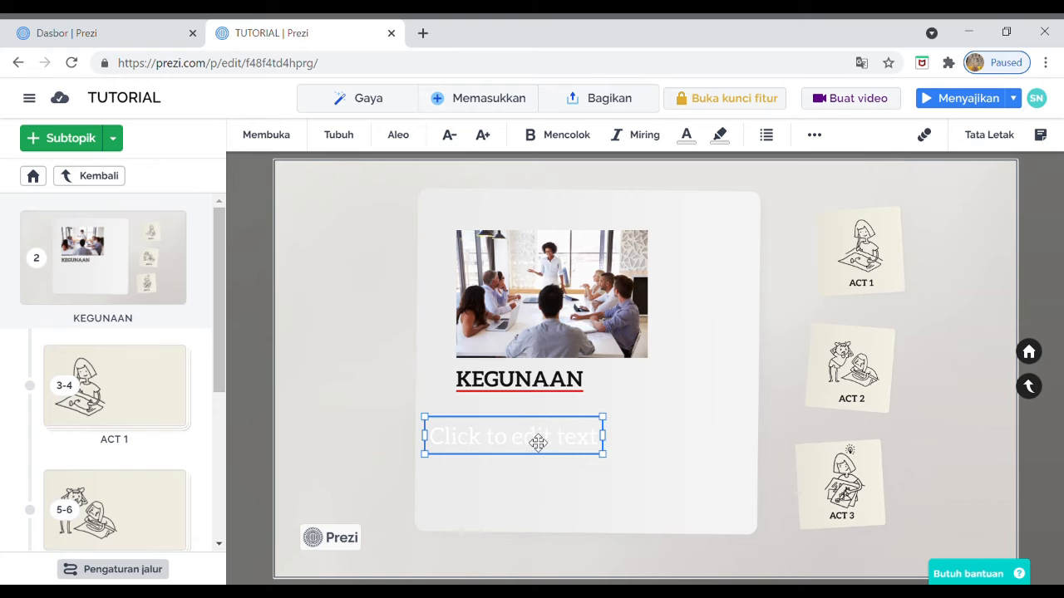
pyautogui.click(568, 431)
pyautogui.write('mudah digunakan')
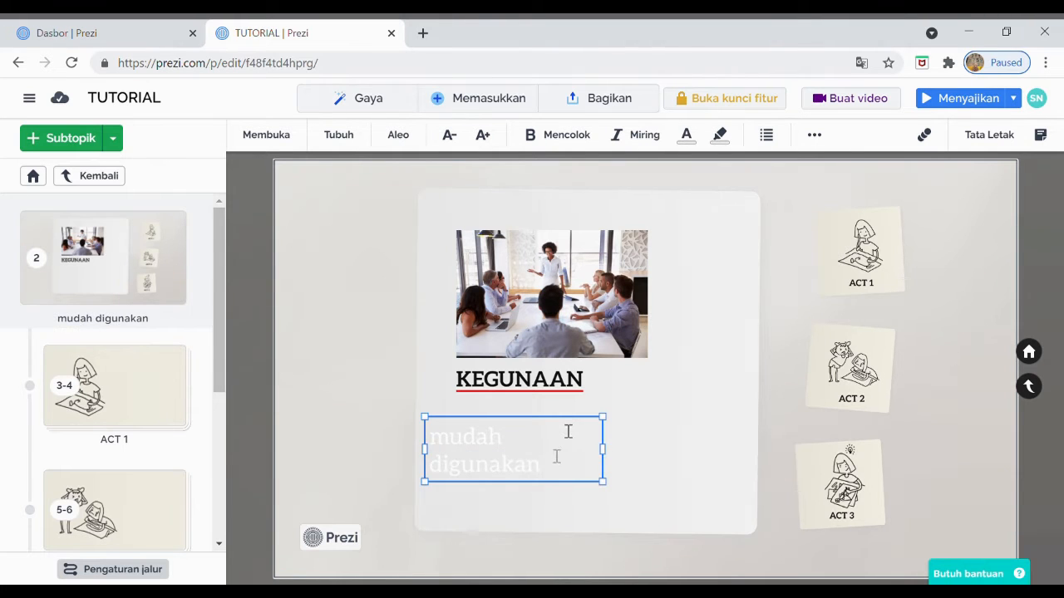
# Step: Try pink on the "mudah digunakan" text, set it to the dark grey scheme colour instead and make it bold
pyautogui.moveTo(563, 468); pyautogui.dragTo(430, 439)
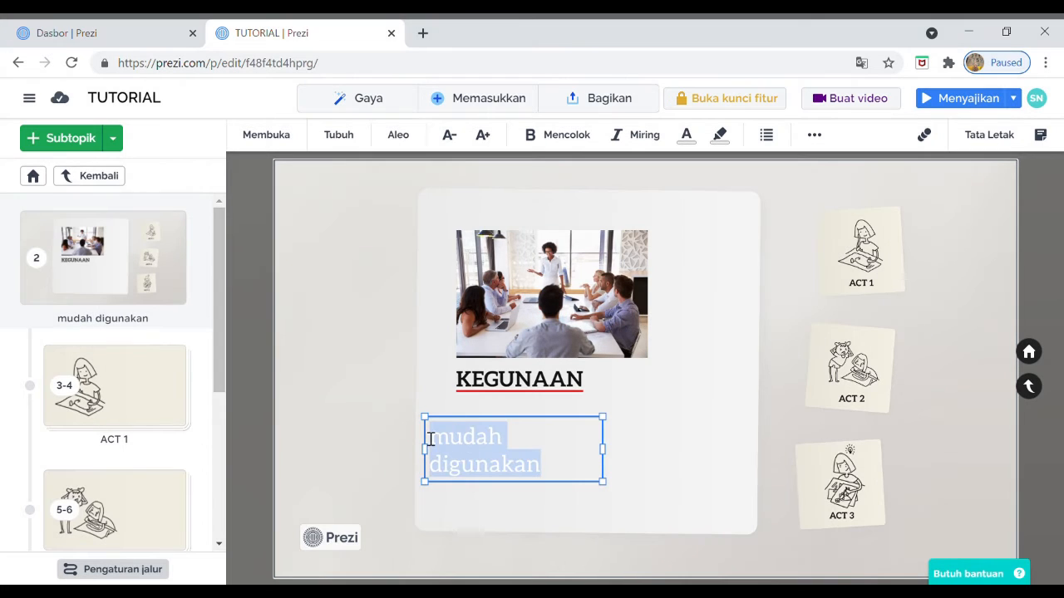
pyautogui.click(687, 138)
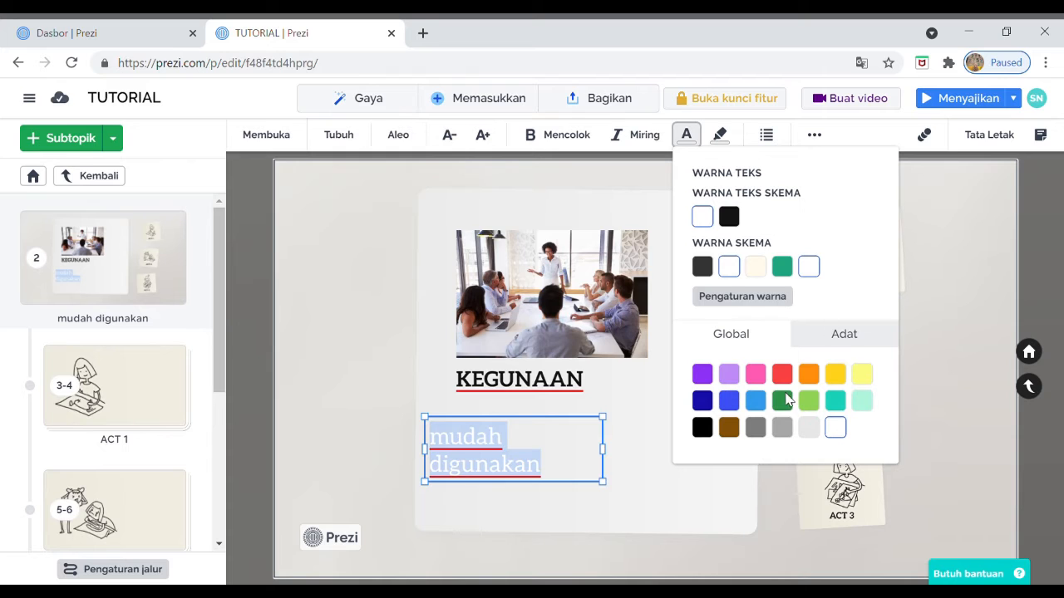
pyautogui.click(757, 376)
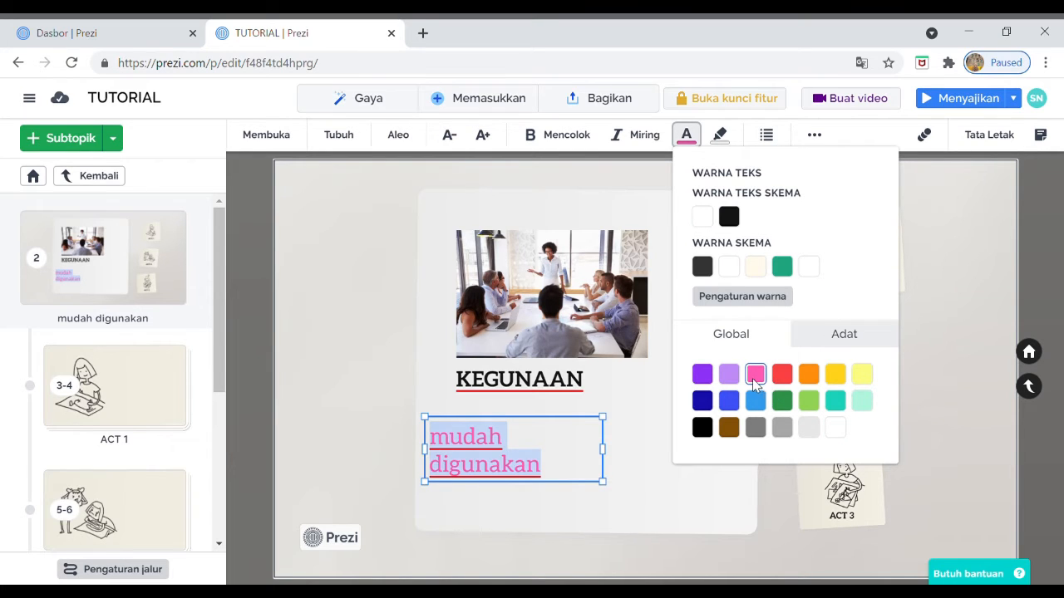
pyautogui.click(702, 267)
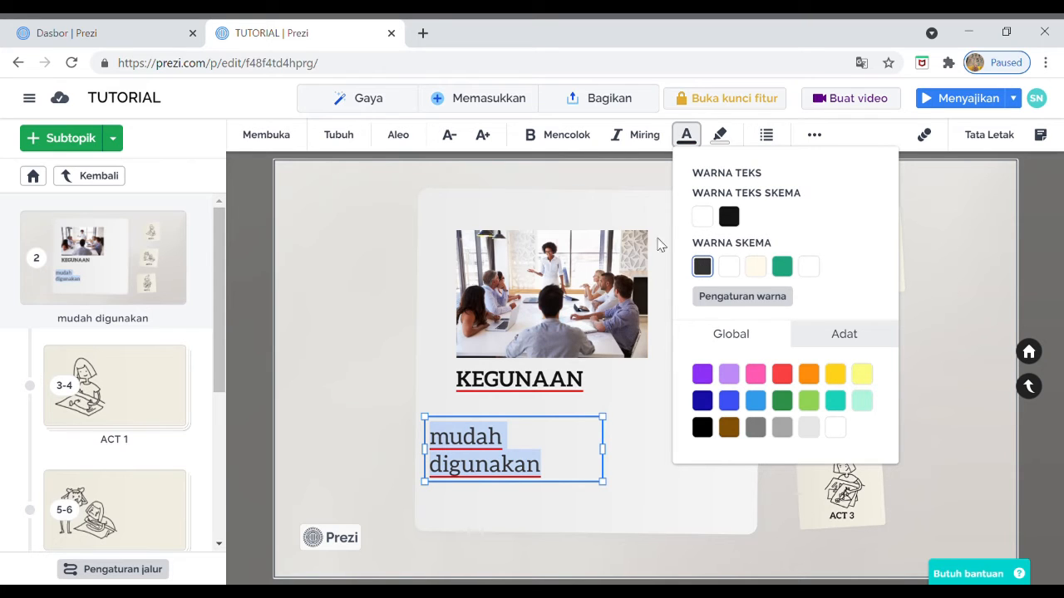
pyautogui.click(549, 140)
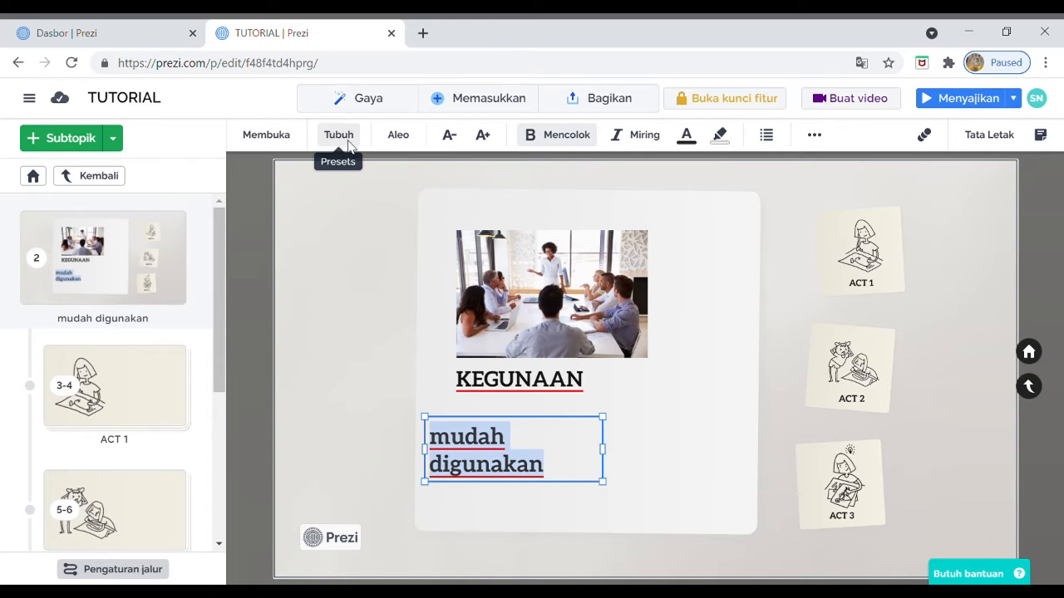
# Step: Set the "mudah digunakan" text to the Dancing Script font and increase its size by one level
pyautogui.click(398, 138)
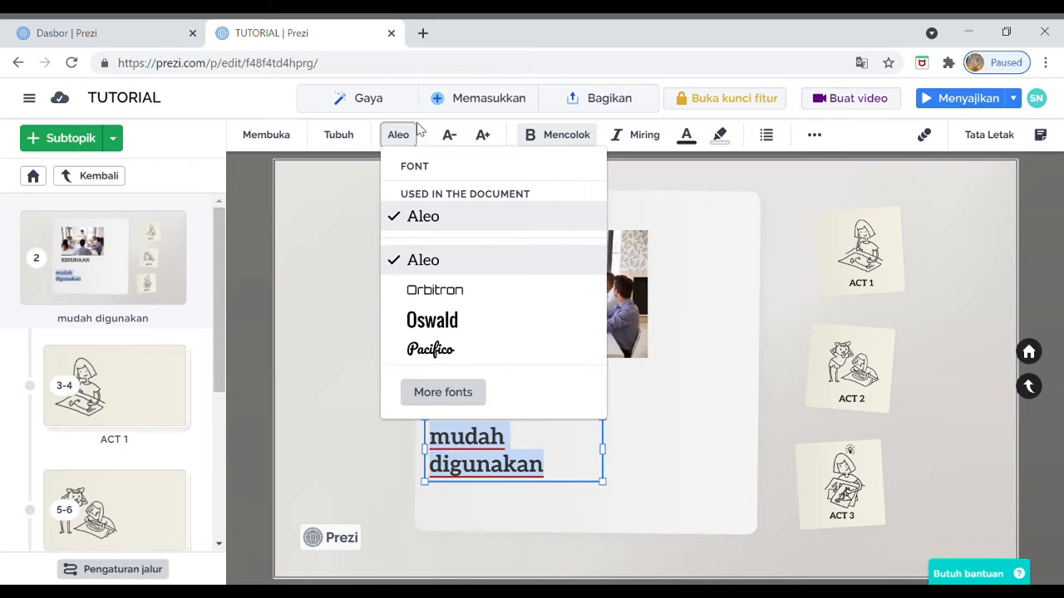
pyautogui.scroll(-3, 537, 277)
pyautogui.scroll(-2, 537, 278)
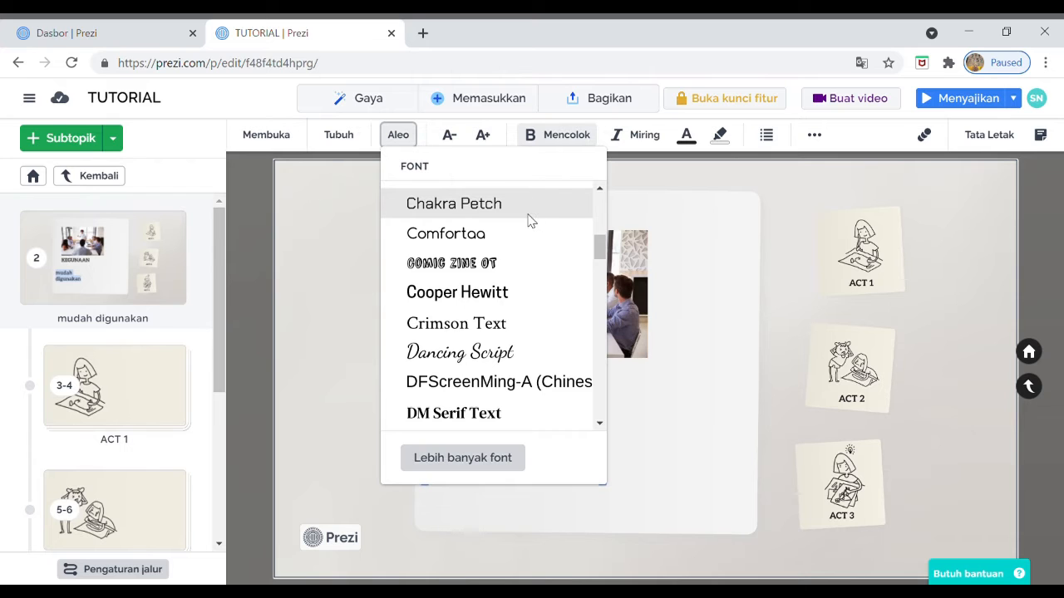
pyautogui.scroll(-1, 504, 243)
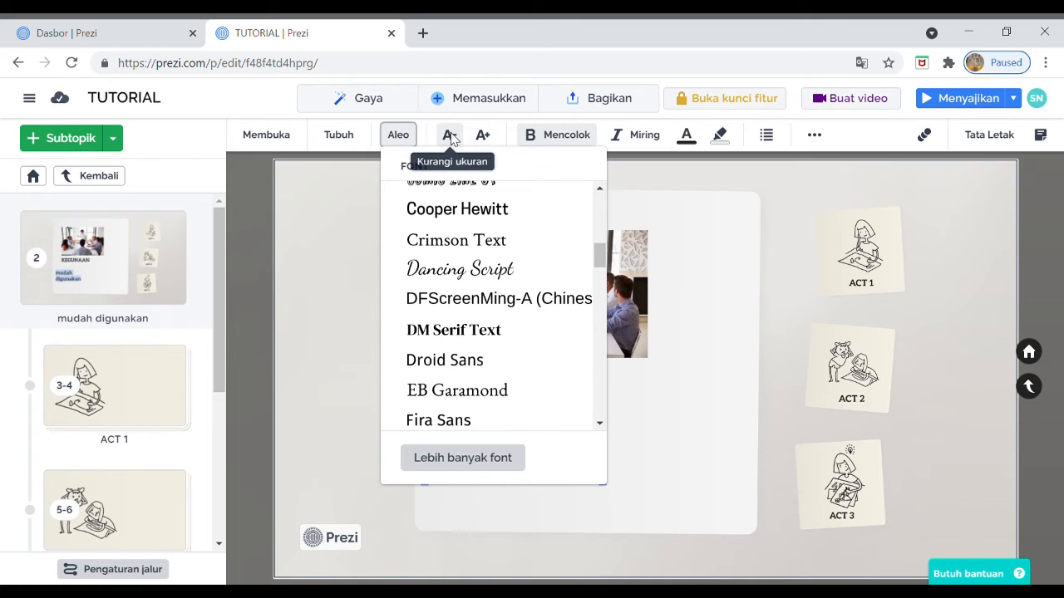
pyautogui.click(476, 275)
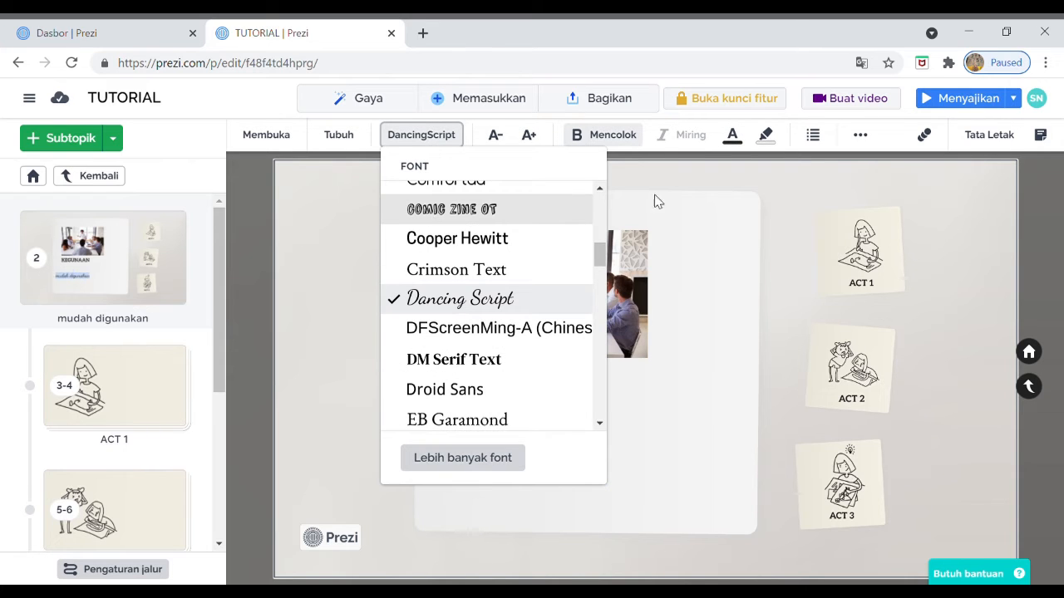
pyautogui.click(681, 363)
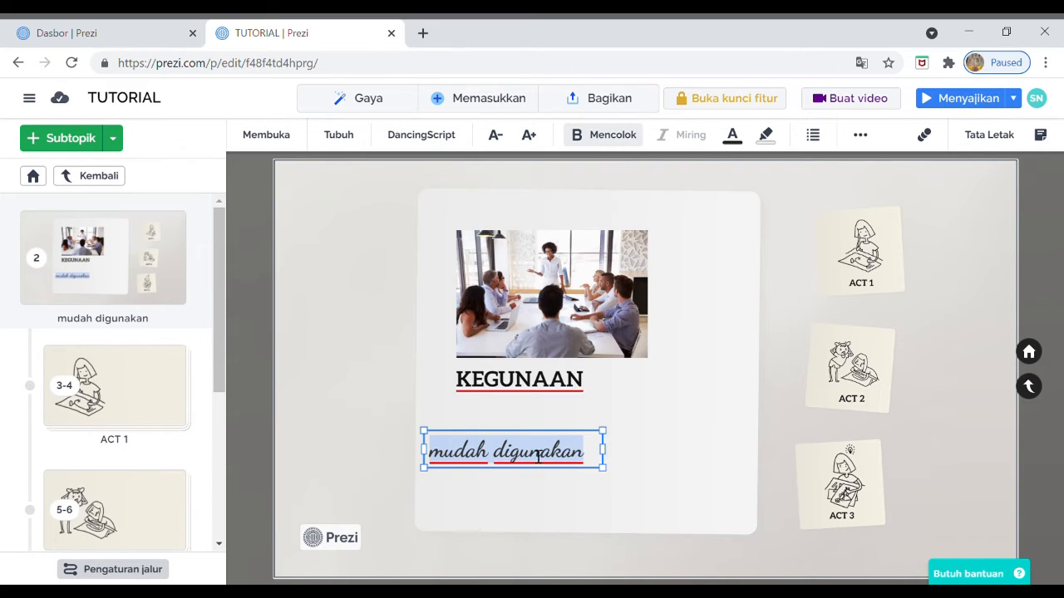
pyautogui.click(529, 139)
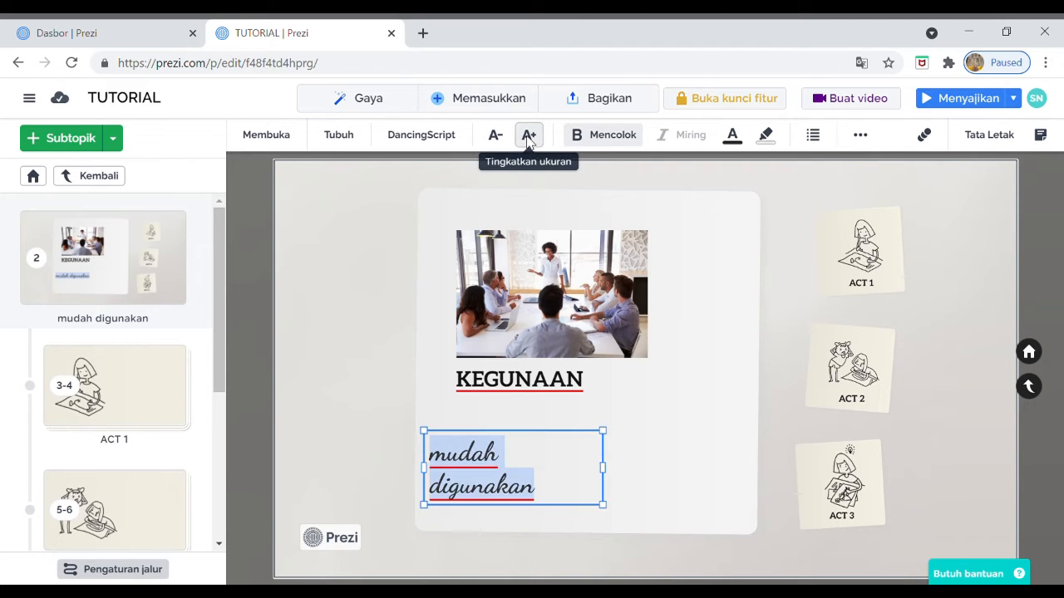
pyautogui.click(670, 408)
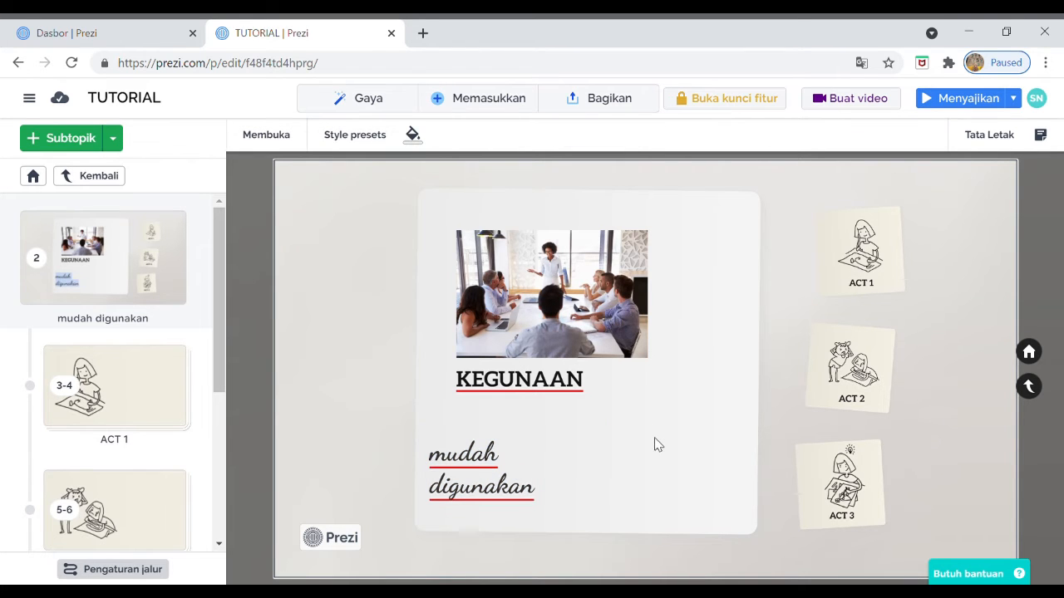
# Step: Move between the Gambaran overview and the mudah digunakan topic, looking through its subtopics, and end inside that topic
pyautogui.click(617, 400)
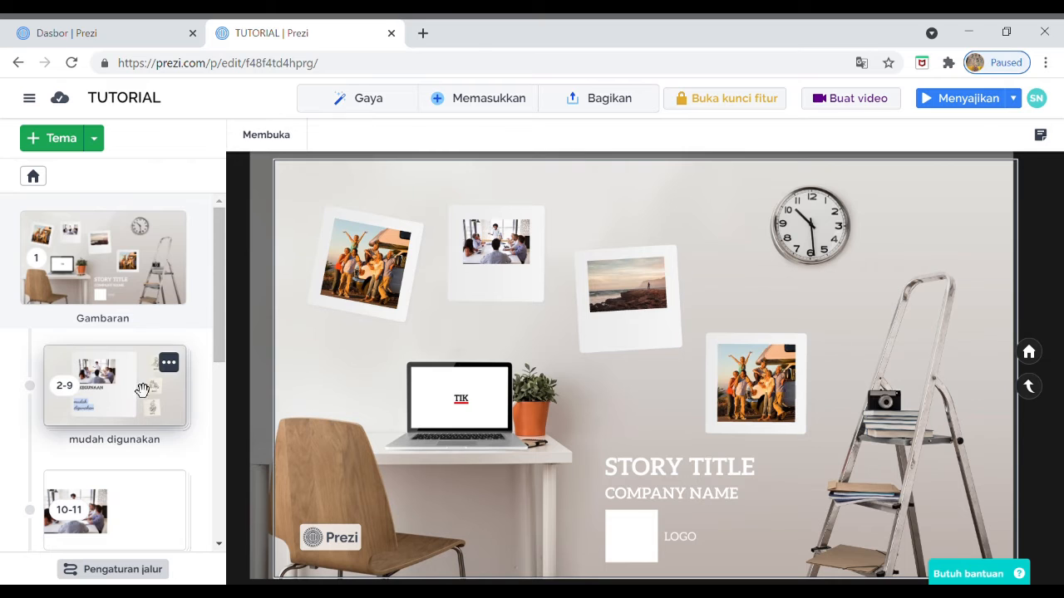
pyautogui.click(146, 391)
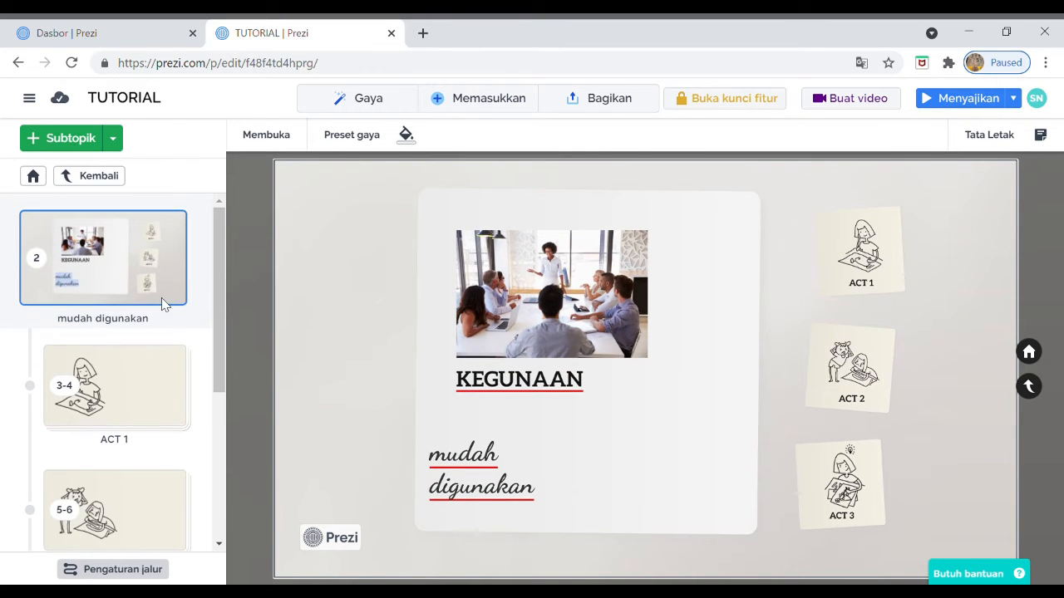
pyautogui.scroll(-3, 211, 249)
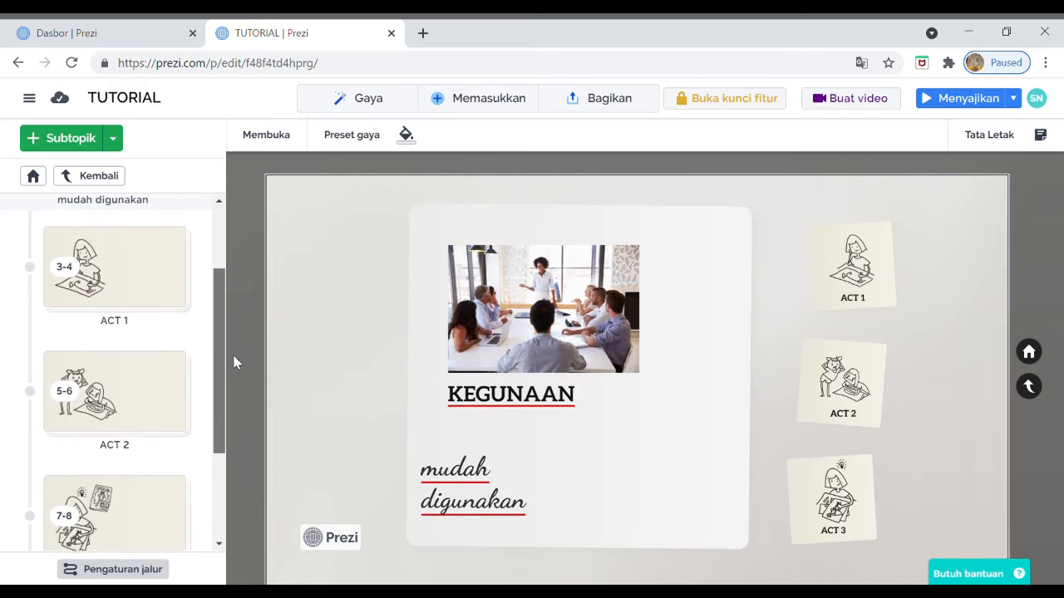
pyautogui.moveTo(219, 365); pyautogui.dragTo(210, 466)
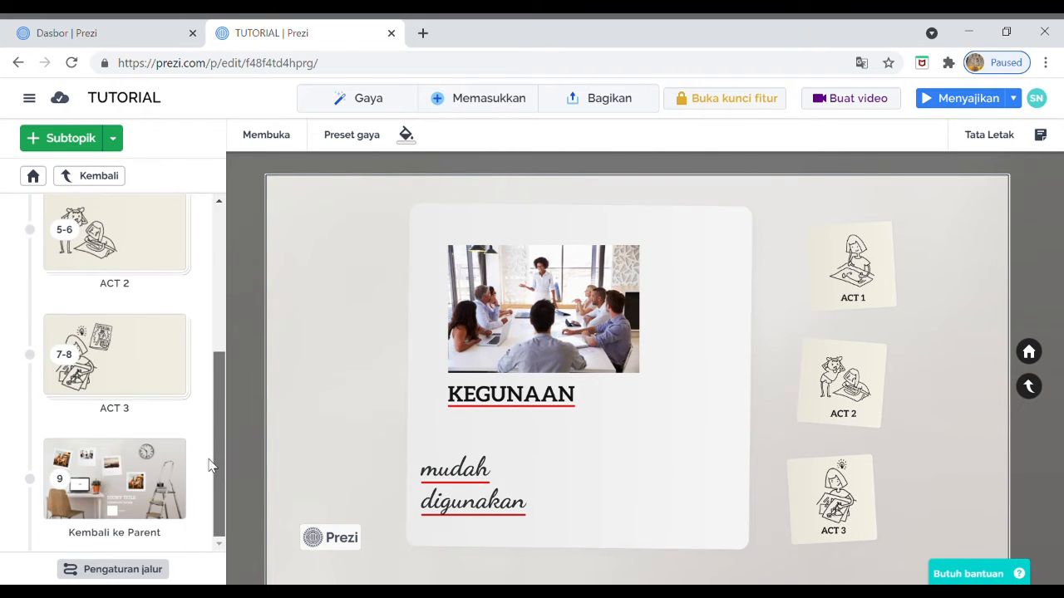
pyautogui.click(125, 478)
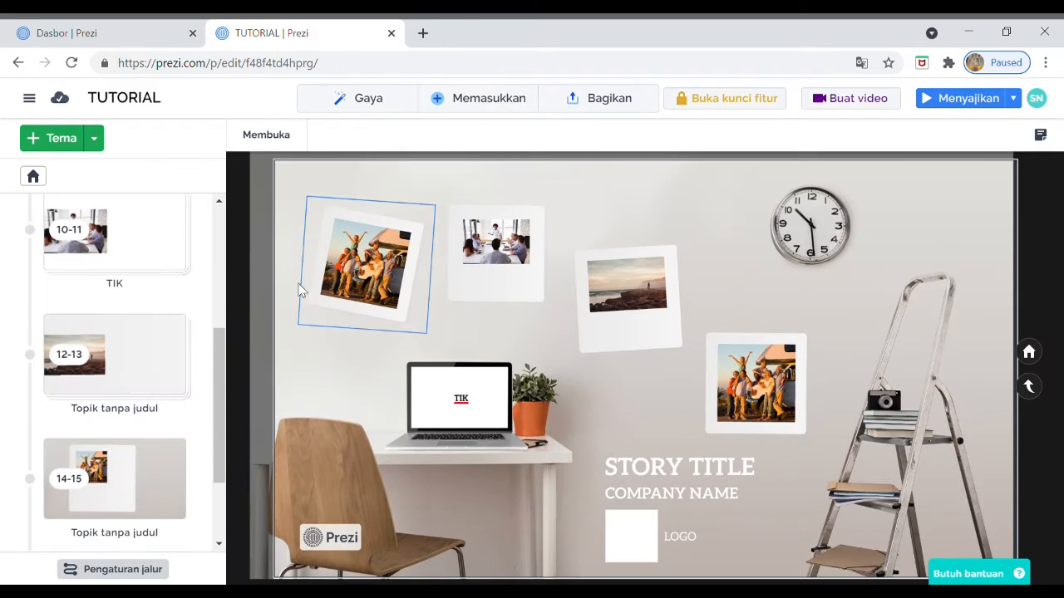
pyautogui.scroll(5, 211, 314)
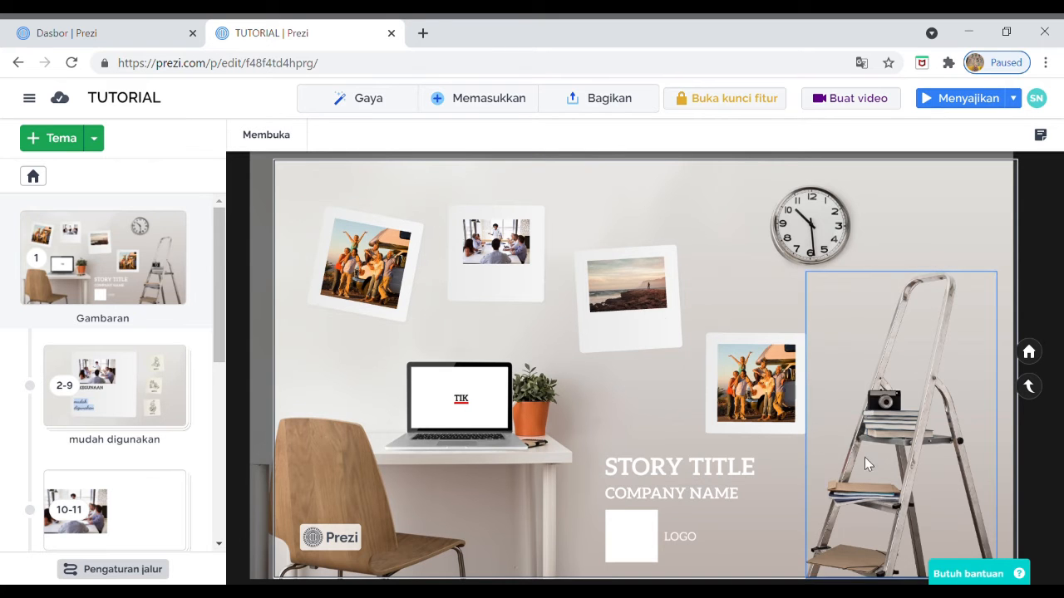
pyautogui.click(133, 382)
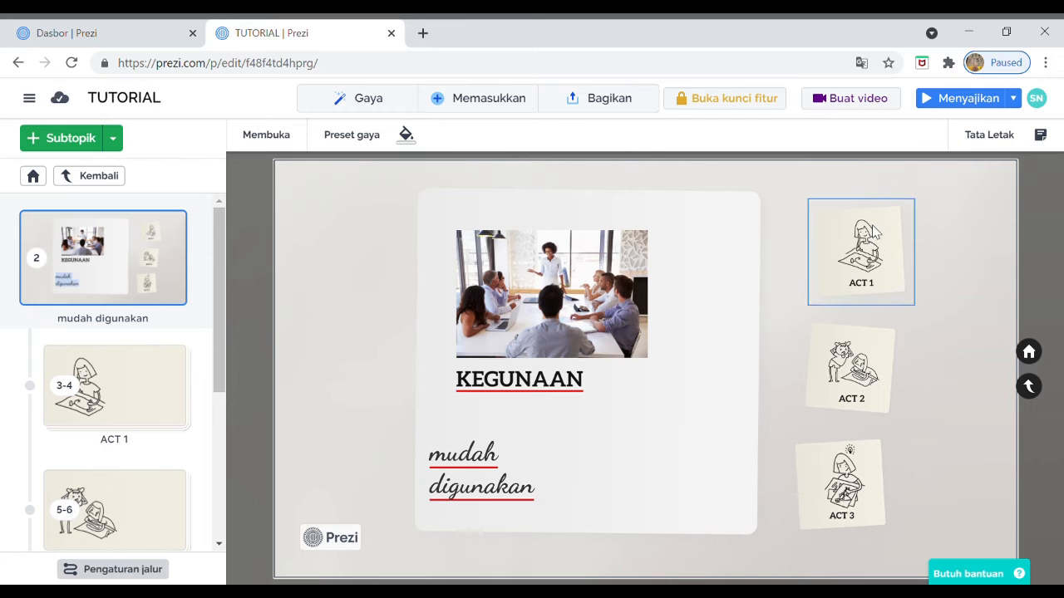
# Step: Open the ACT 1 subtopic, replace its heading placeholder with "prezi menyenangkan" and return to the mudah digunakan topic
pyautogui.click(894, 259)
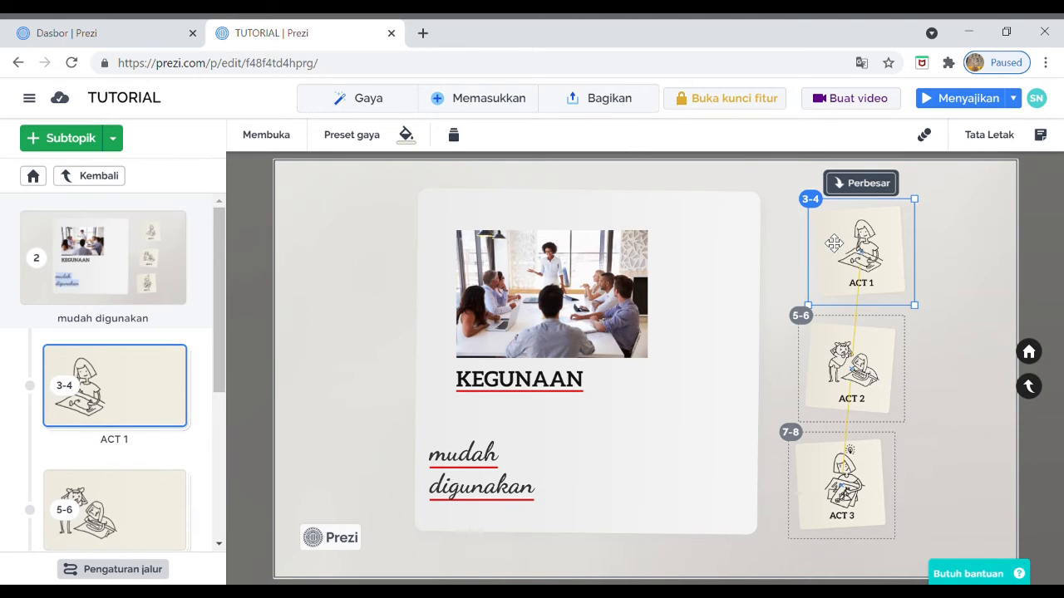
pyautogui.click(861, 191)
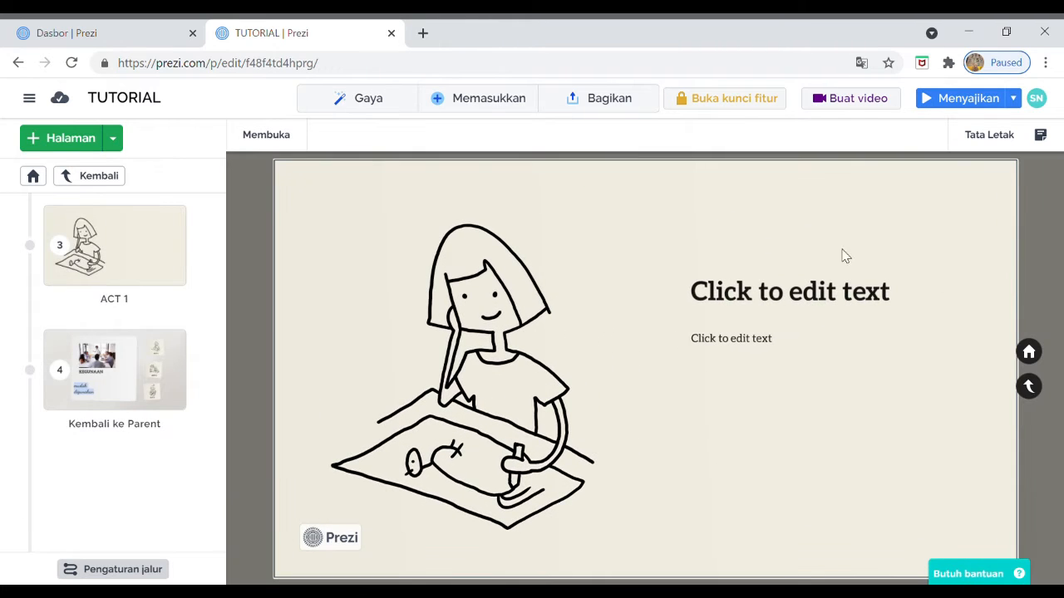
pyautogui.click(804, 304)
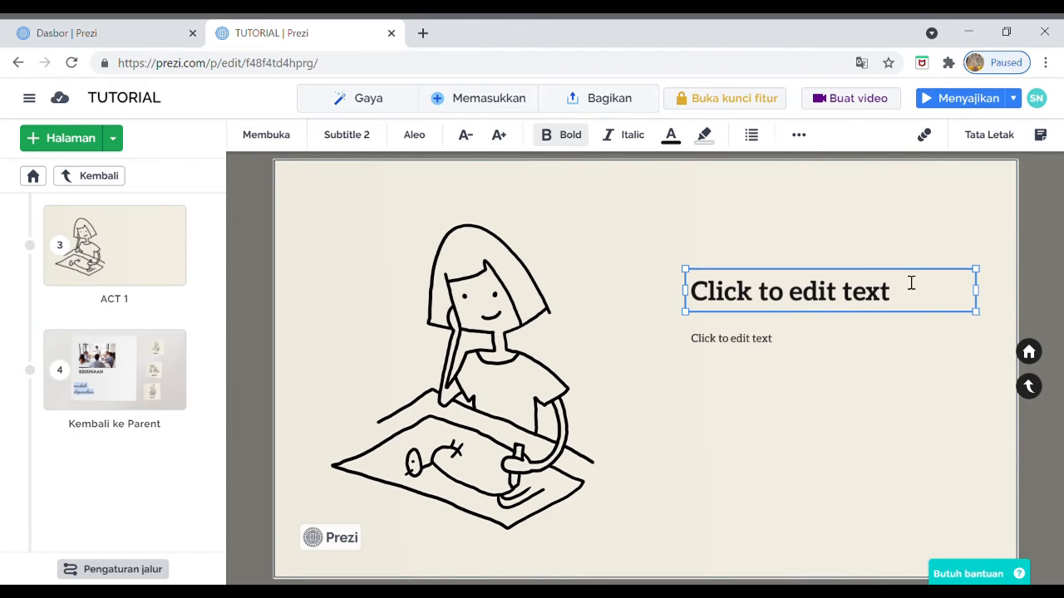
pyautogui.click(914, 301)
pyautogui.write('prezi me')
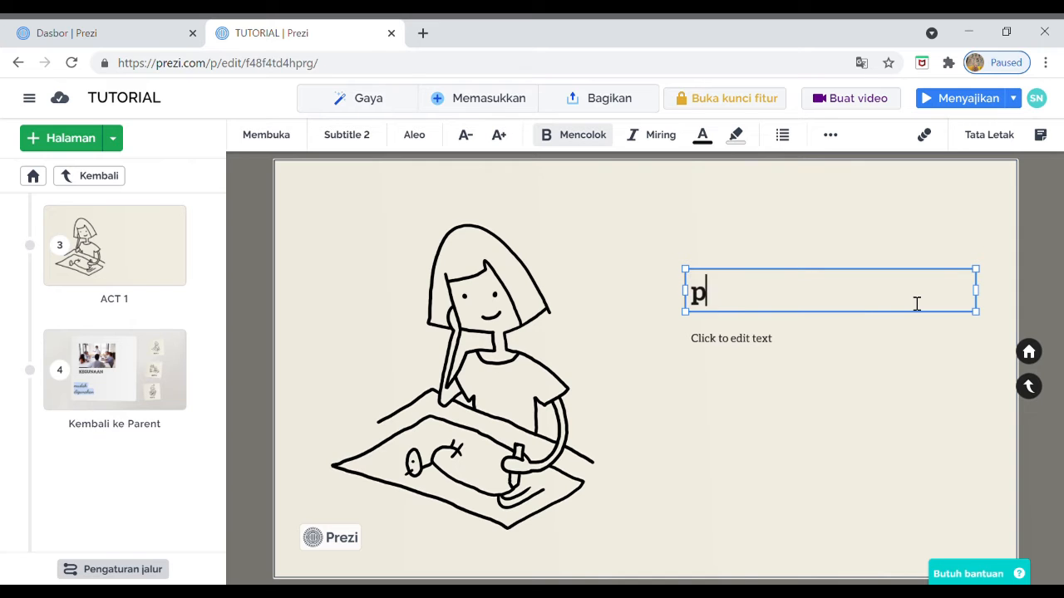
pyautogui.write('ngkan')
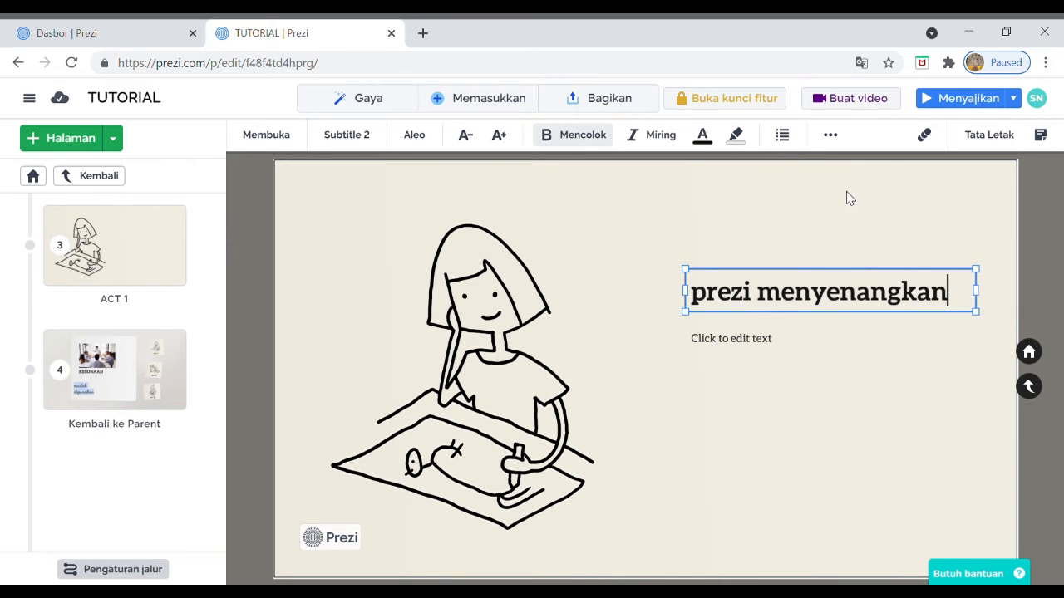
pyautogui.moveTo(846, 191); pyautogui.dragTo(818, 225)
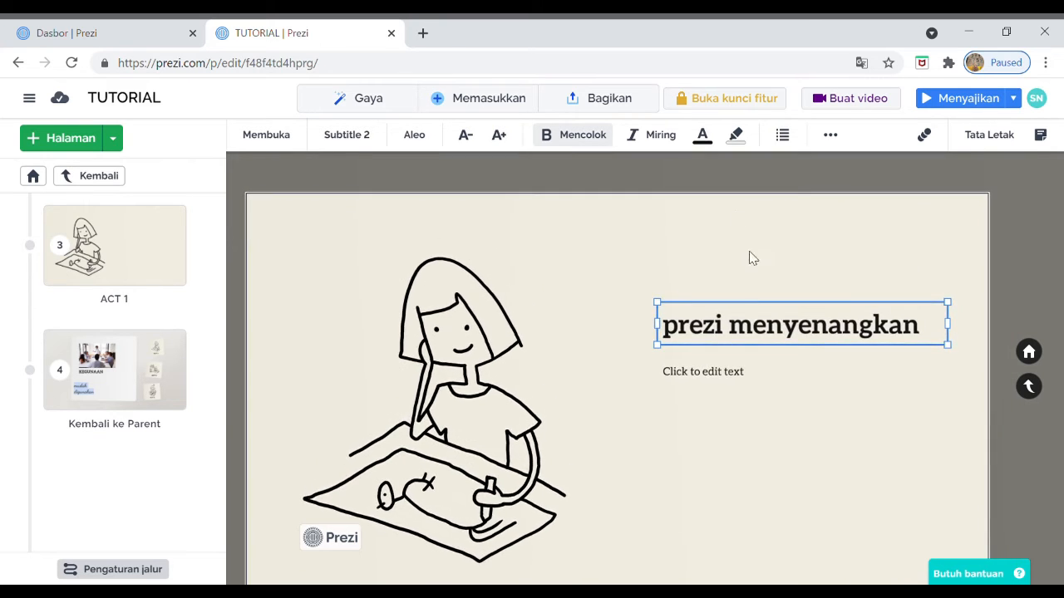
pyautogui.scroll(-3, 703, 324)
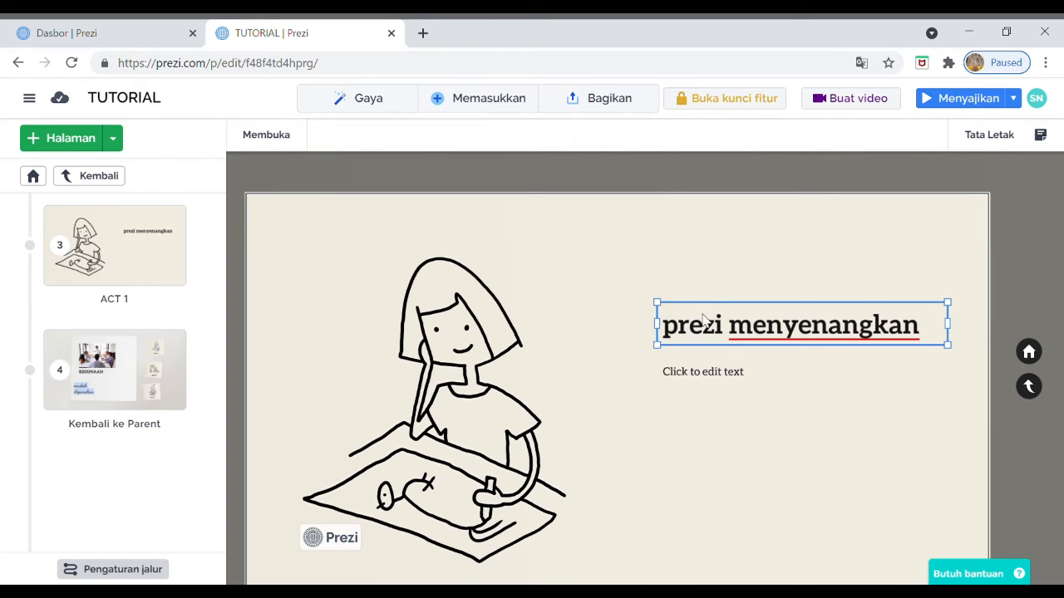
pyautogui.scroll(-3, 823, 364)
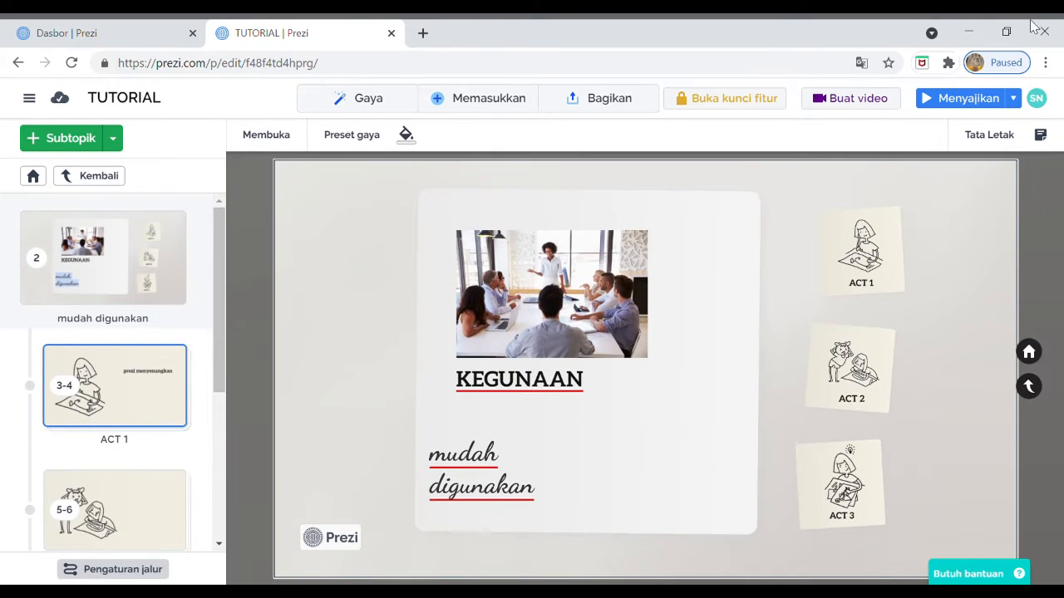
# Step: Open the ACT 2 subtopic from the mudah digunakan topic
pyautogui.click(853, 333)
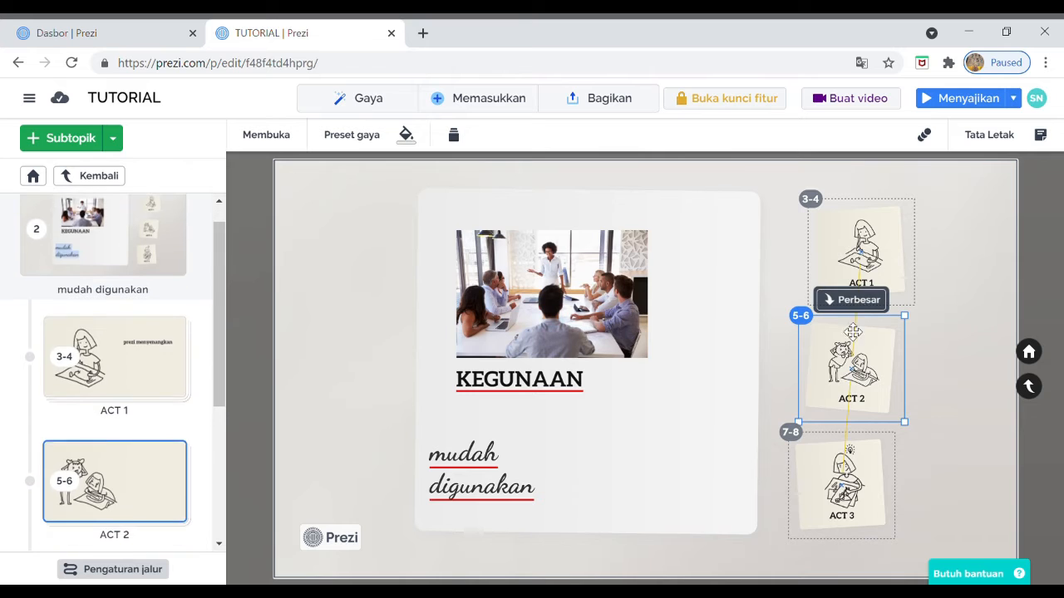
pyautogui.click(856, 299)
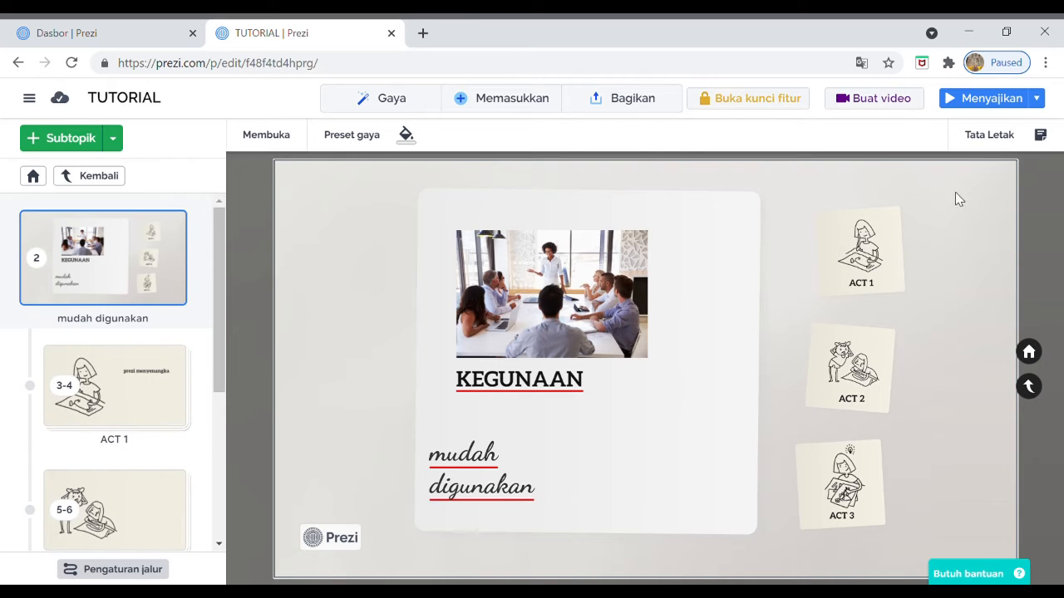
pyautogui.click(888, 253)
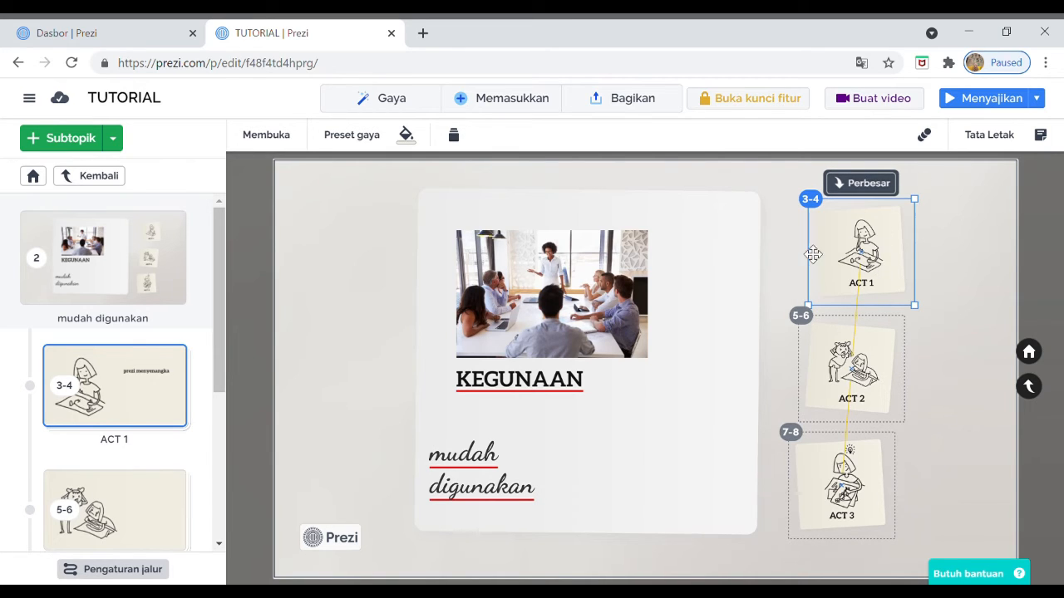
pyautogui.click(856, 357)
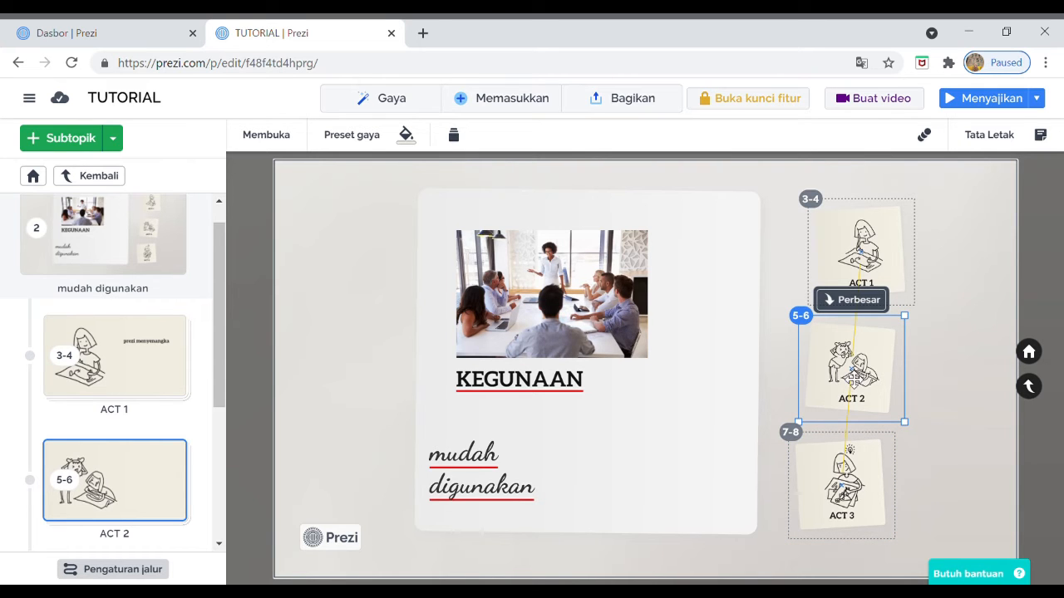
pyautogui.doubleClick(853, 378)
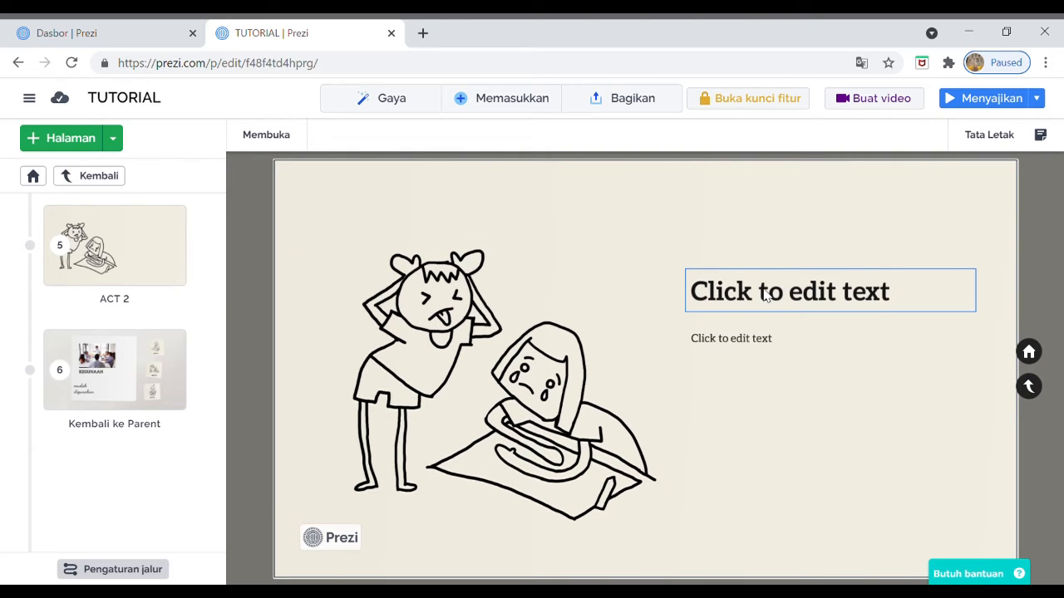
# Step: Replace the heading placeholder of ACT 2 with "prezi itu bayar" and return to the mudah digunakan topic
pyautogui.click(766, 296)
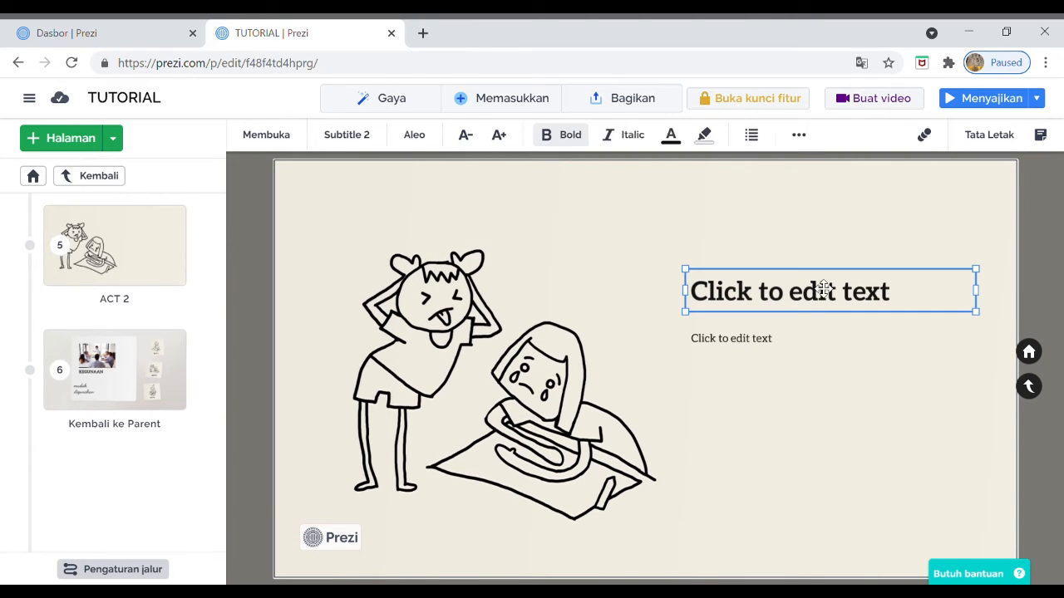
pyautogui.click(868, 279)
pyautogui.write('prezi')
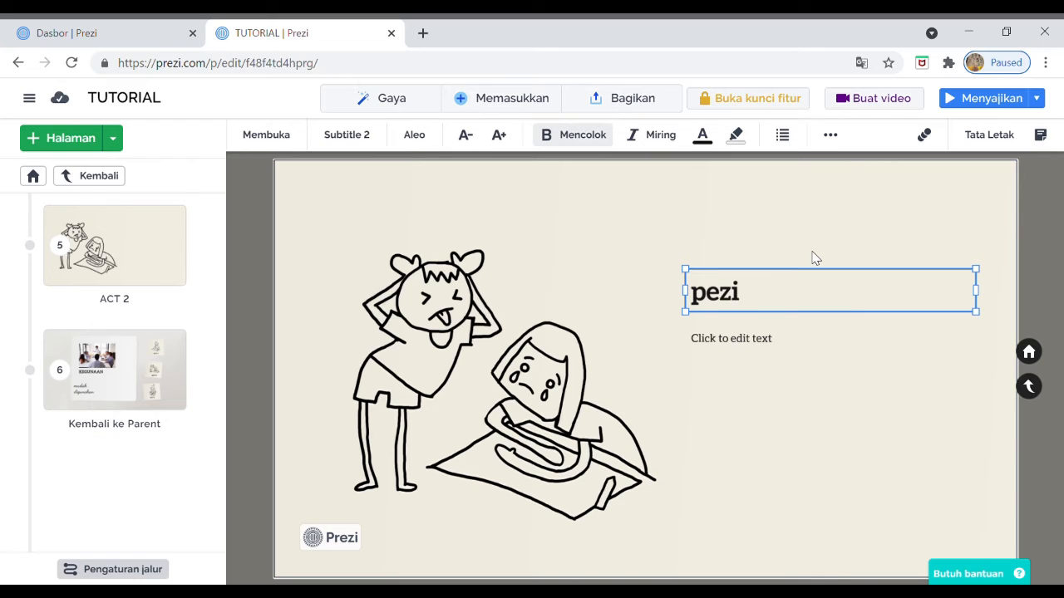
pyautogui.press('BackSpace')
pyautogui.press('BackSpace')
pyautogui.press('BackSpace')
pyautogui.write('rezi itu bayar')
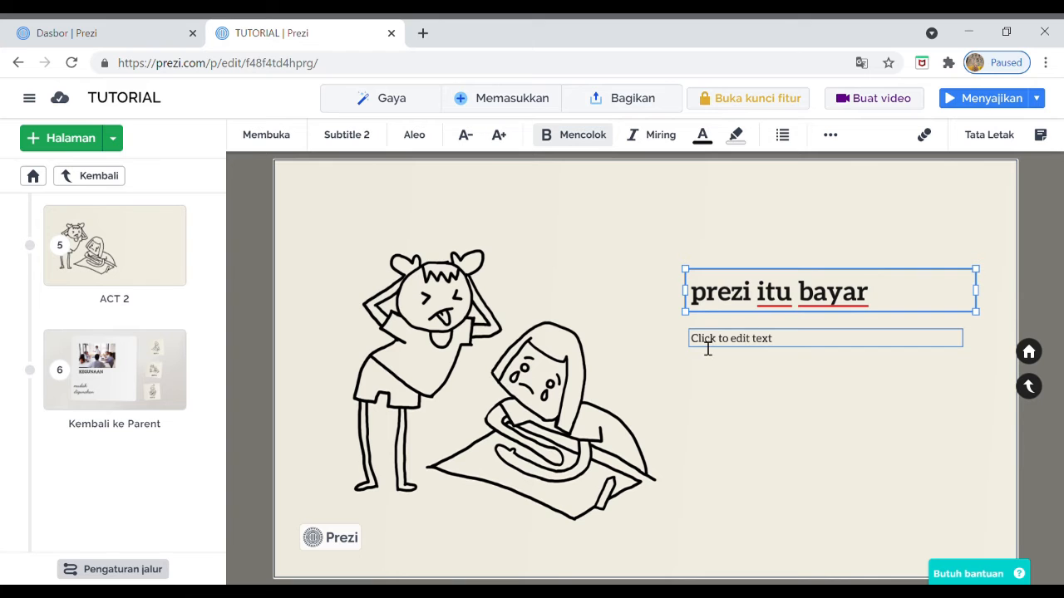
pyautogui.press('Escape')
pyautogui.press('Escape')
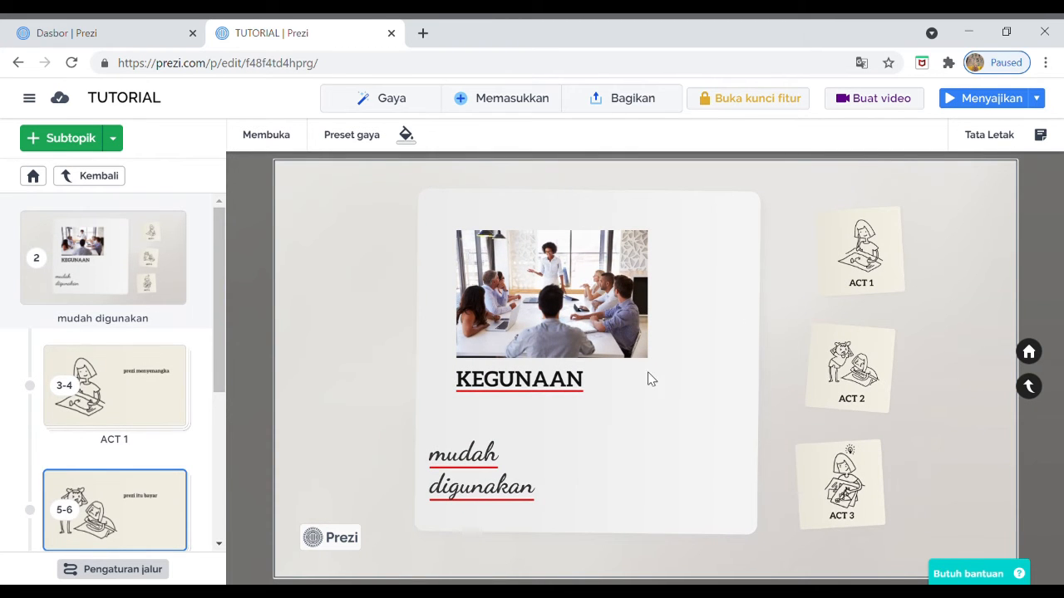
pyautogui.scroll(3, 657, 372)
pyautogui.moveTo(940, 302); pyautogui.dragTo(482, 347)
pyautogui.moveTo(700, 245); pyautogui.dragTo(701, 316)
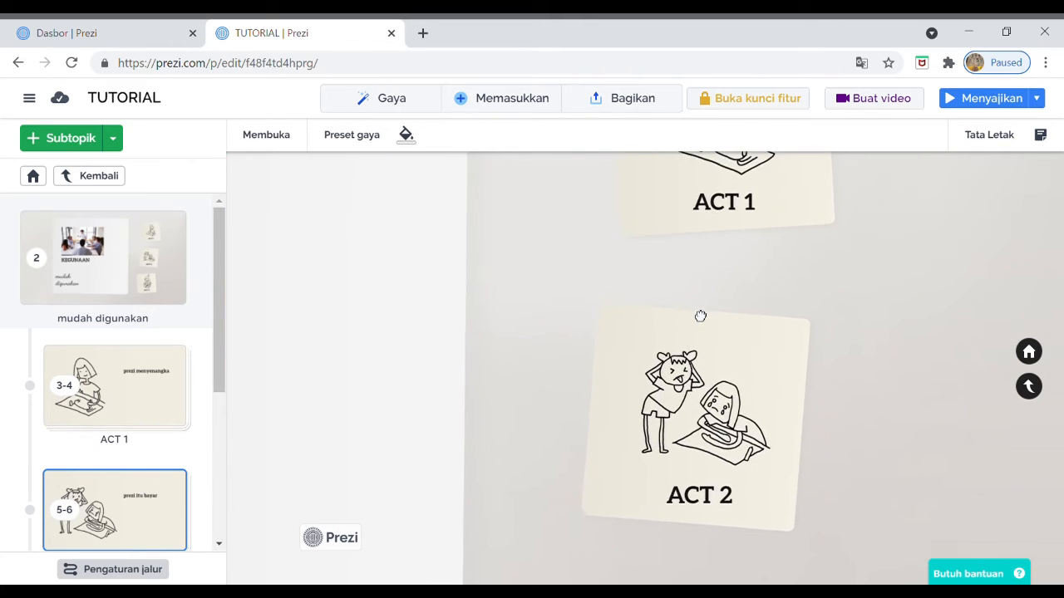
pyautogui.click(708, 253)
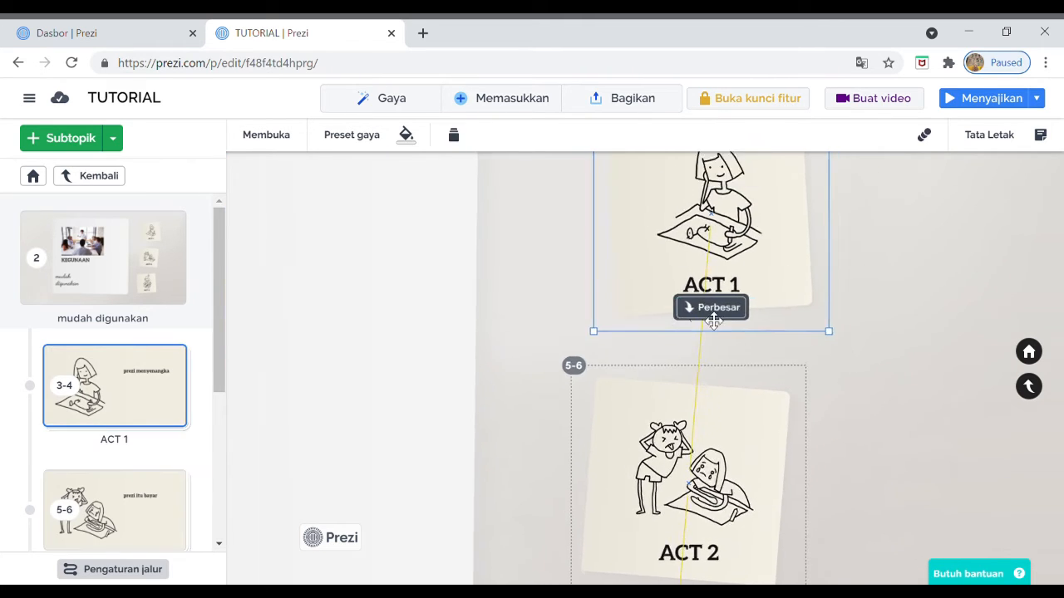
pyautogui.scroll(-3, 702, 332)
pyautogui.scroll(-3, 714, 409)
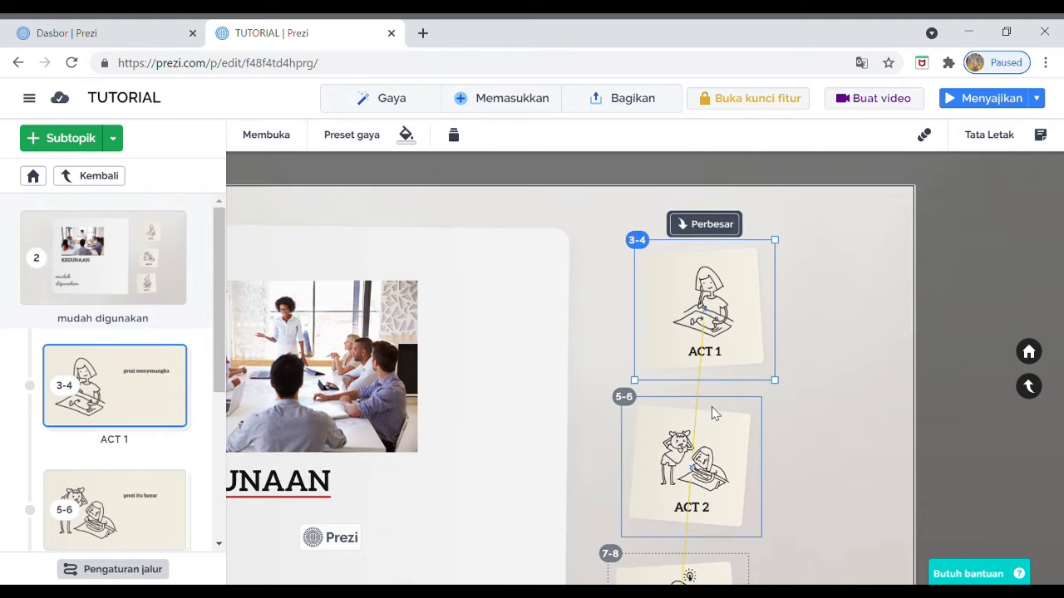
# Step: Open the ACT 3 subtopic, replace its heading placeholder with "Aku suka prezi" and return to the mudah digunakan topic
pyautogui.click(841, 474)
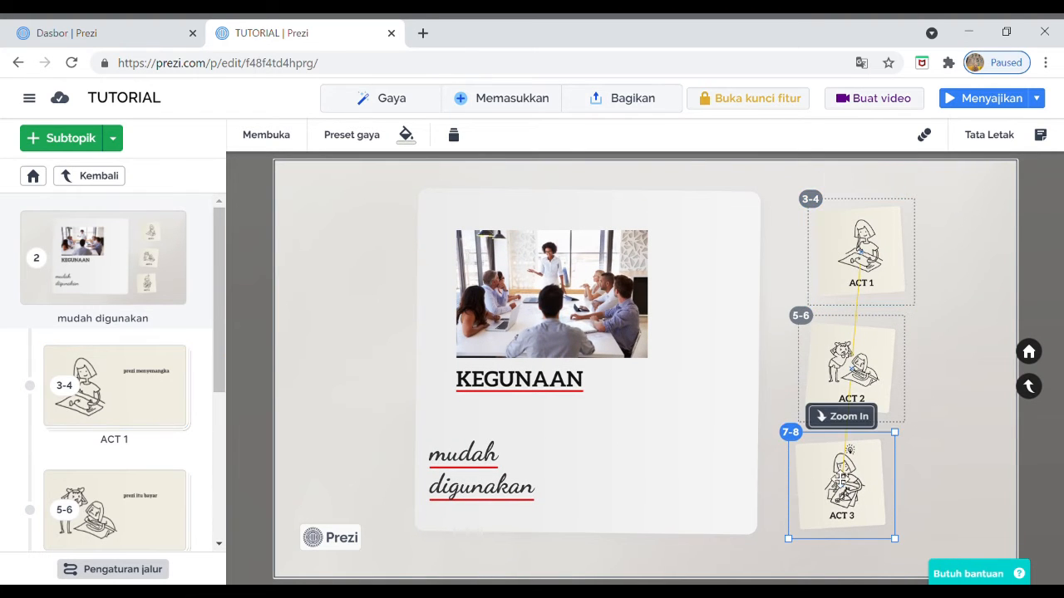
pyautogui.click(831, 415)
pyautogui.click(884, 280)
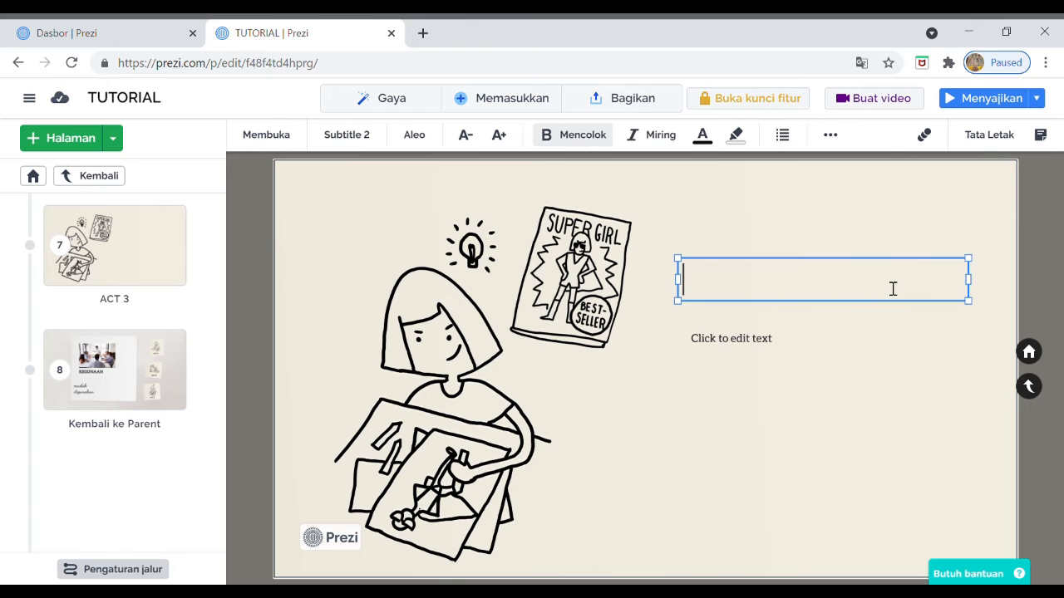
pyautogui.write('Aku suka pezi')
pyautogui.press('BackSpace')
pyautogui.press('BackSpace')
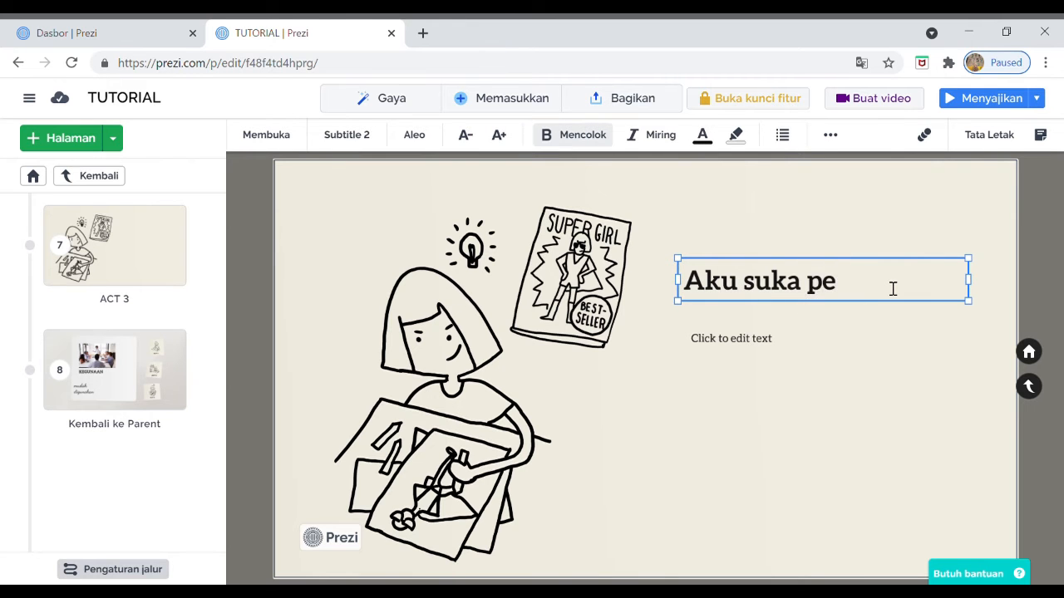
pyautogui.write('rezi')
pyautogui.click(632, 399)
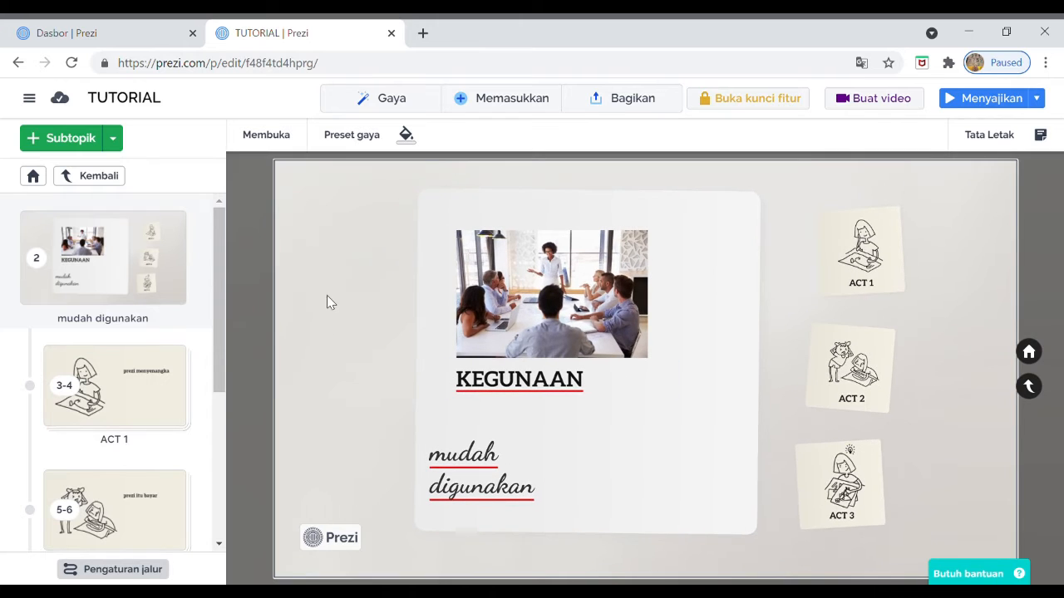
# Step: Return to the Gambaran overview and delete the untitled topic 10-11 that contains the group photo
pyautogui.scroll(-3, 225, 299)
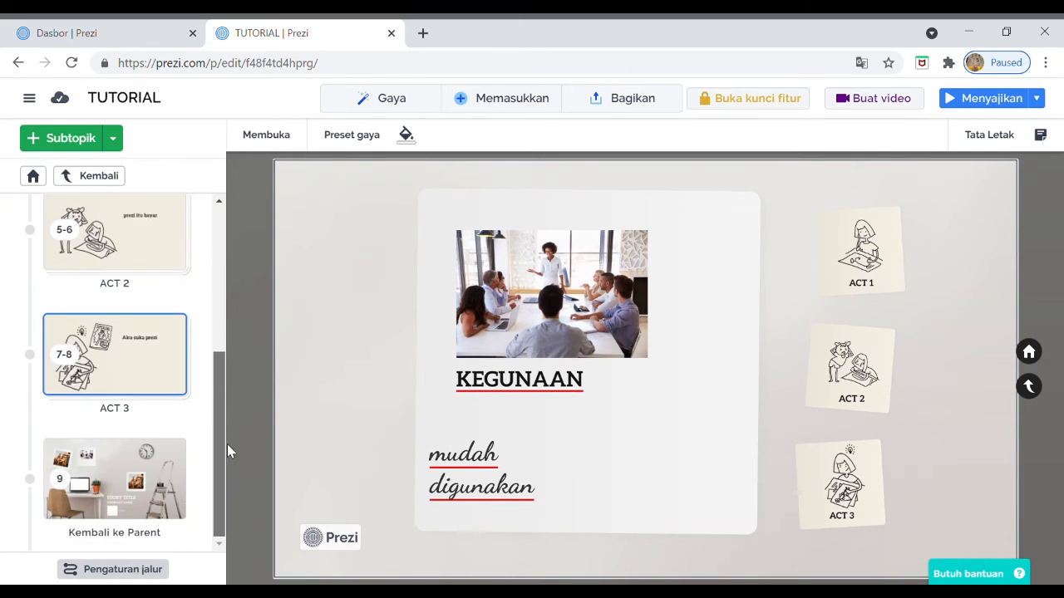
pyautogui.scroll(-5, 208, 416)
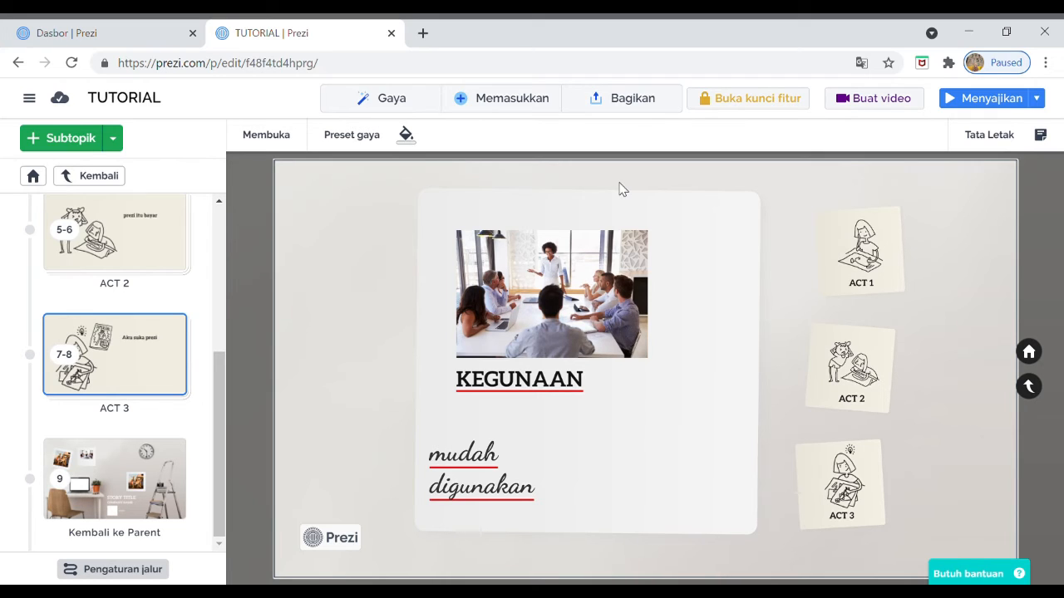
pyautogui.click(117, 509)
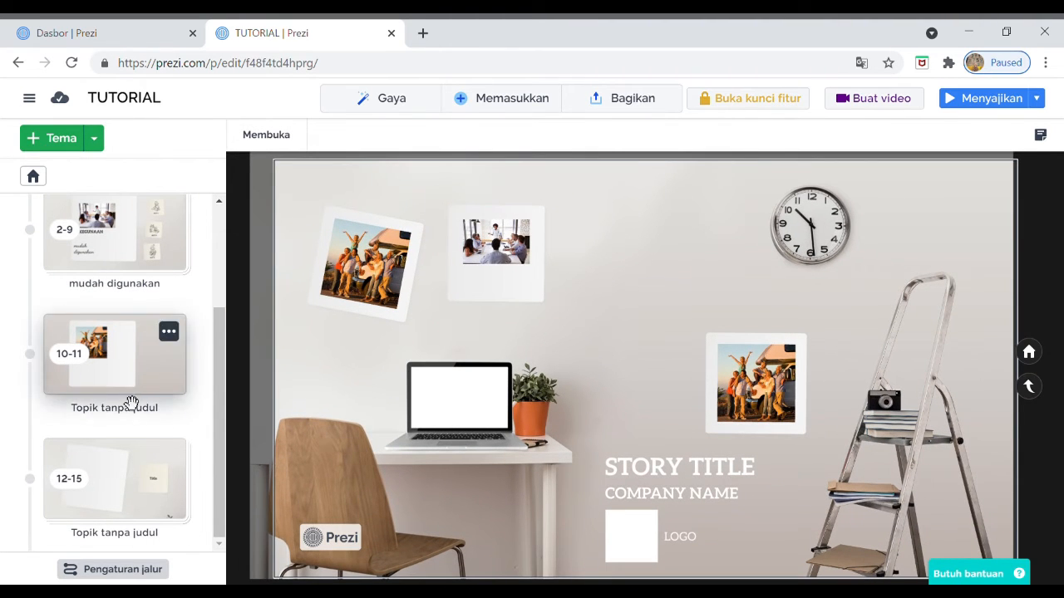
pyautogui.scroll(3, 228, 375)
pyautogui.scroll(-2, 230, 379)
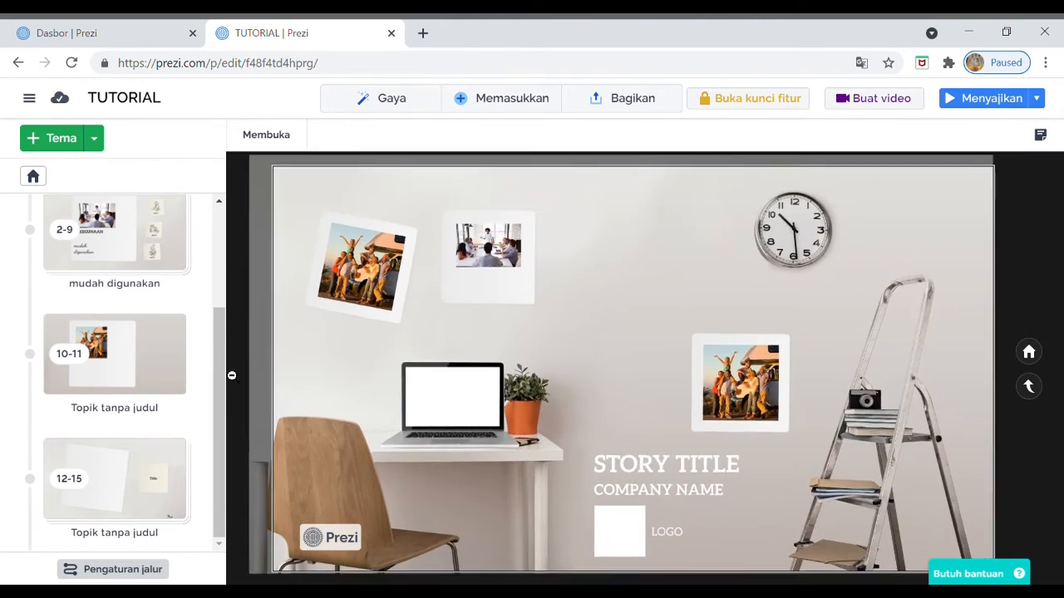
pyautogui.moveTo(150, 365)
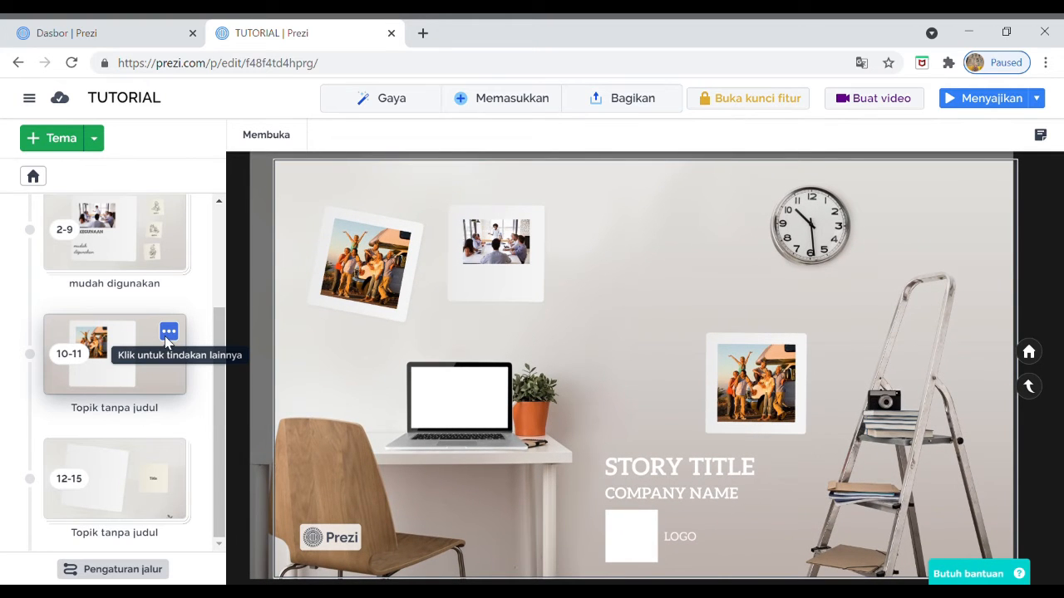
pyautogui.click(168, 334)
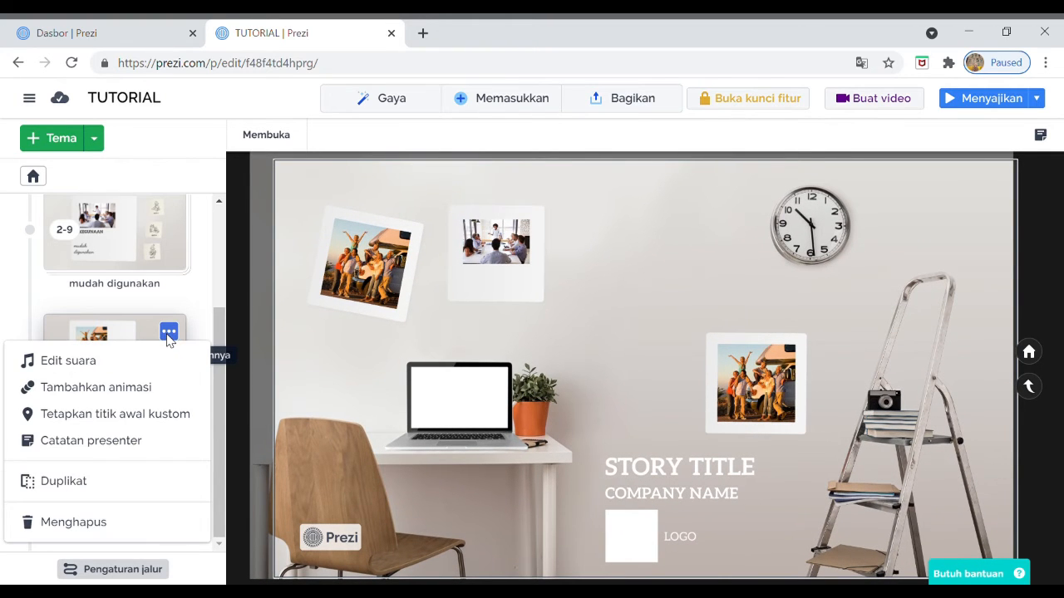
pyautogui.click(119, 537)
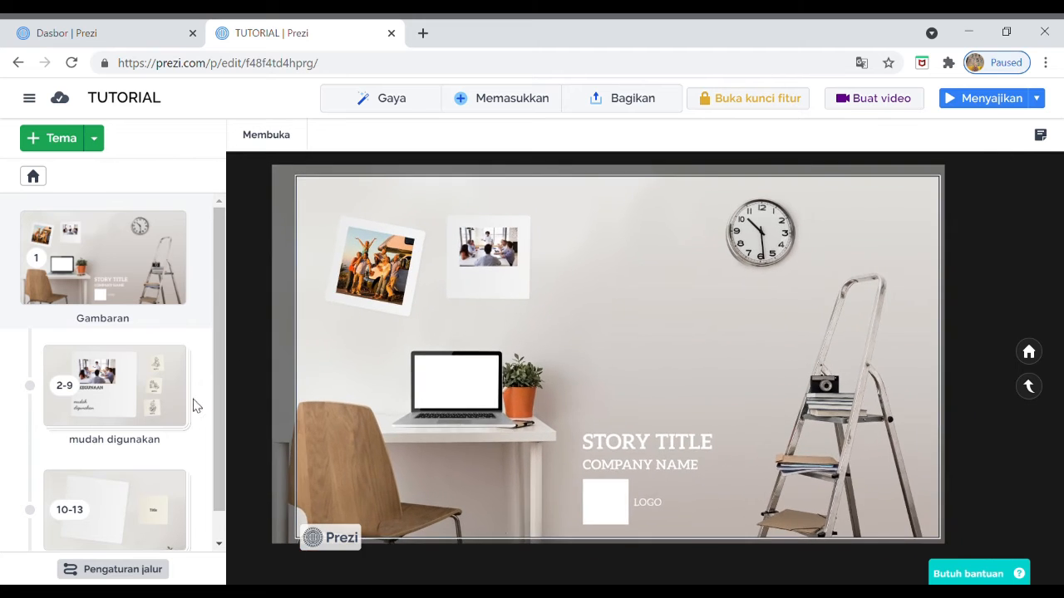
# Step: Open the remaining untitled topic after mudah digunakan and replace its heading placeholder with "TERIMAKASIH"
pyautogui.scroll(-1, 166, 473)
pyautogui.click(133, 498)
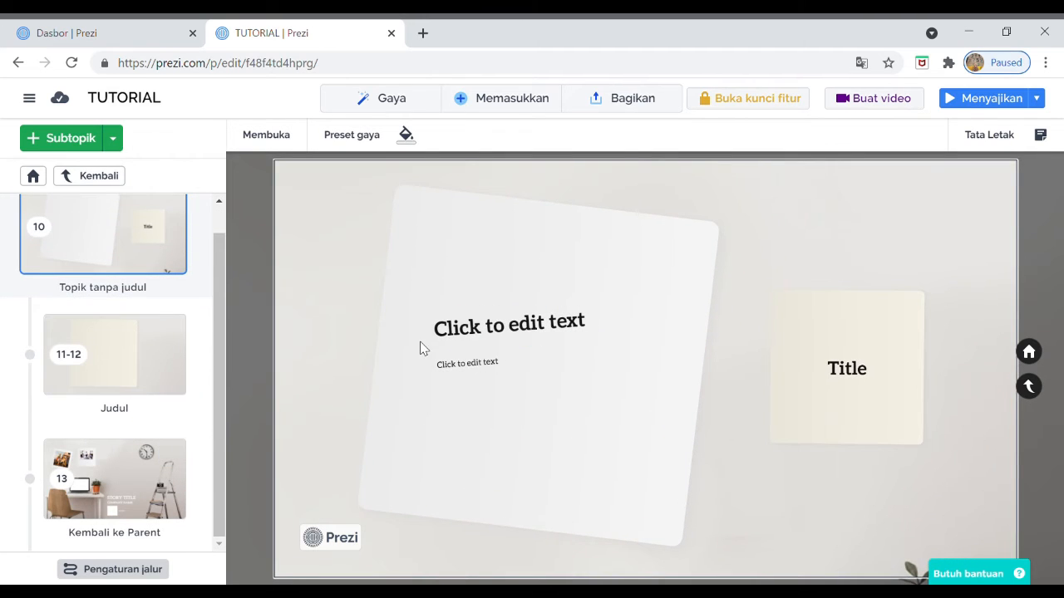
pyautogui.click(486, 330)
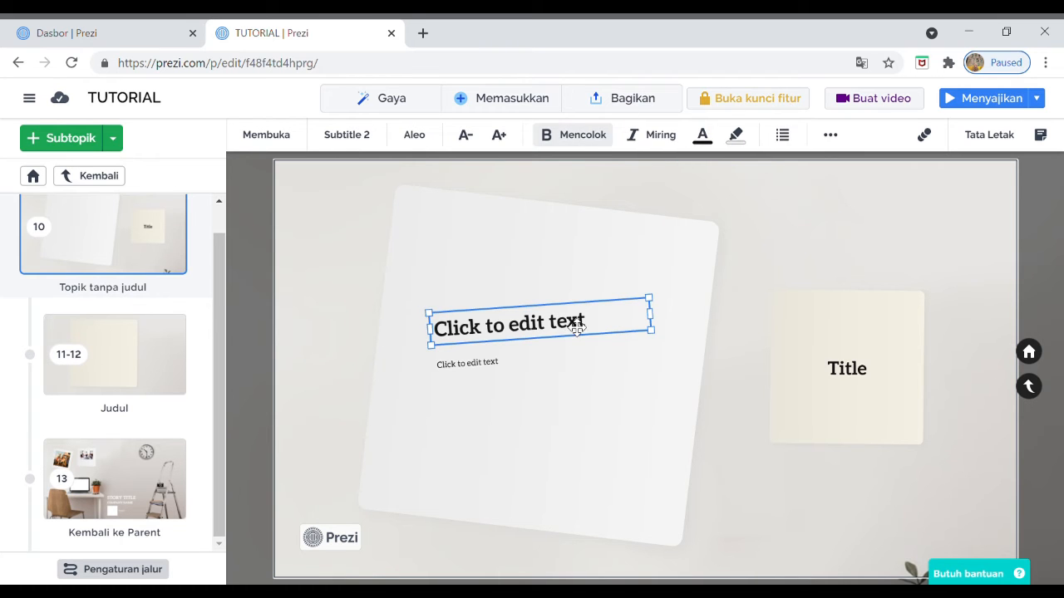
pyautogui.click(577, 327)
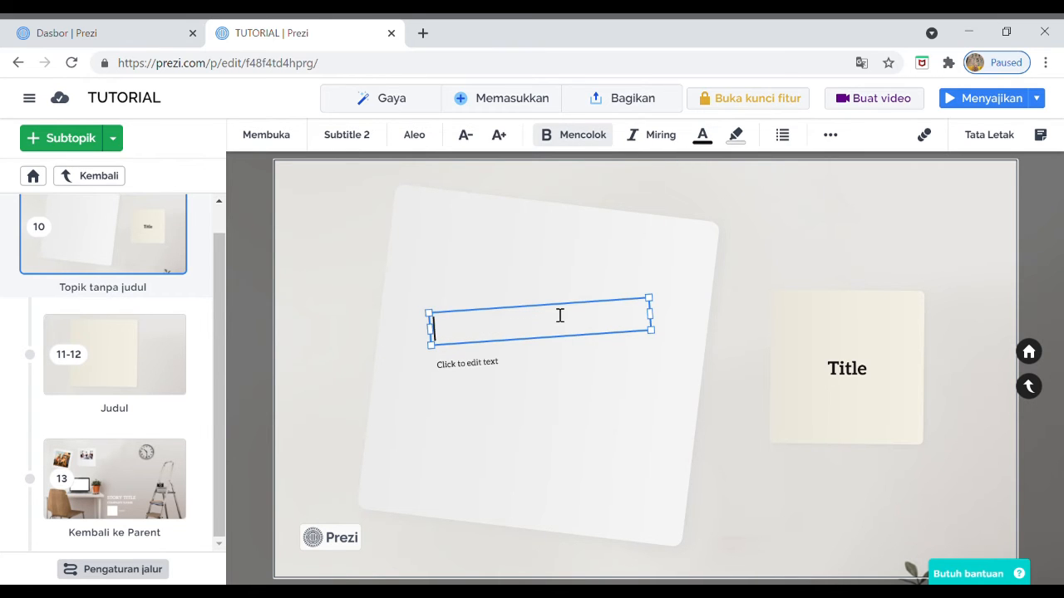
pyautogui.write('TERIMAKASIH')
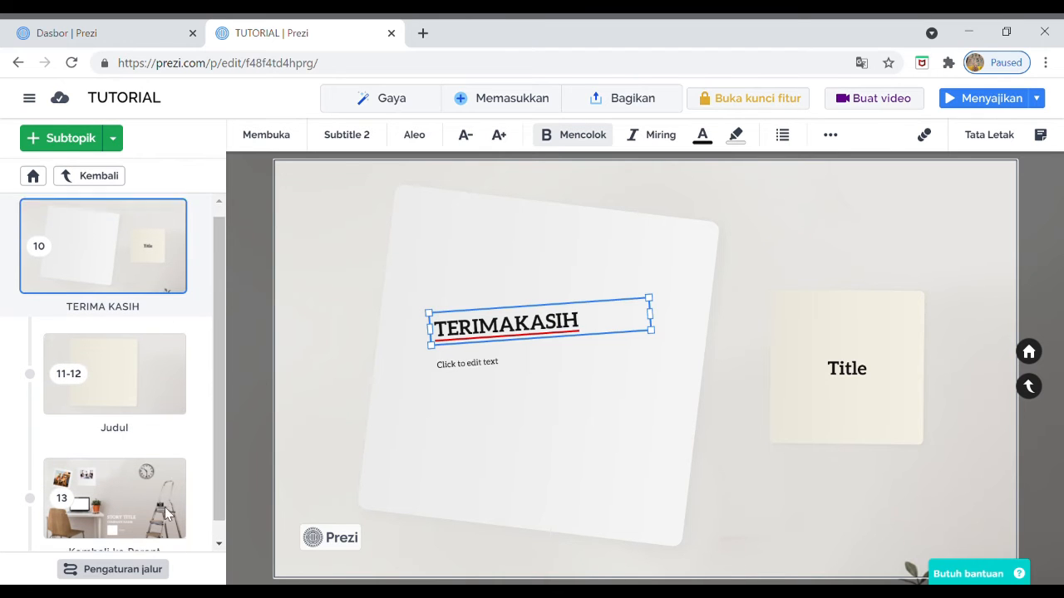
# Step: Return to the Gambaran overview, try the grey concrete buildings image as the background and browse the other background images
pyautogui.click(124, 505)
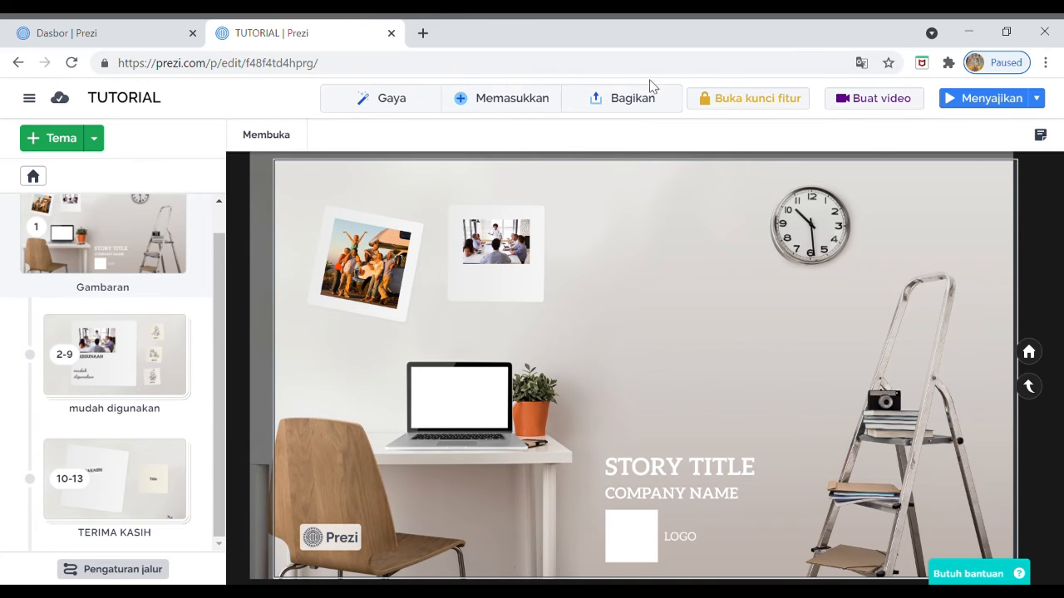
pyautogui.click(374, 98)
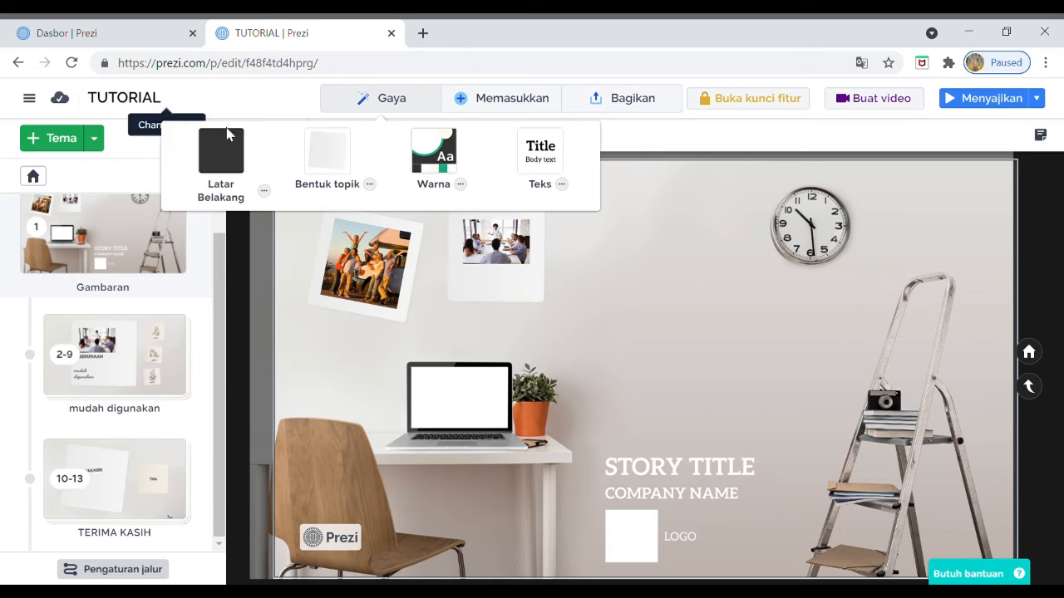
pyautogui.click(221, 154)
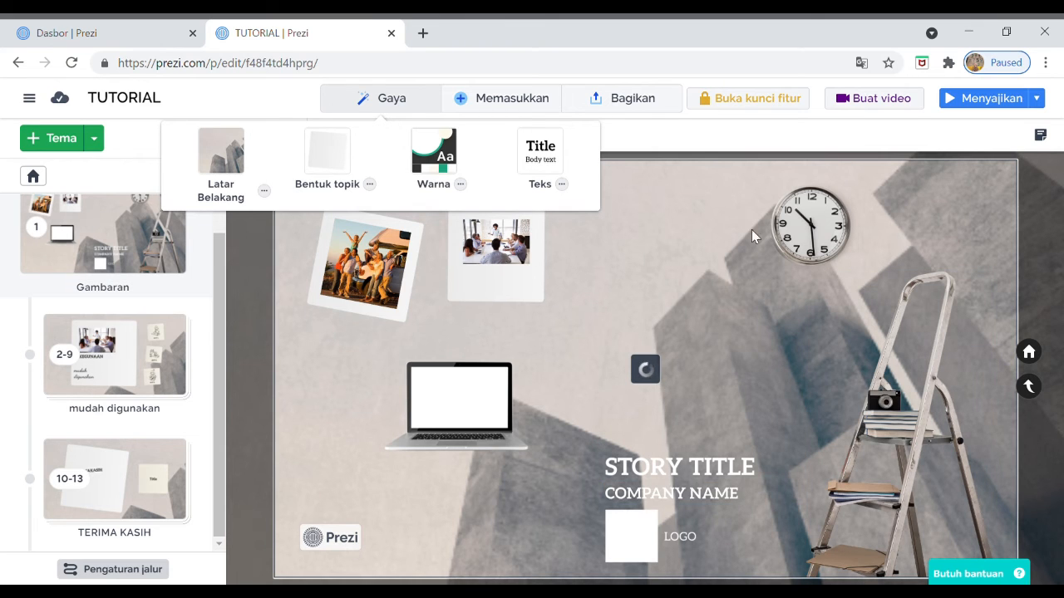
pyautogui.click(264, 192)
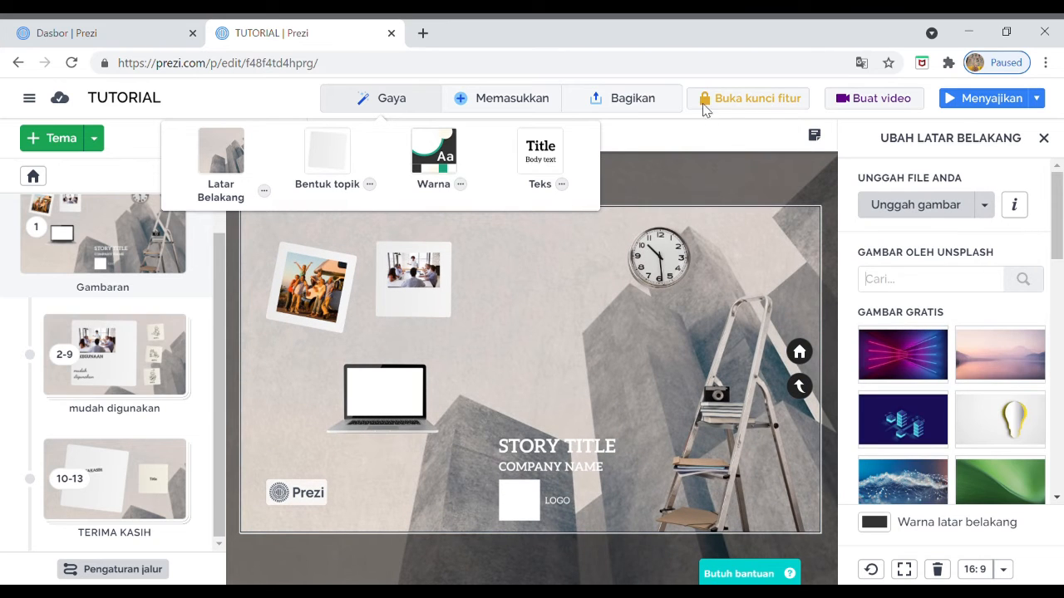
pyautogui.scroll(-2, 974, 335)
pyautogui.scroll(-10, 975, 335)
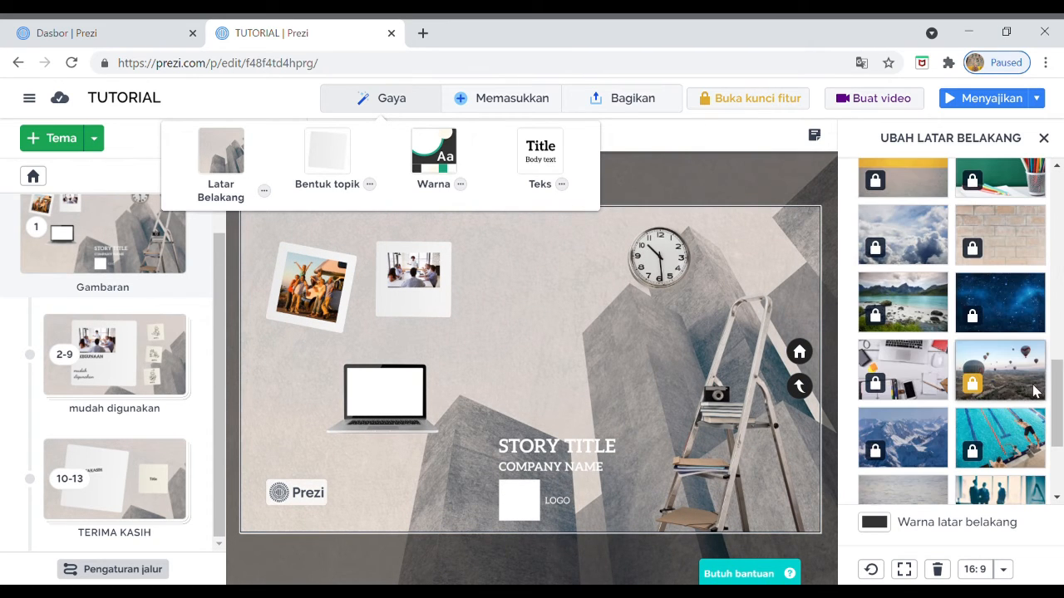
# Step: Try the blue network and the pink-and-blue neon lines images as the background, and undo the background changes
pyautogui.moveTo(1057, 399); pyautogui.dragTo(1056, 264)
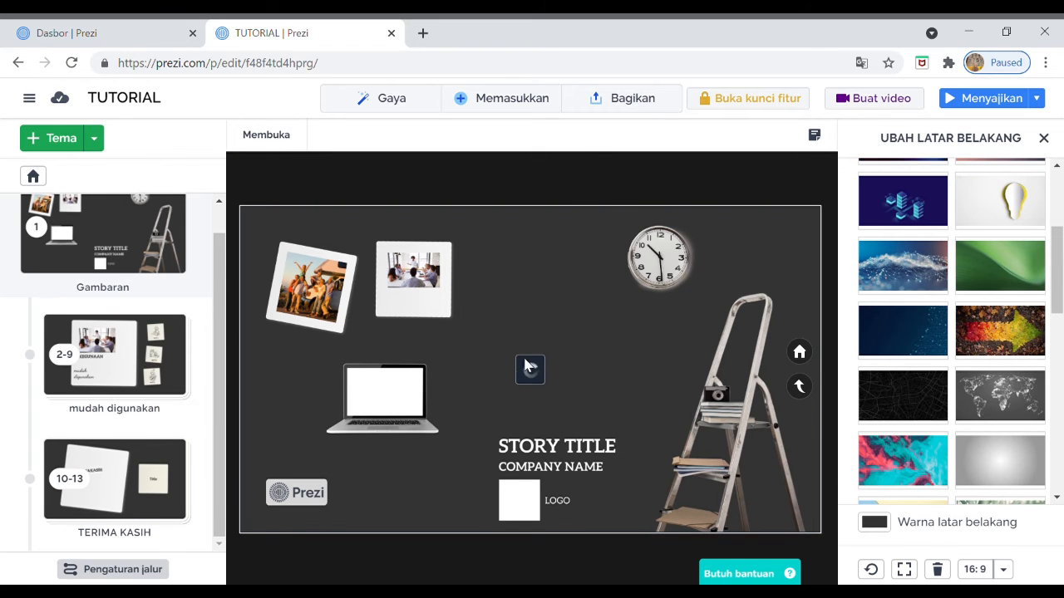
pyautogui.scroll(3, 947, 332)
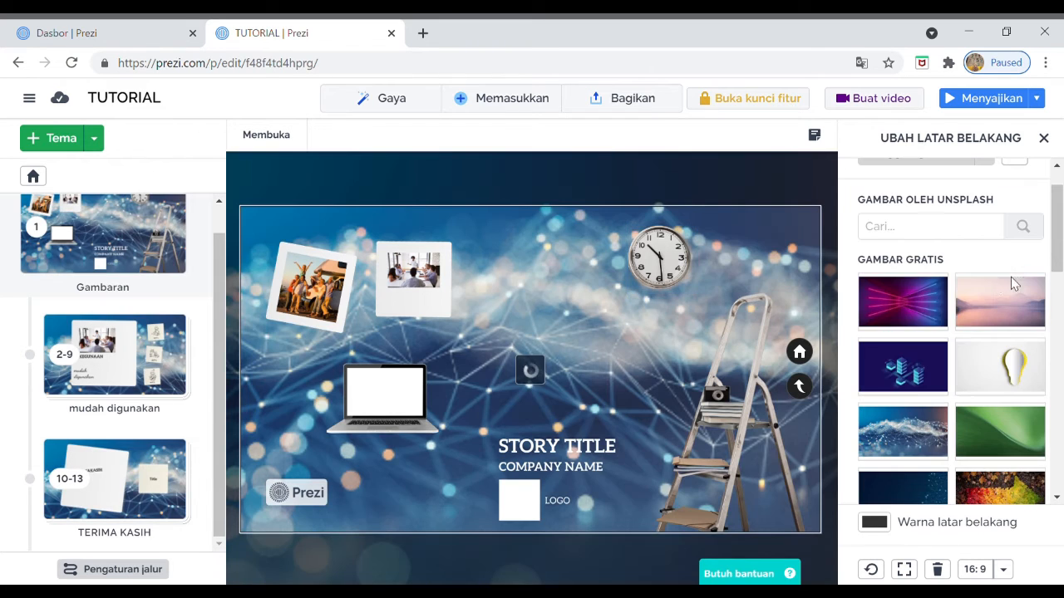
pyautogui.click(915, 309)
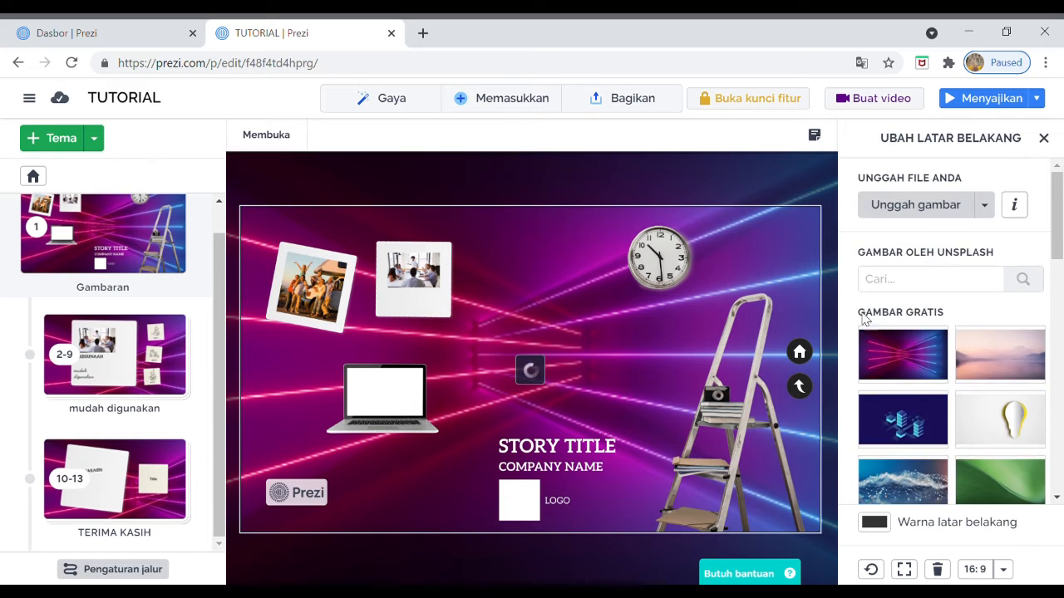
pyautogui.scroll(-4, 935, 361)
pyautogui.scroll(-2, 935, 368)
pyautogui.click(266, 135)
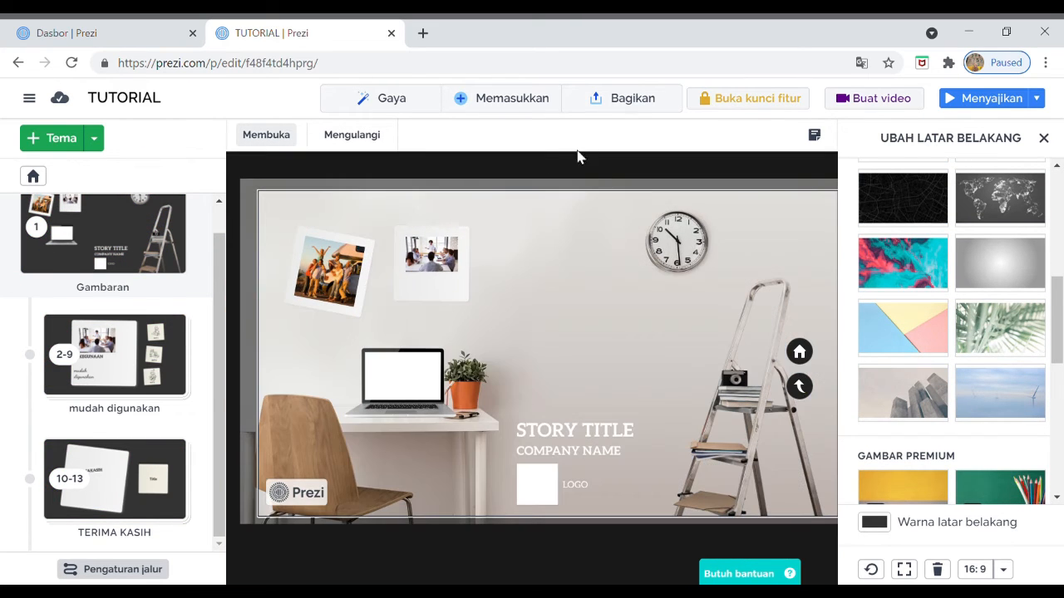
# Step: Try the square and circle topic shapes and apply the oval shape to the topics
pyautogui.click(400, 99)
pyautogui.moveTo(337, 163)
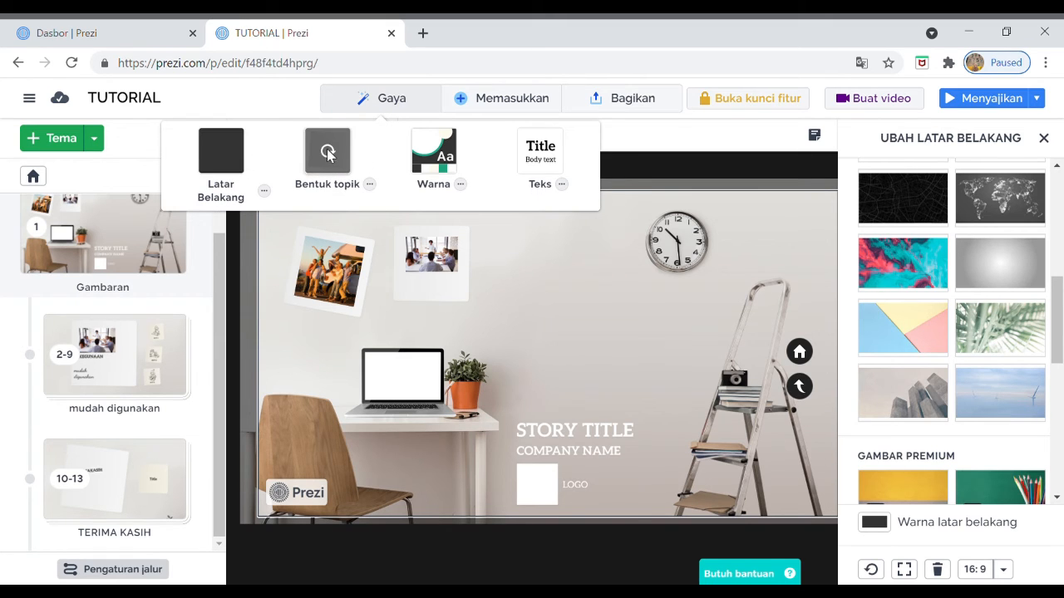
pyautogui.click(372, 184)
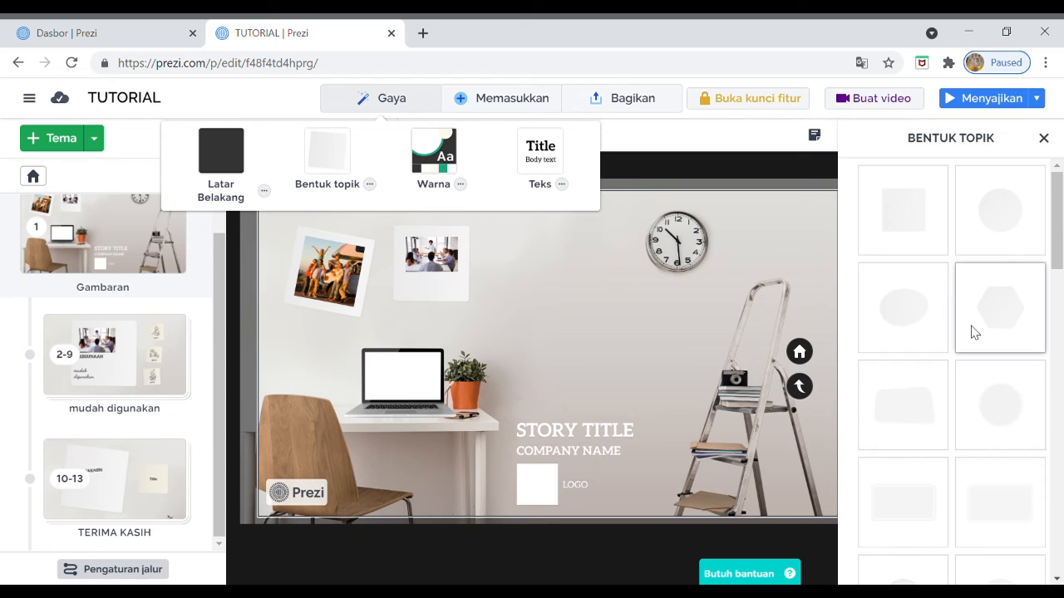
pyautogui.click(920, 221)
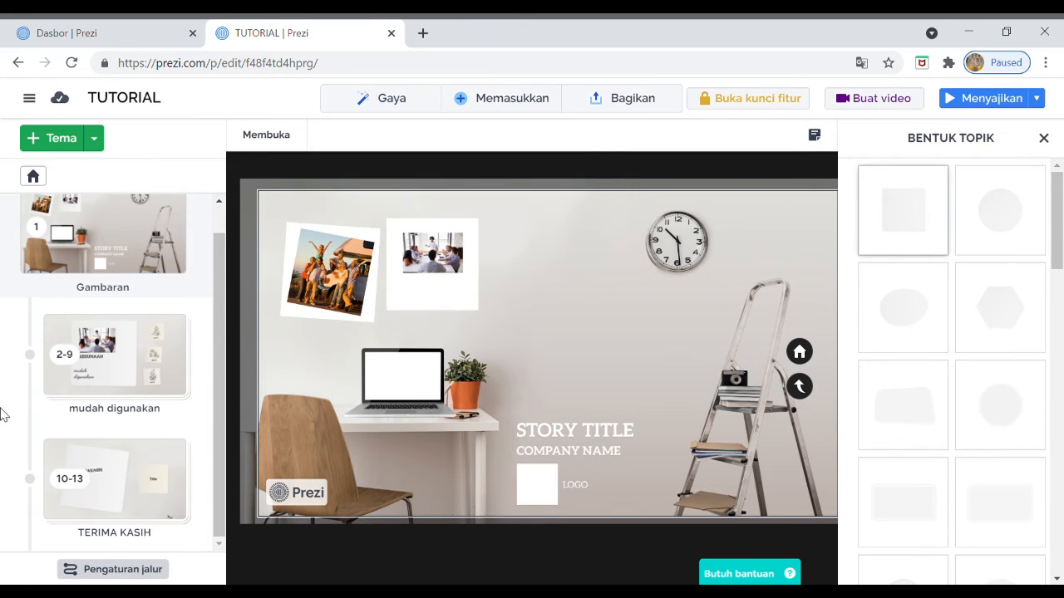
pyautogui.click(978, 404)
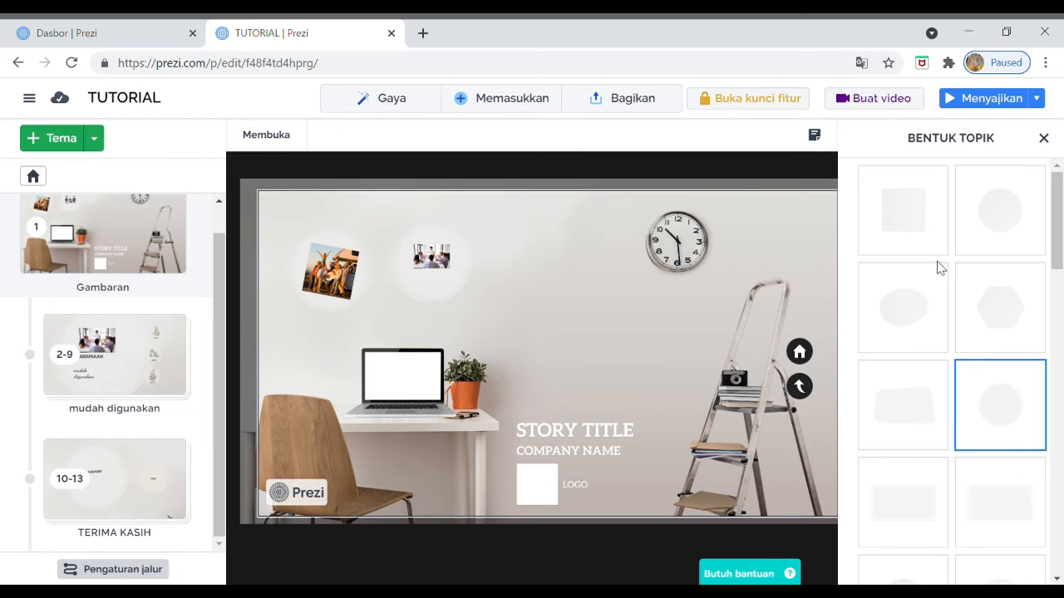
pyautogui.click(908, 313)
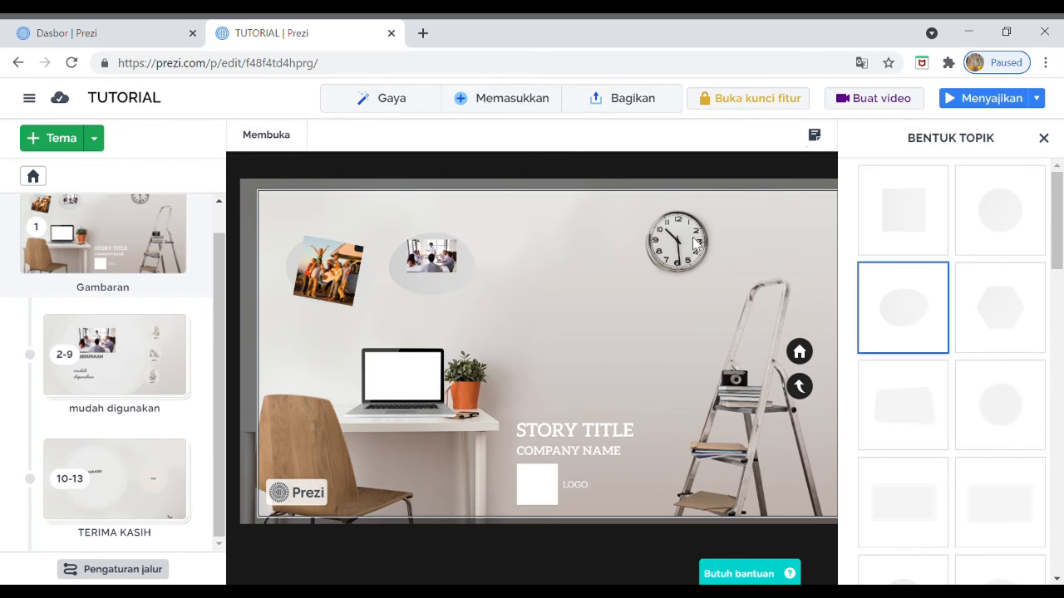
# Step: Try the yellow-and-purple default palette, undo it and apply the salmon, light grey and black palette
pyautogui.click(359, 98)
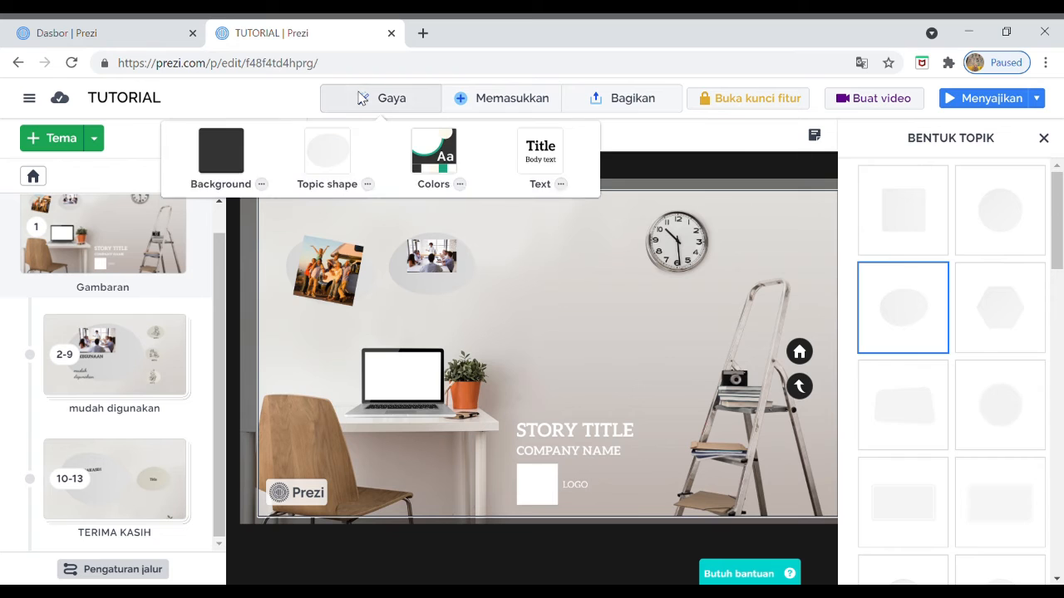
pyautogui.click(466, 184)
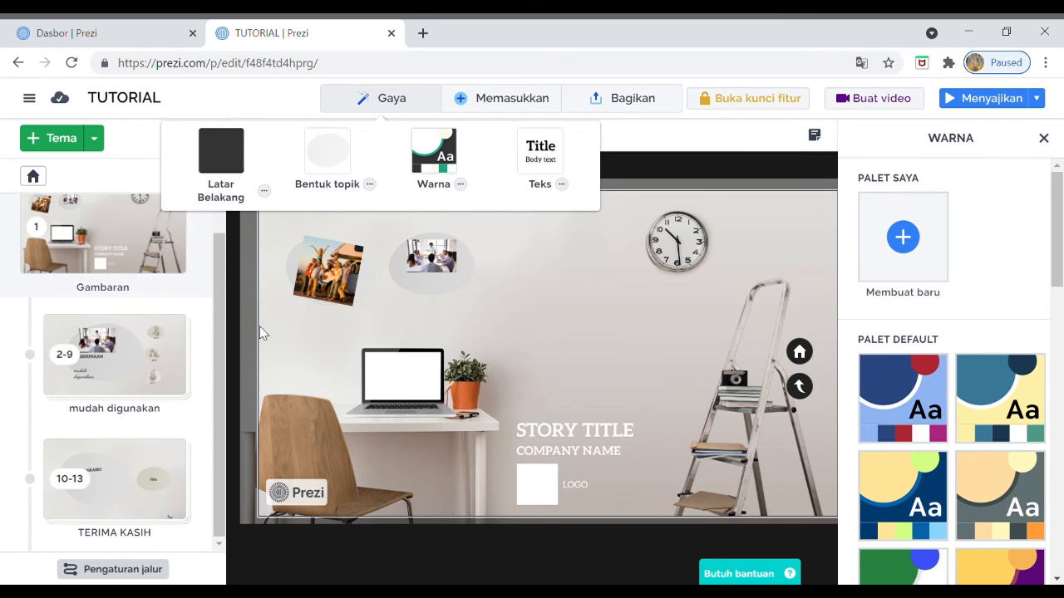
pyautogui.scroll(-5, 892, 365)
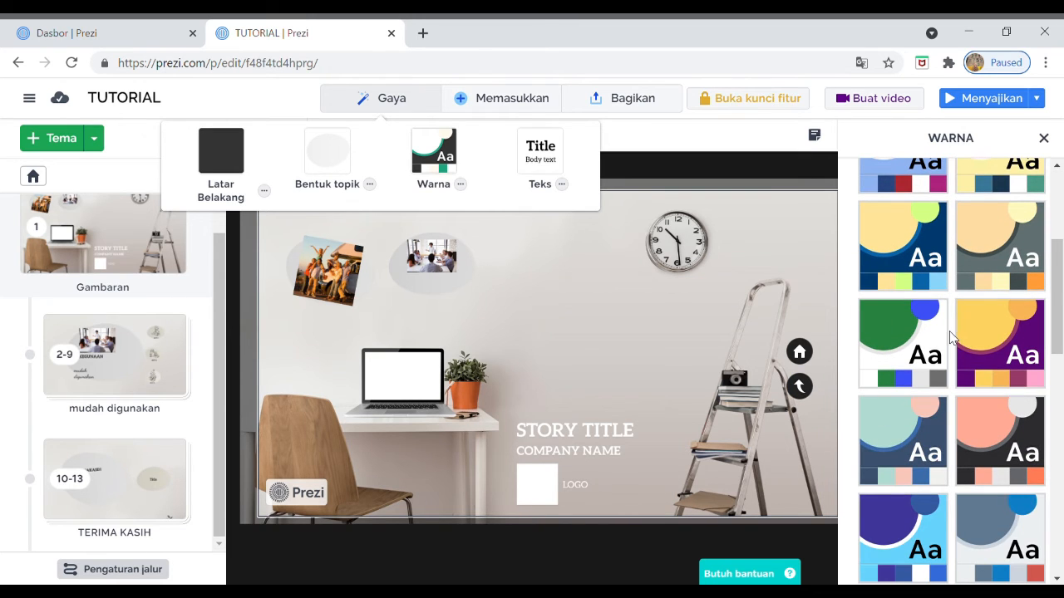
pyautogui.click(990, 379)
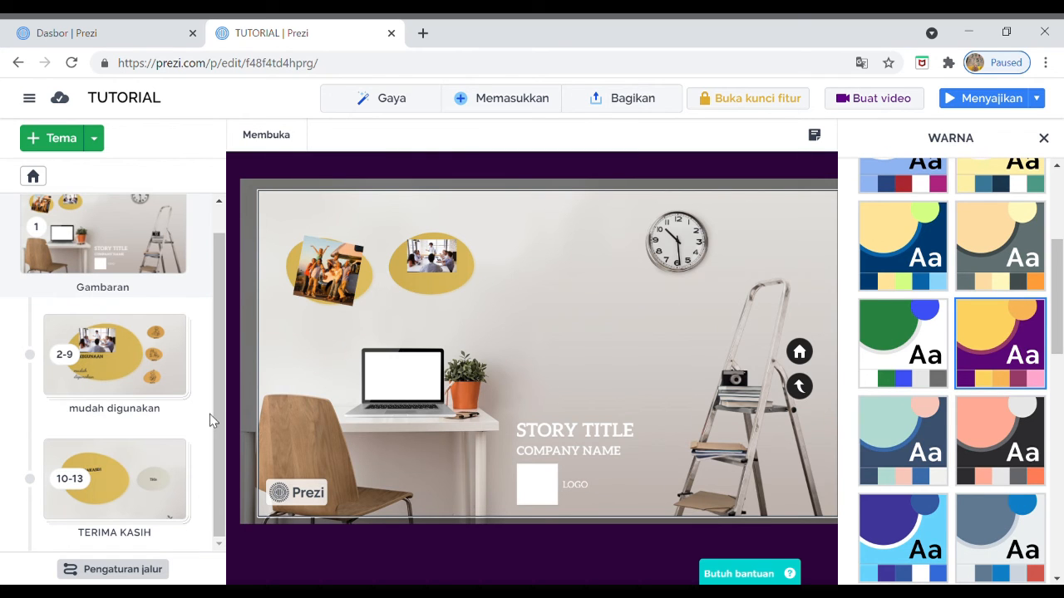
pyautogui.hotkey('ctrl', 'z')
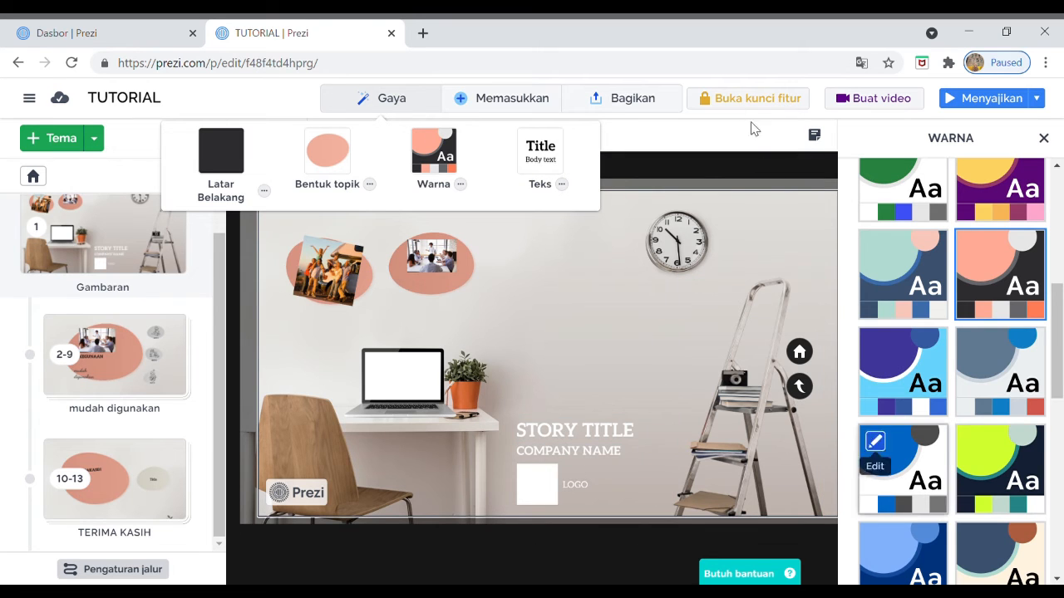
pyautogui.click(504, 98)
pyautogui.click(520, 107)
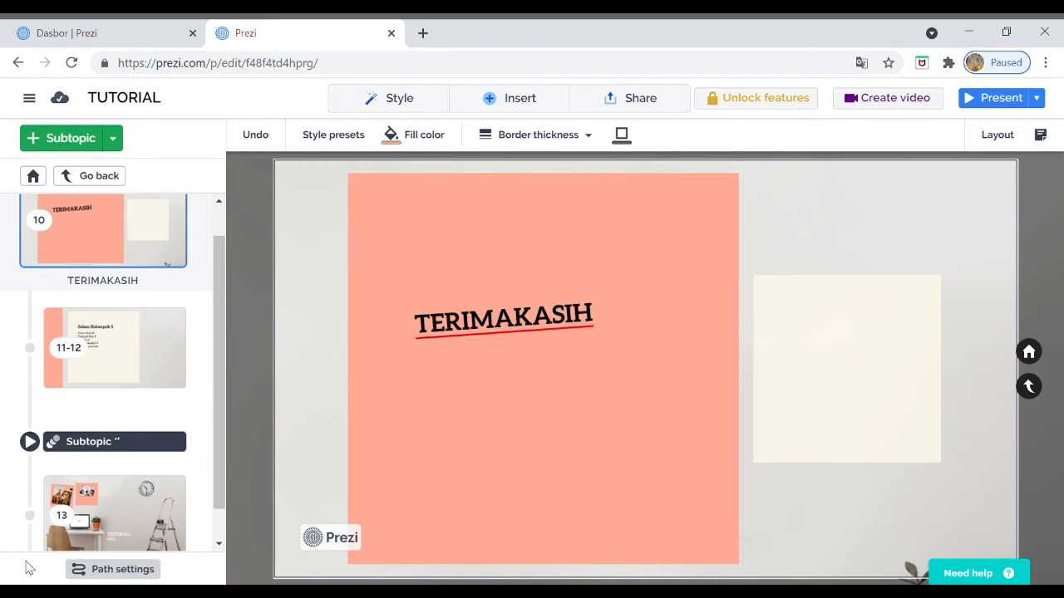
# Step: Return from the TERIMAKASIH topic to the overview, open the animations for the TUTORIAL title and add a Zoom area animation
pyautogui.scroll(1, 209, 444)
pyautogui.scroll(-1, 159, 427)
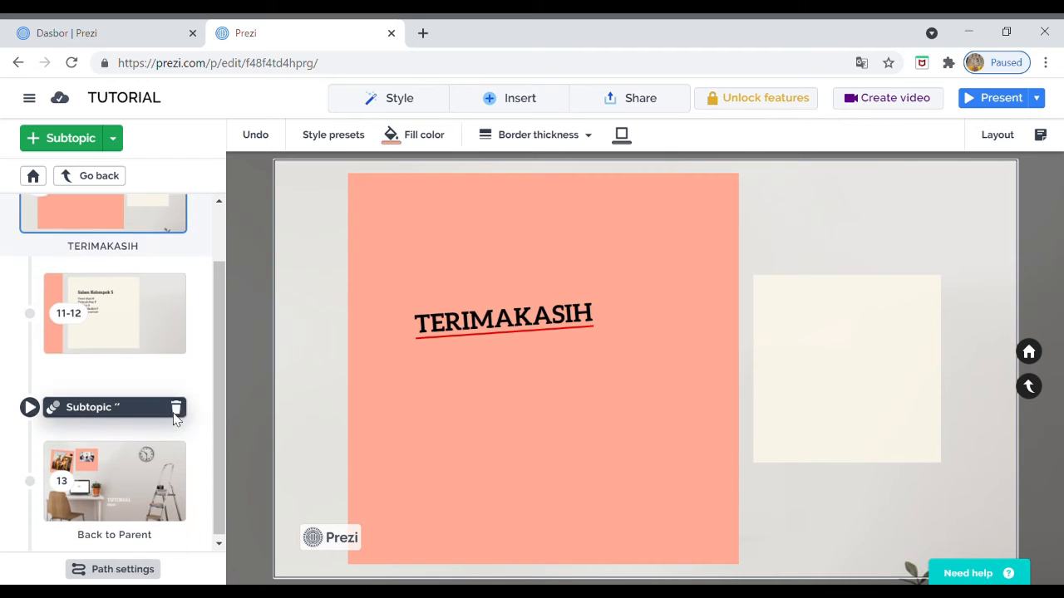
pyautogui.click(141, 506)
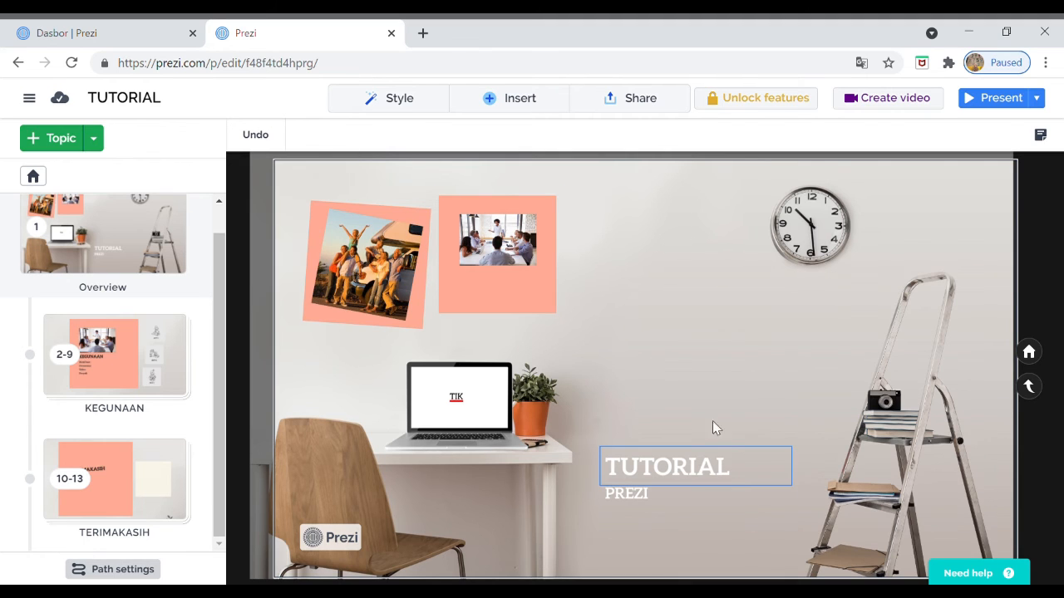
pyautogui.click(710, 466)
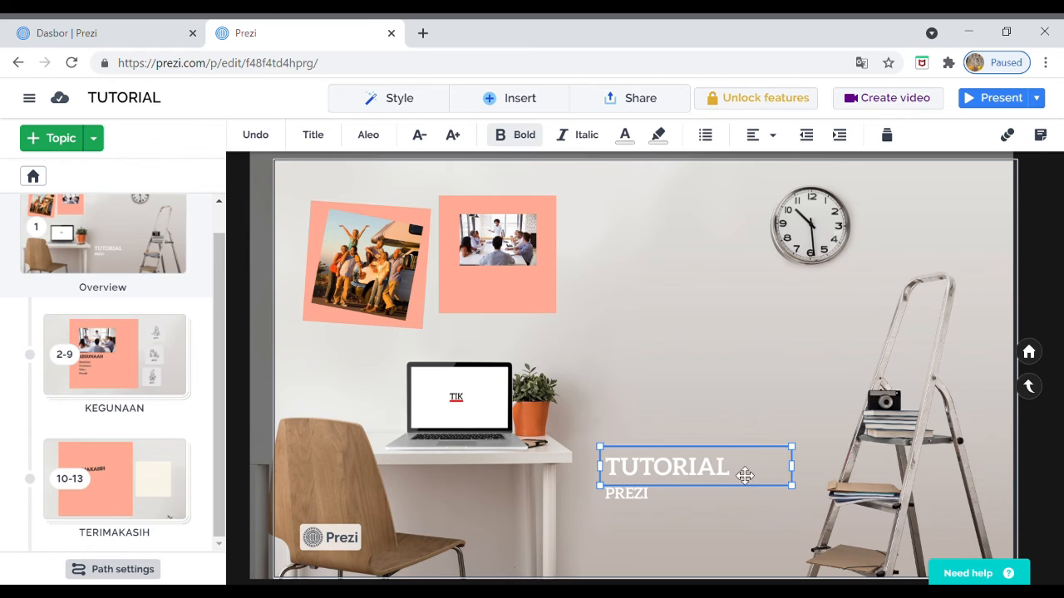
pyautogui.rightClick(689, 486)
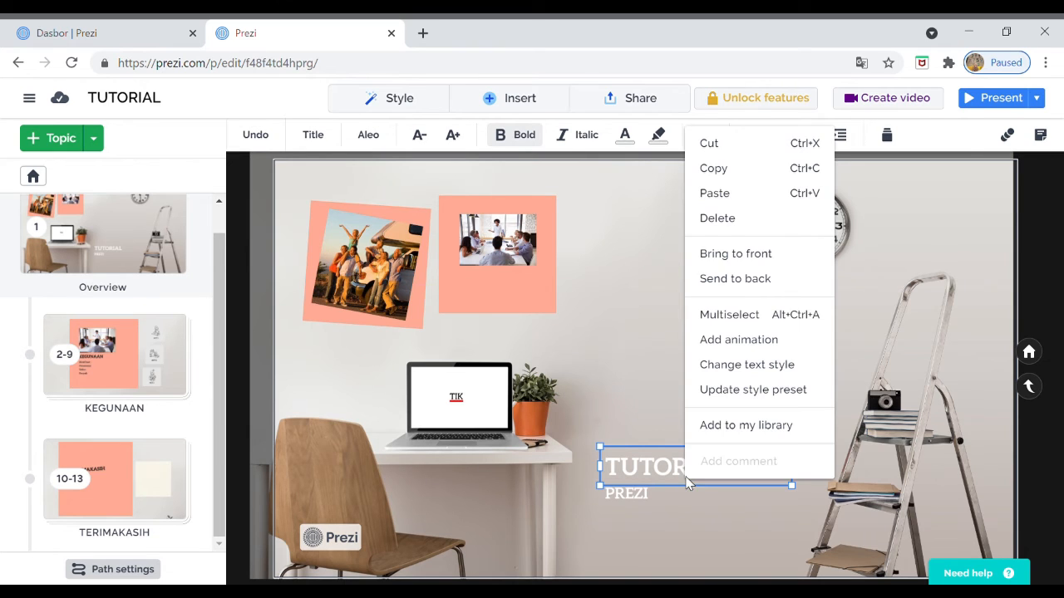
pyautogui.click(747, 346)
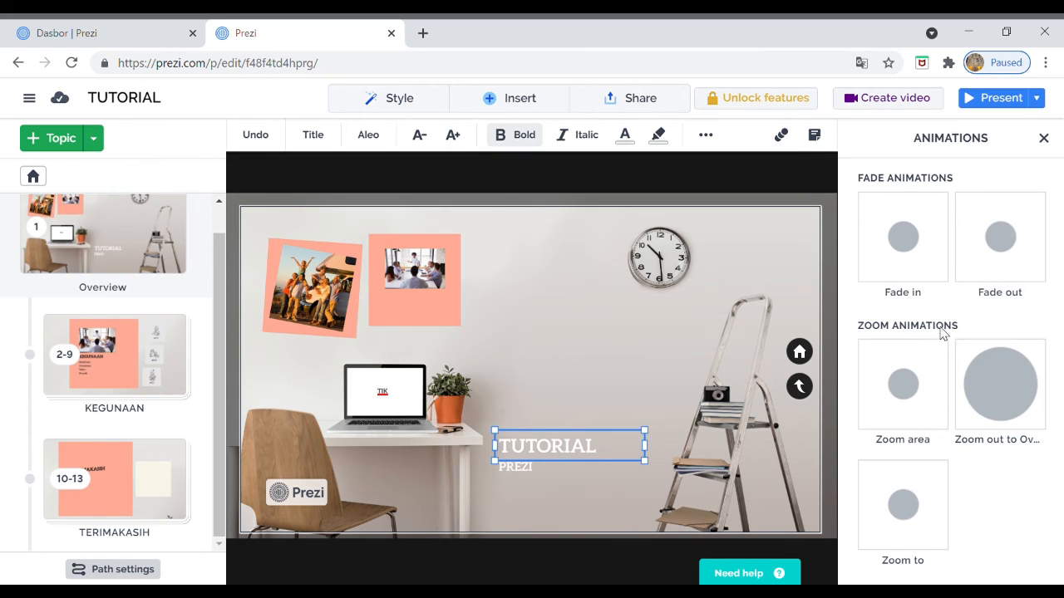
pyautogui.click(912, 423)
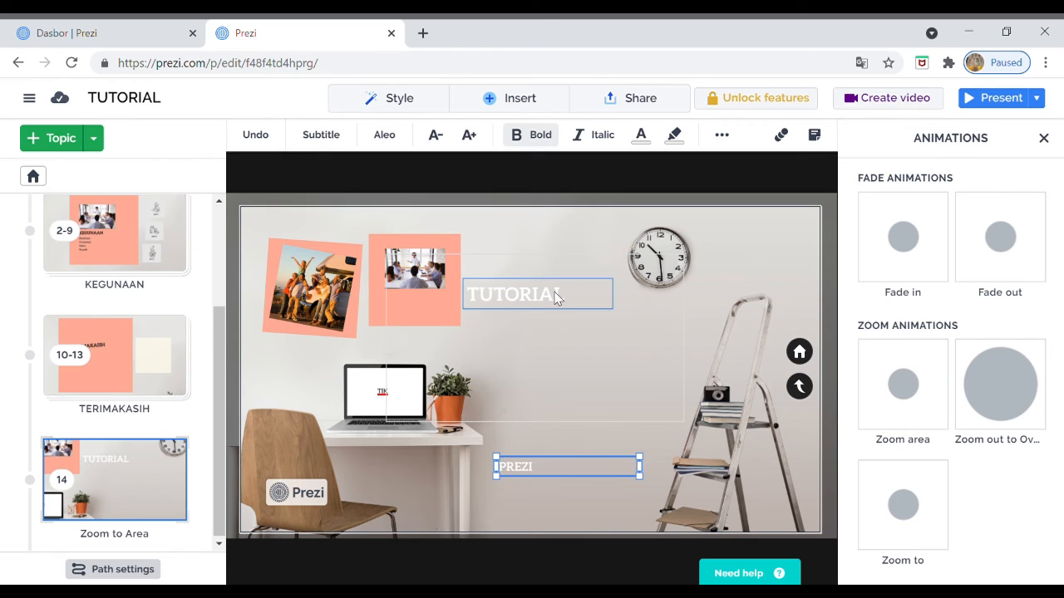
# Step: Move the TUTORIAL title near the middle of the overview and place the PREZI subtitle directly beneath it, slightly to the right
pyautogui.moveTo(574, 302); pyautogui.dragTo(585, 301)
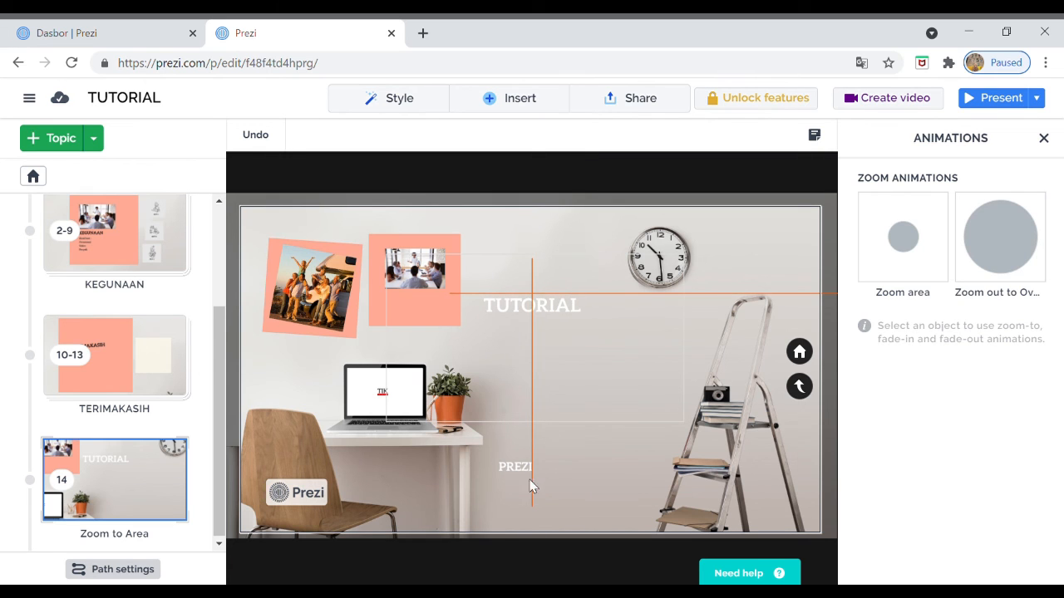
pyautogui.click(509, 473)
pyautogui.moveTo(542, 467); pyautogui.dragTo(574, 332)
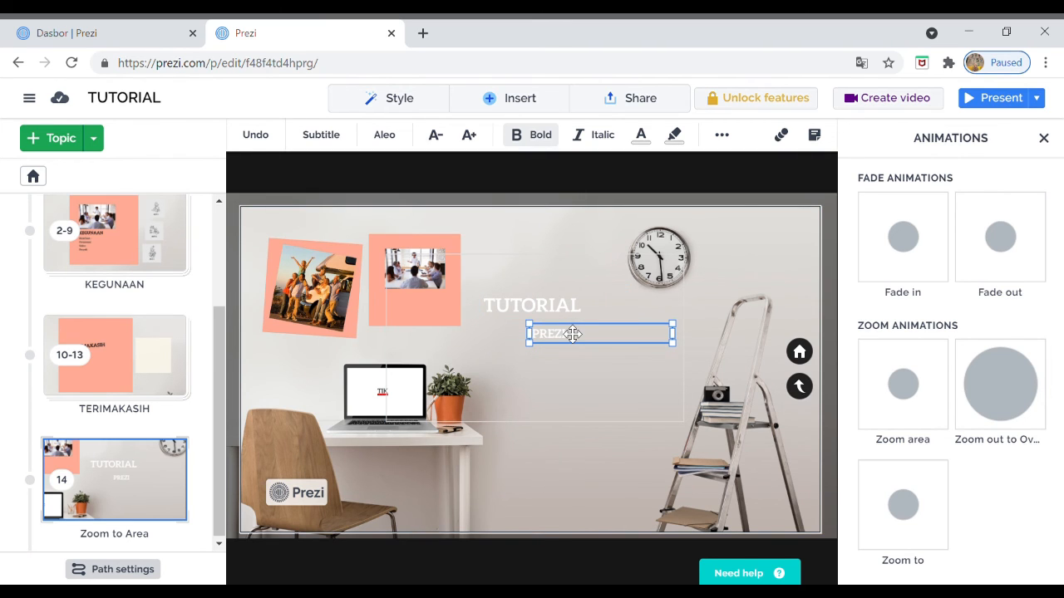
pyautogui.moveTo(581, 340)
pyautogui.mouseDown()
pyautogui.moveTo(570, 325)
pyautogui.moveTo(579, 334)
pyautogui.mouseUp()
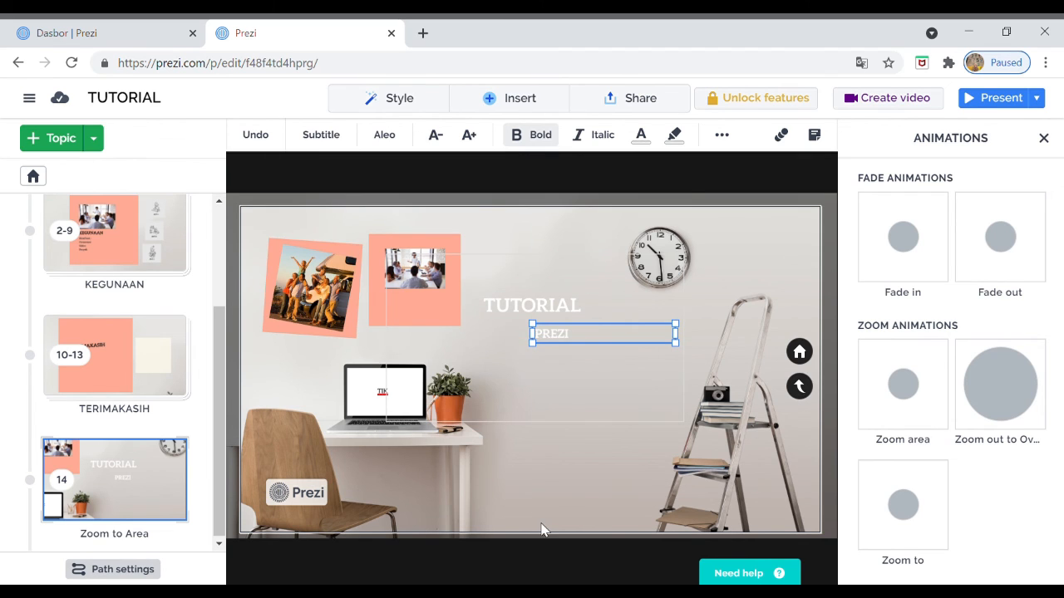
pyautogui.click(544, 514)
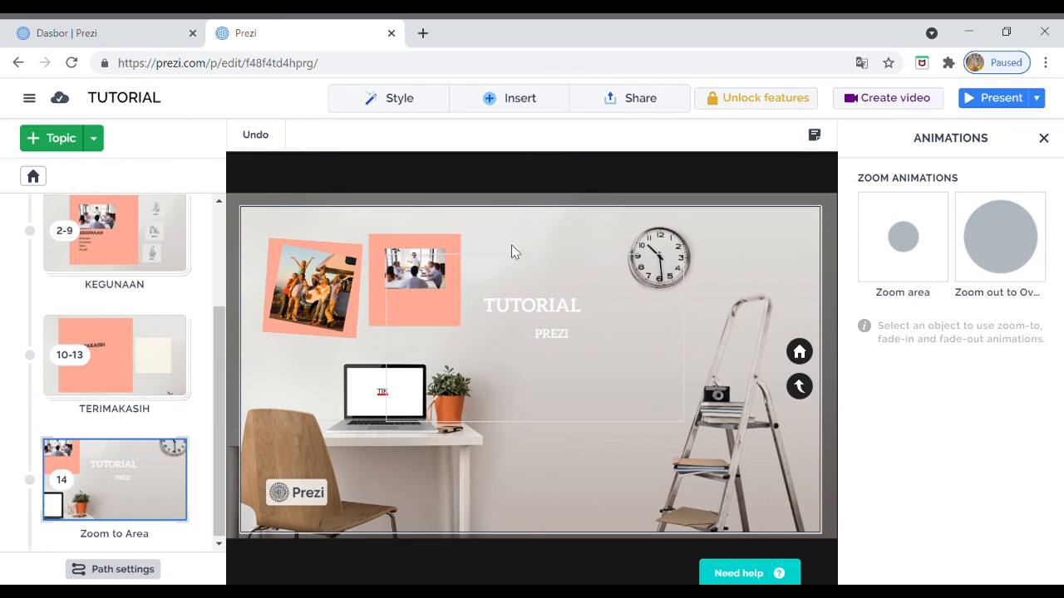
# Step: Zoom into the KEGUNAAN topic to examine its contents and return to the overview
pyautogui.click(420, 256)
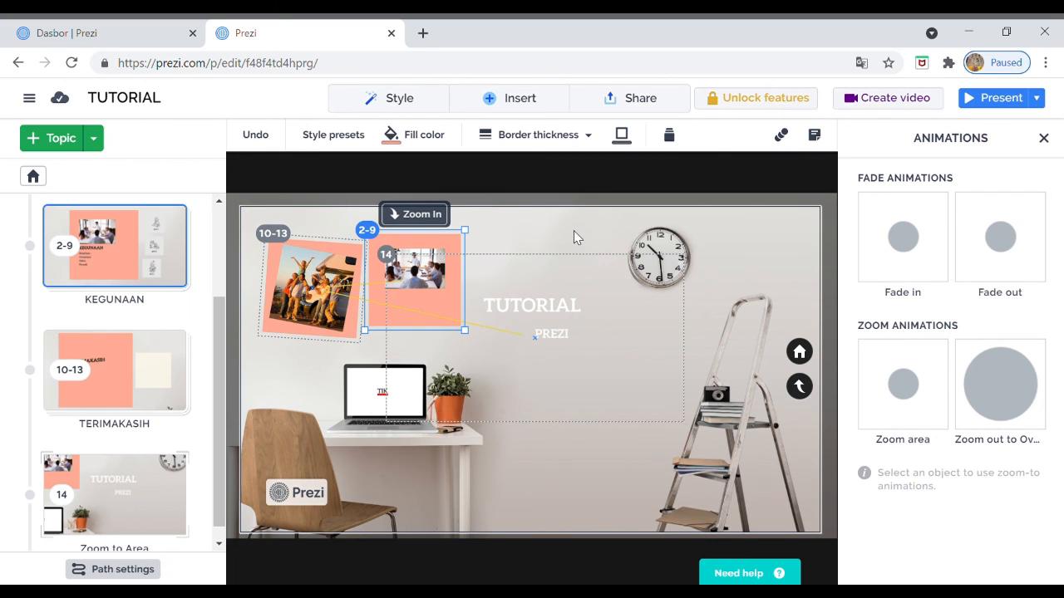
pyautogui.click(423, 214)
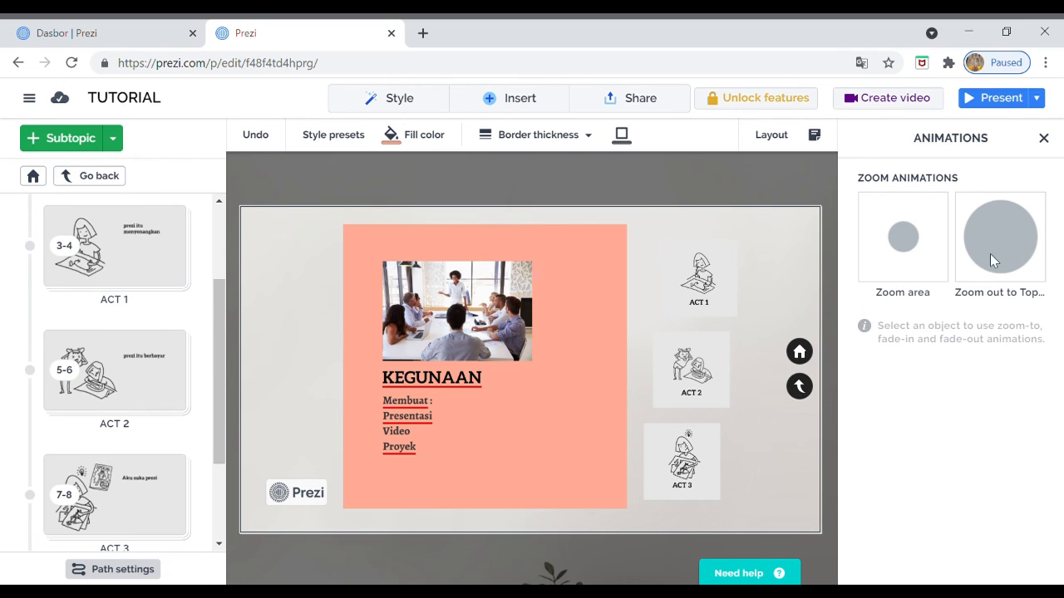
pyautogui.click(802, 353)
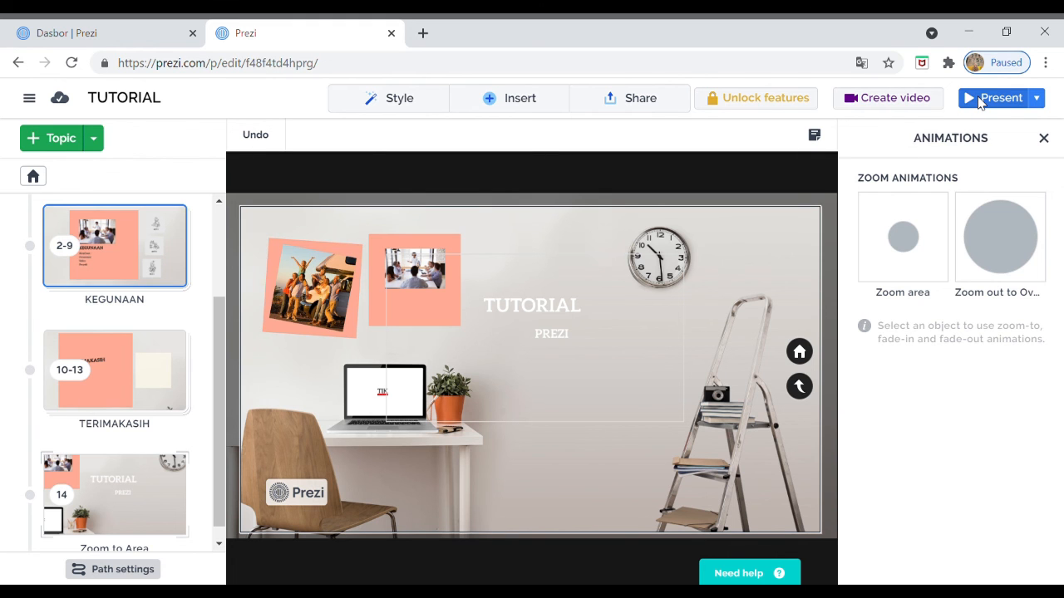
# Step: Start presenting the prezi, advance to the full overview and open the KEGUNAAN topic
pyautogui.click(980, 100)
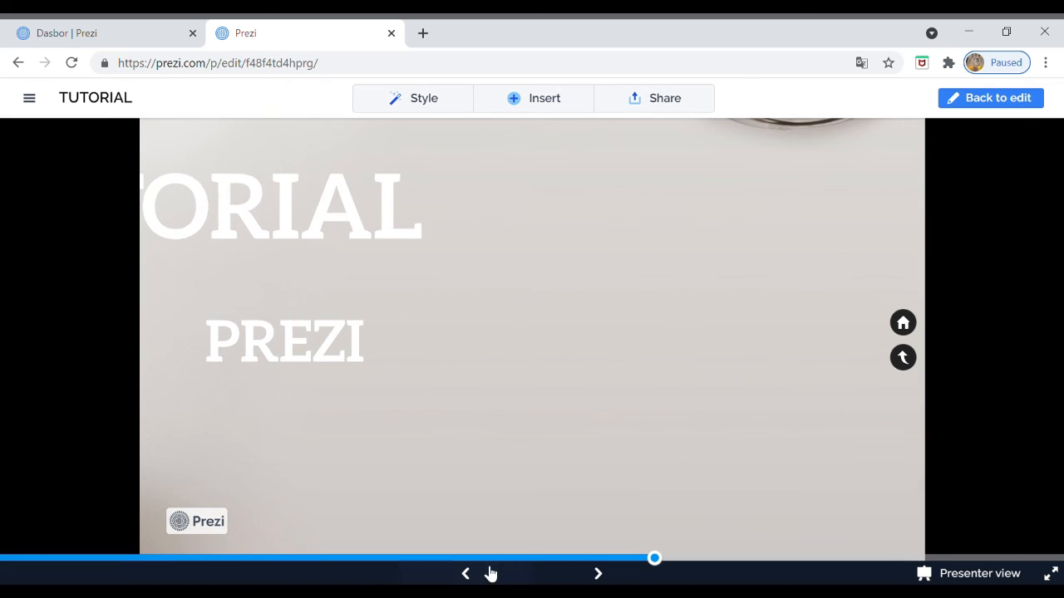
pyautogui.click(599, 575)
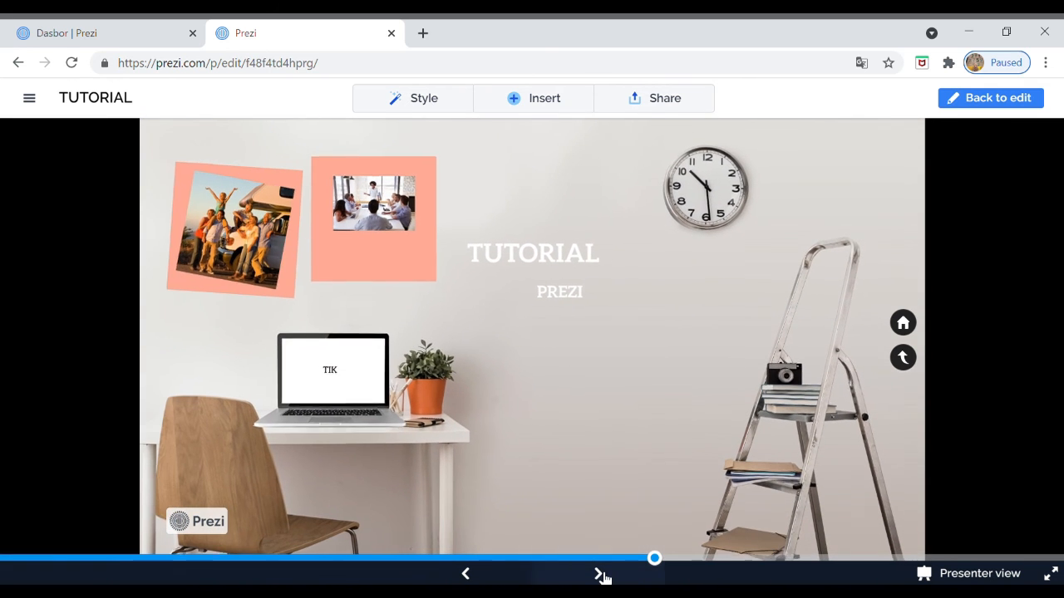
pyautogui.click(388, 201)
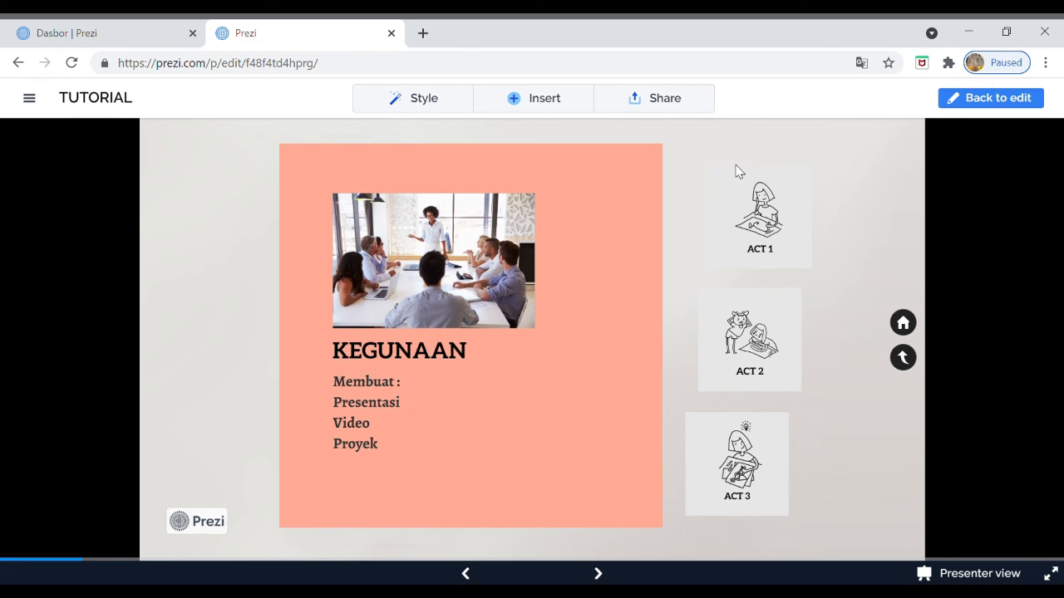
# Step: Present the ACT 1, ACT 2 and ACT 3 subtopics of KEGUNAAN in turn, returning to the topic after each one
pyautogui.click(770, 218)
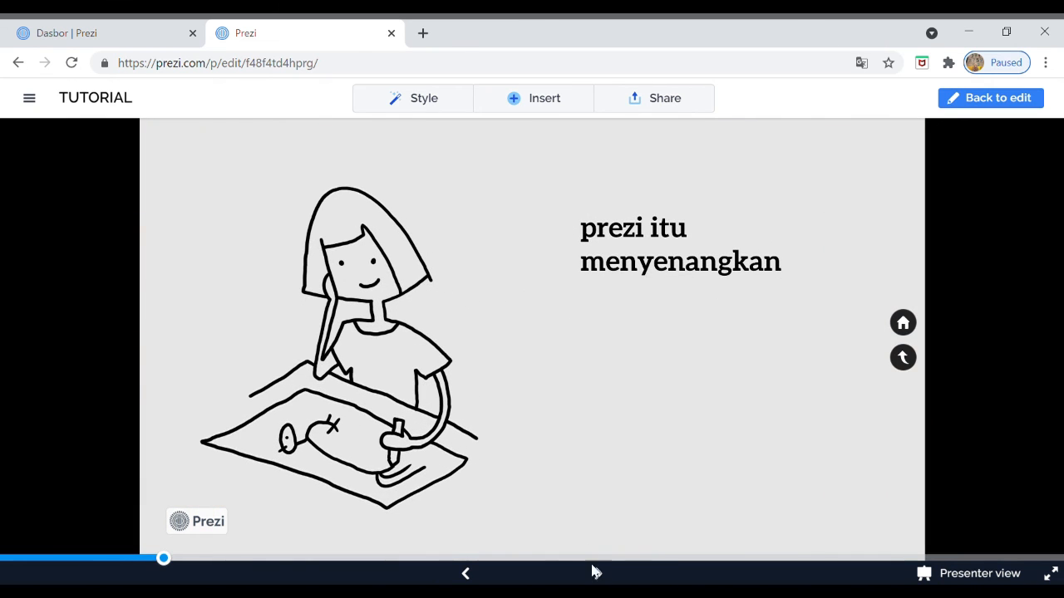
pyautogui.click(600, 573)
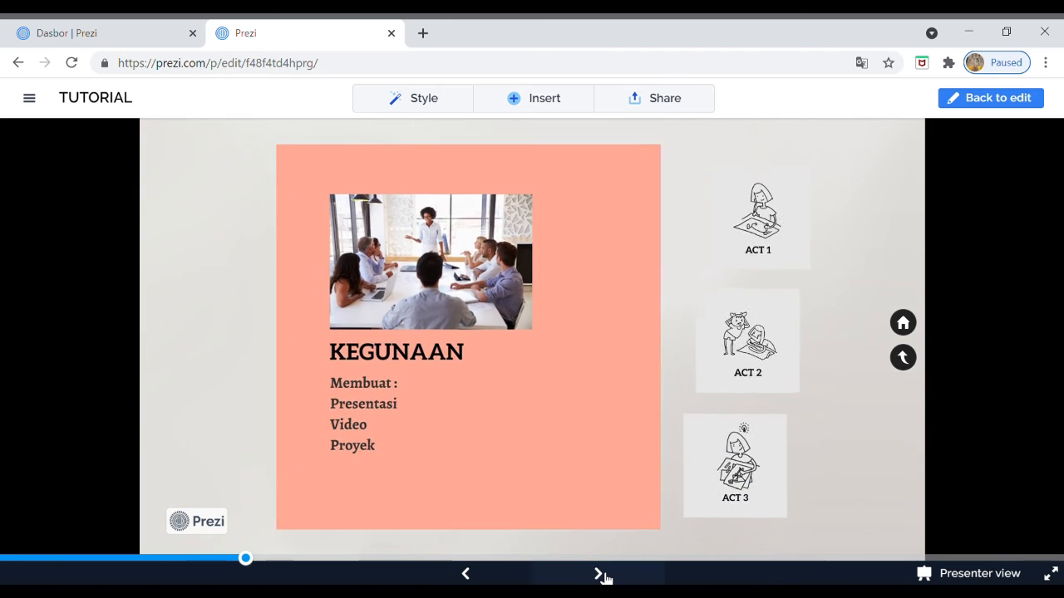
pyautogui.click(599, 574)
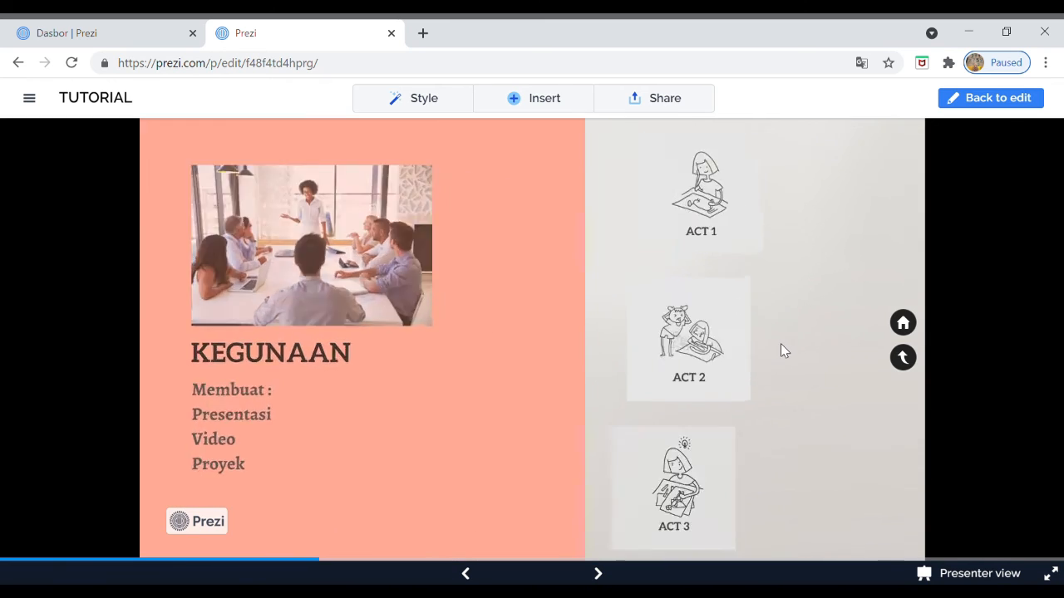
pyautogui.click(780, 349)
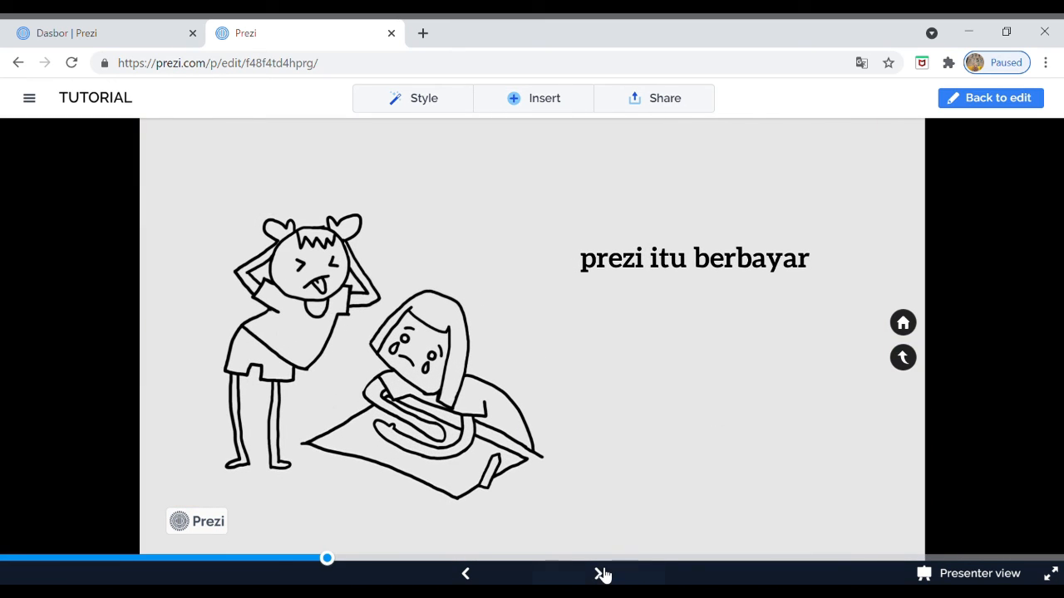
pyautogui.click(599, 573)
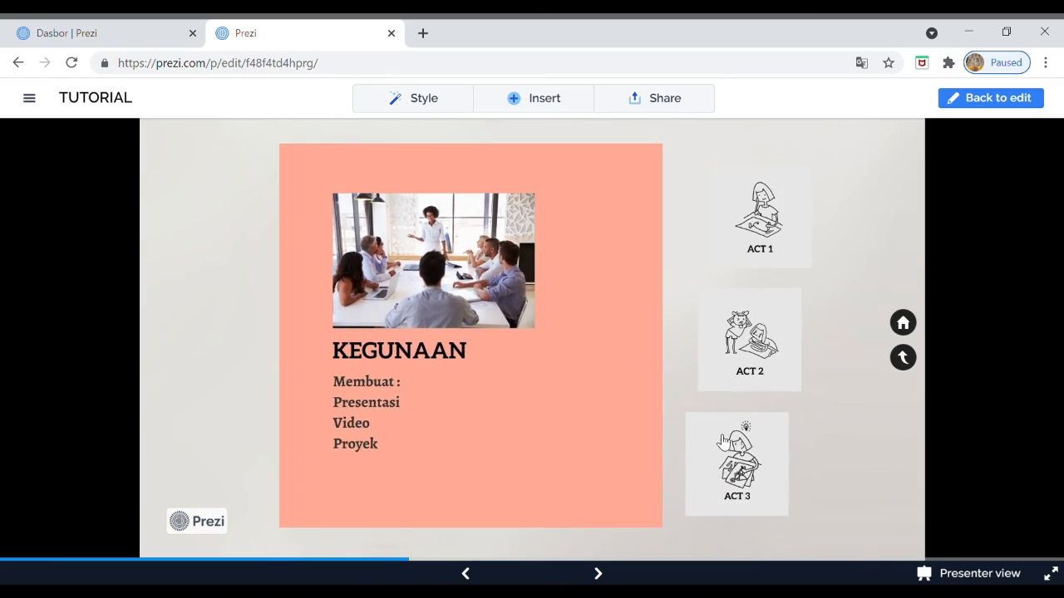
pyautogui.click(721, 439)
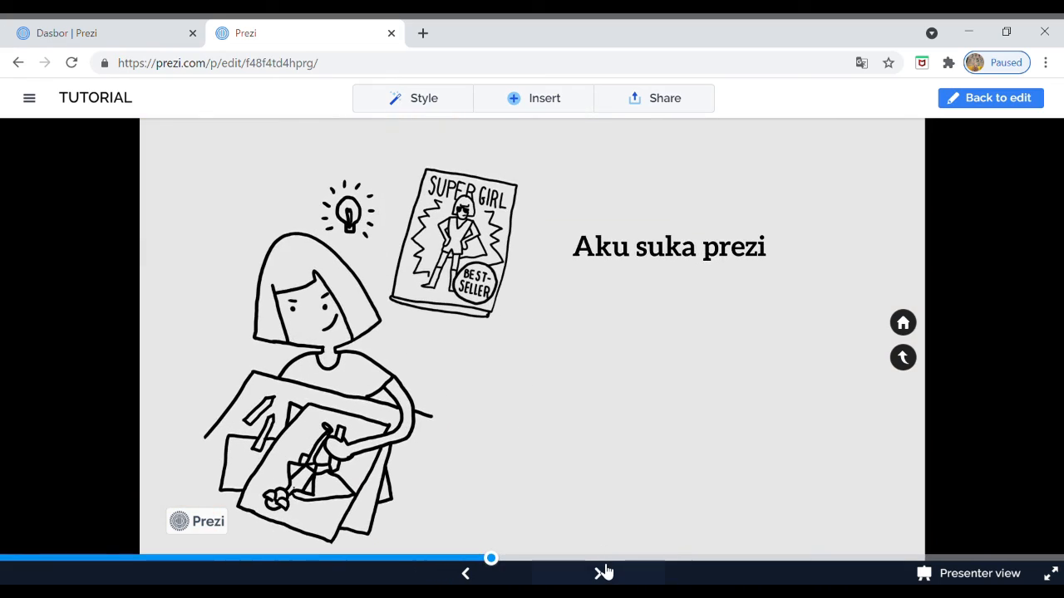
pyautogui.click(604, 571)
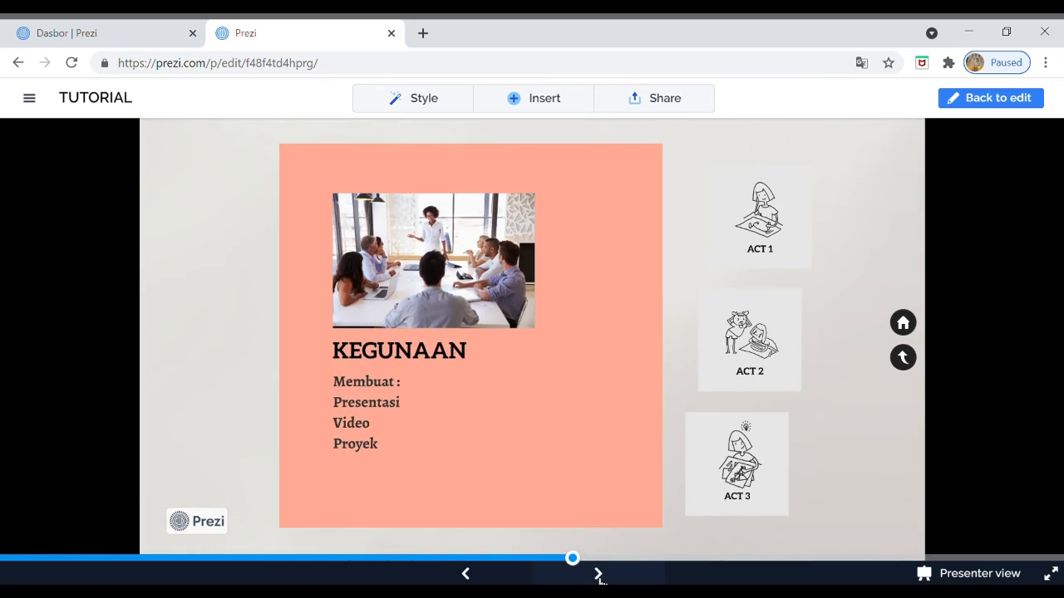
# Step: Advance the presentation through the TERIMAKASIH topic and its Salam Kelompok 5 subtopic, then back out to the overview
pyautogui.click(599, 575)
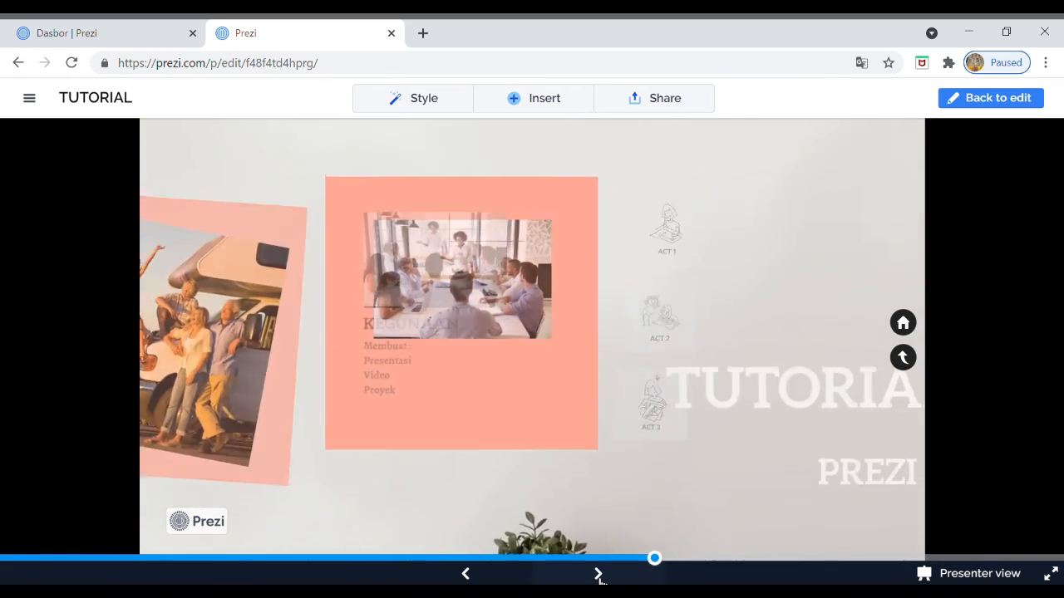
pyautogui.click(599, 575)
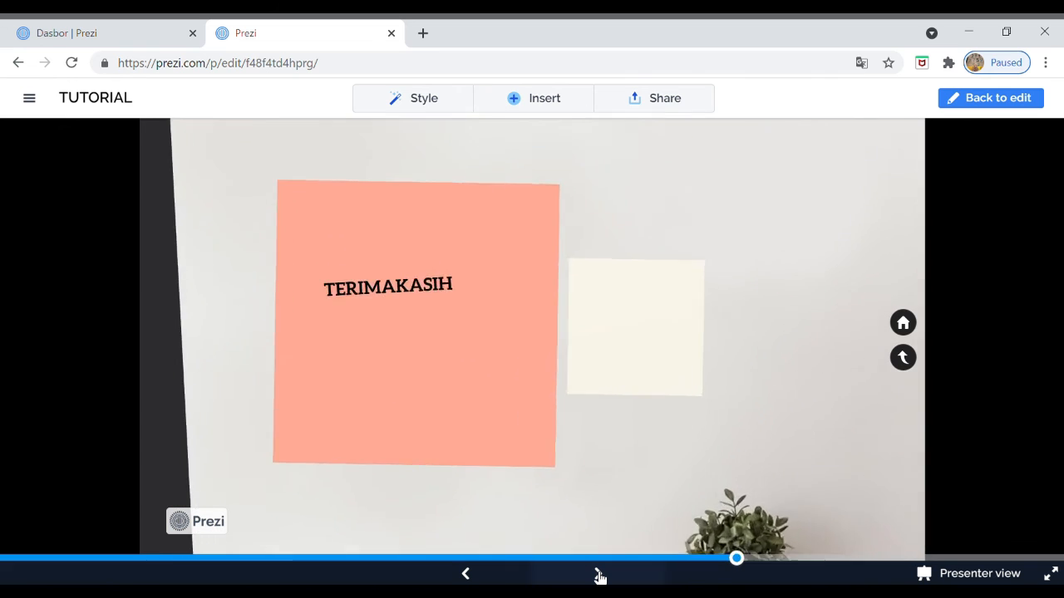
pyautogui.click(599, 575)
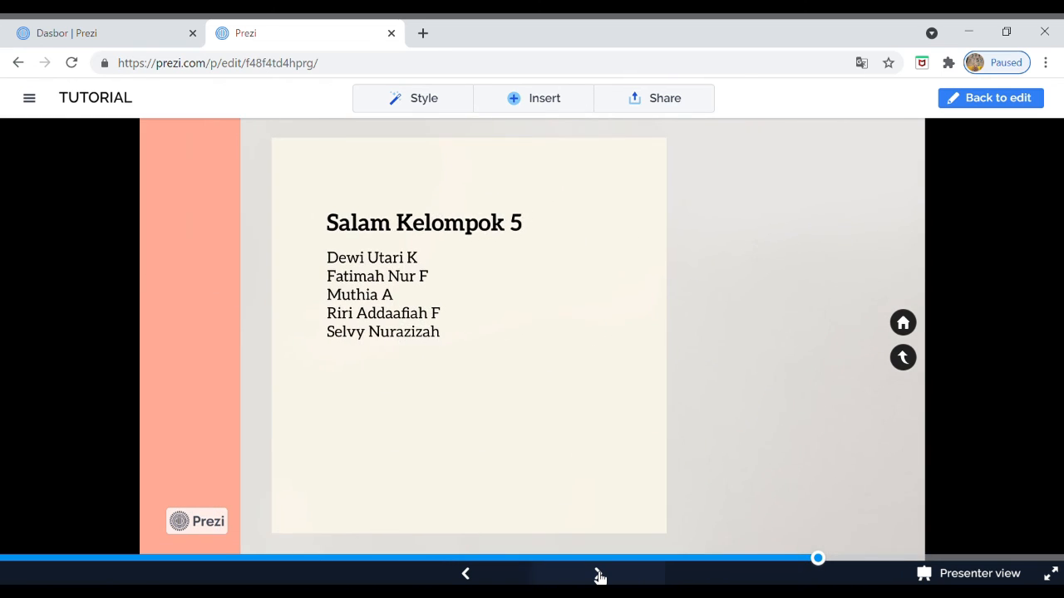
pyautogui.click(599, 575)
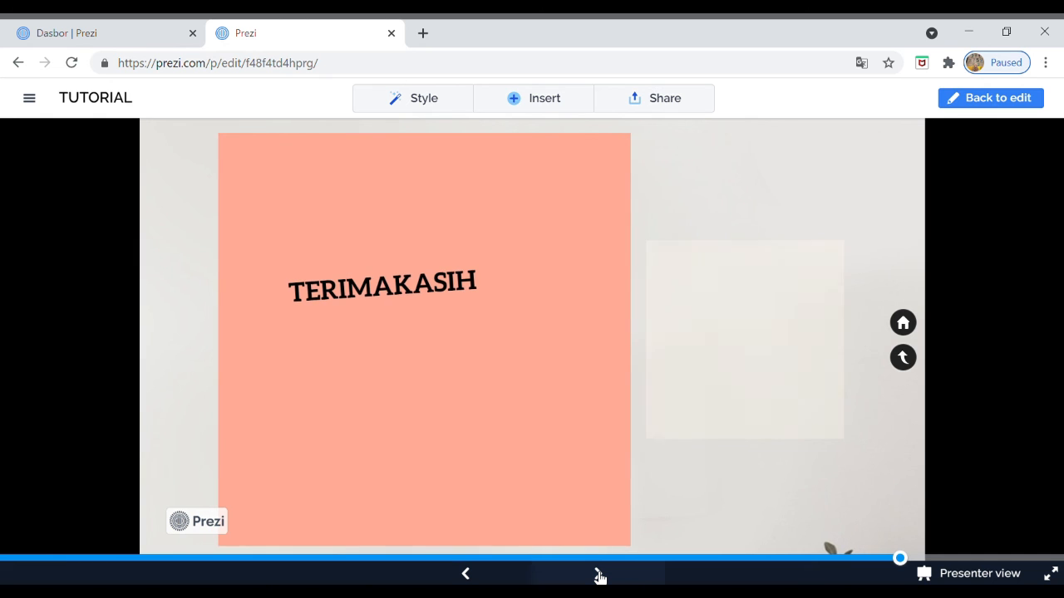
pyautogui.click(598, 575)
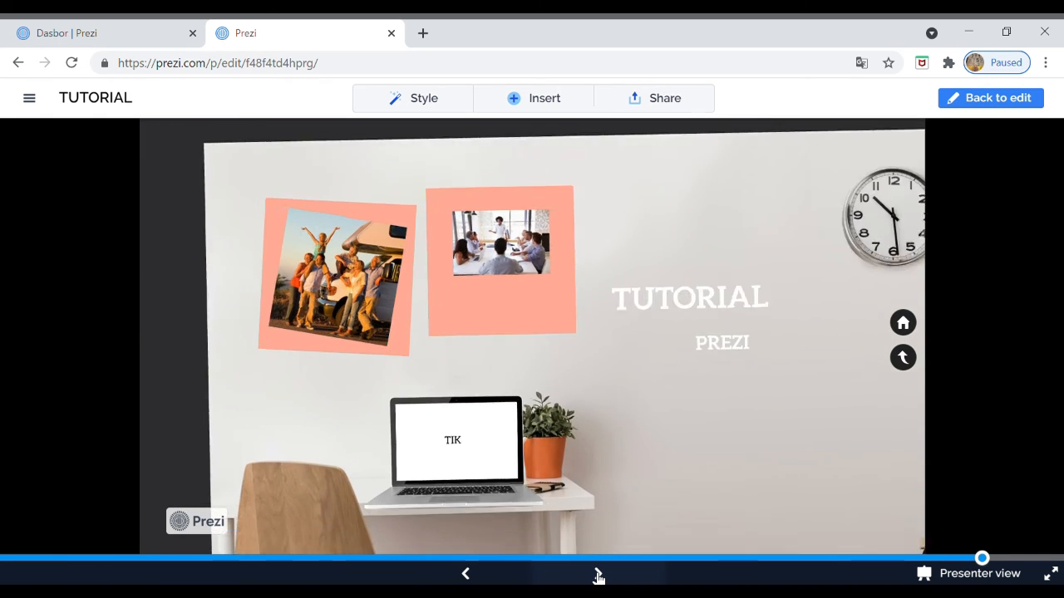